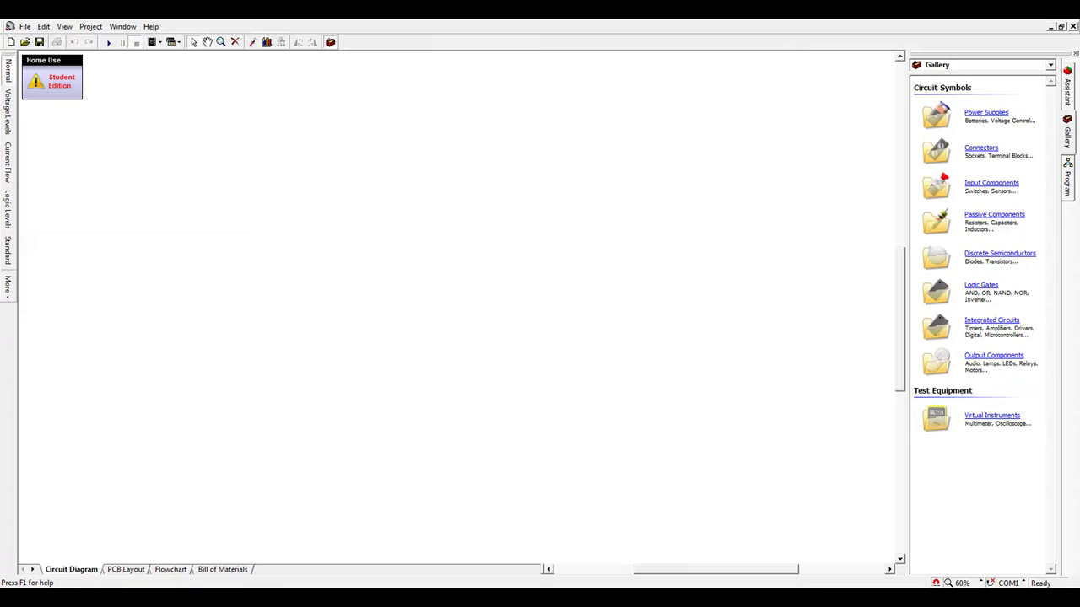
Place a 1.5 V cell on the empty circuit sheet.
click(986, 113)
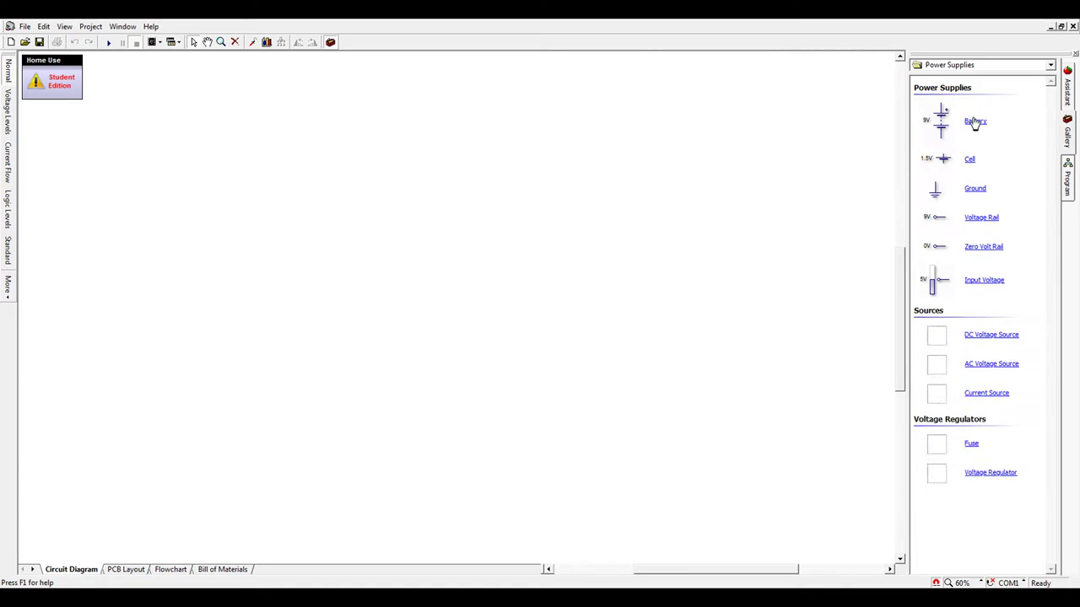
drag(413, 252, 369, 265)
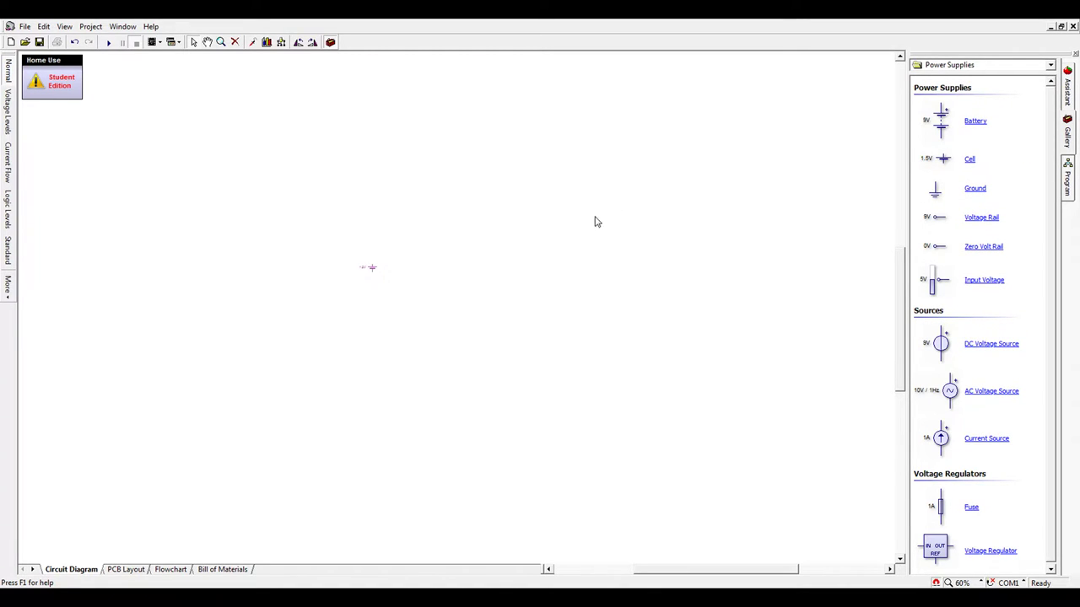
scroll(362, 261, up, 4)
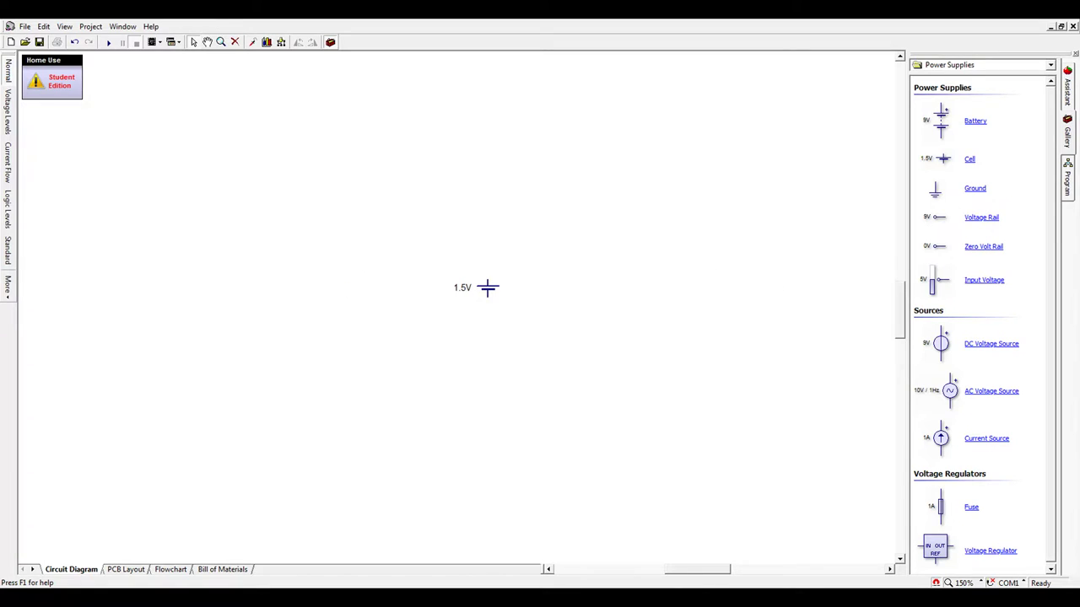
mouse_move(706, 570)
mouse_down()
mouse_move(738, 570)
mouse_move(719, 570)
mouse_up()
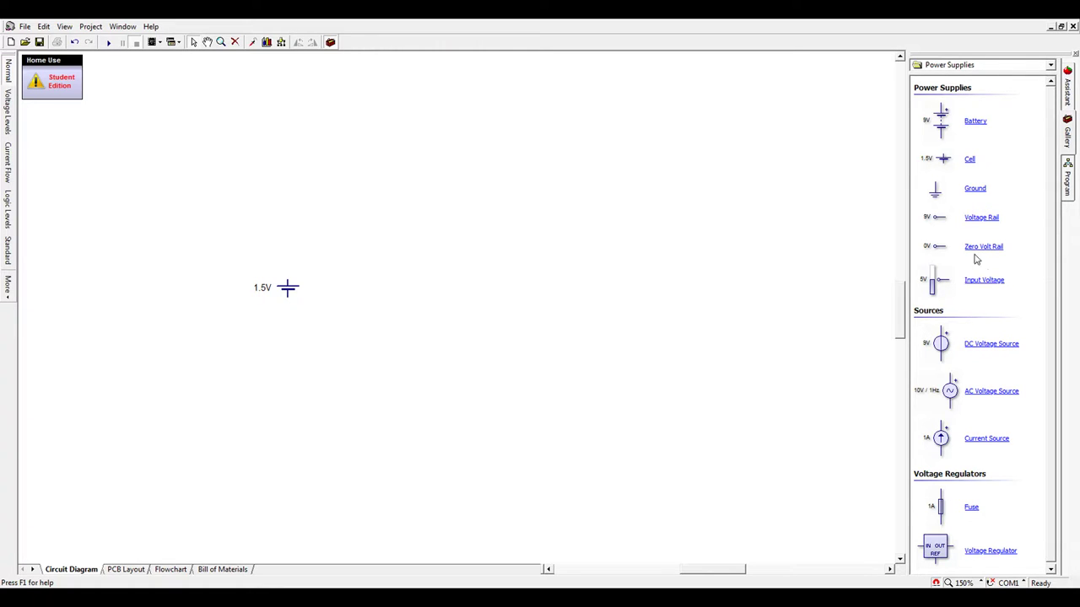
Add a ground symbol and a zero volt rail to the right of the cell.
drag(977, 192, 394, 318)
drag(973, 262, 448, 281)
drag(363, 254, 404, 367)
click(515, 295)
drag(412, 235, 529, 315)
click(578, 322)
Place a voltage rail above the ground symbol and set it to 12 V.
drag(975, 221, 368, 248)
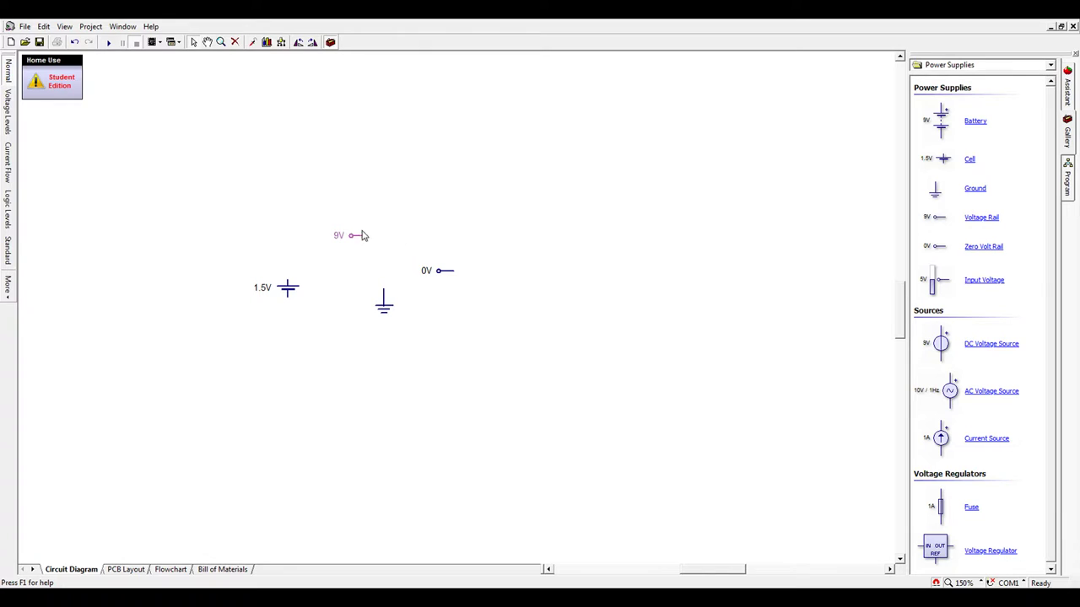
text(121)
key(BackSpace)
Place an AC voltage source to the right of the rails and set it to 230 V and 50 Hz.
drag(951, 403, 676, 321)
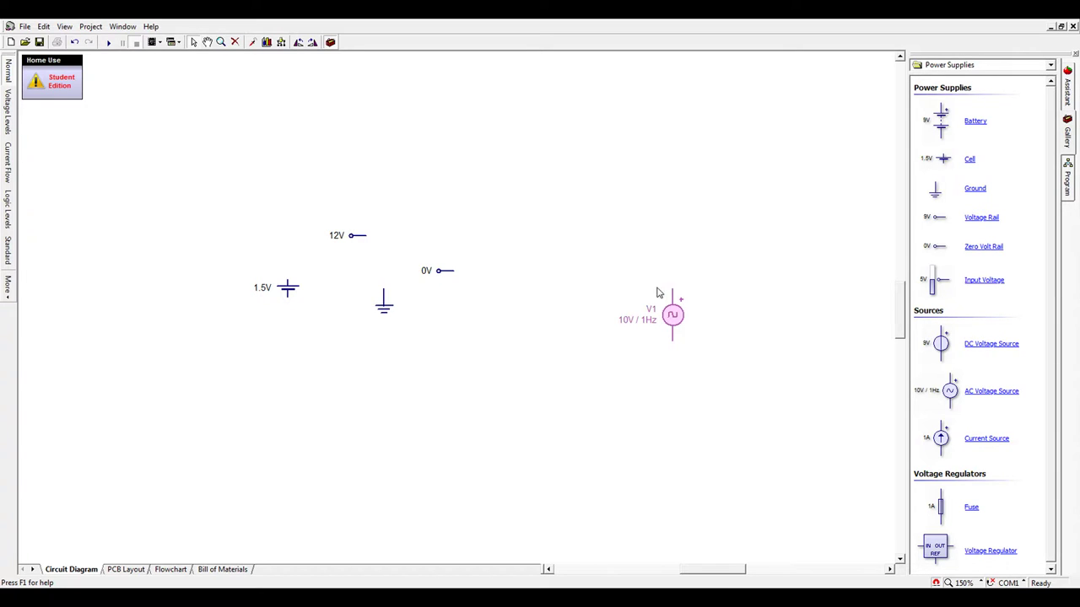
click(766, 340)
click(674, 326)
click(768, 241)
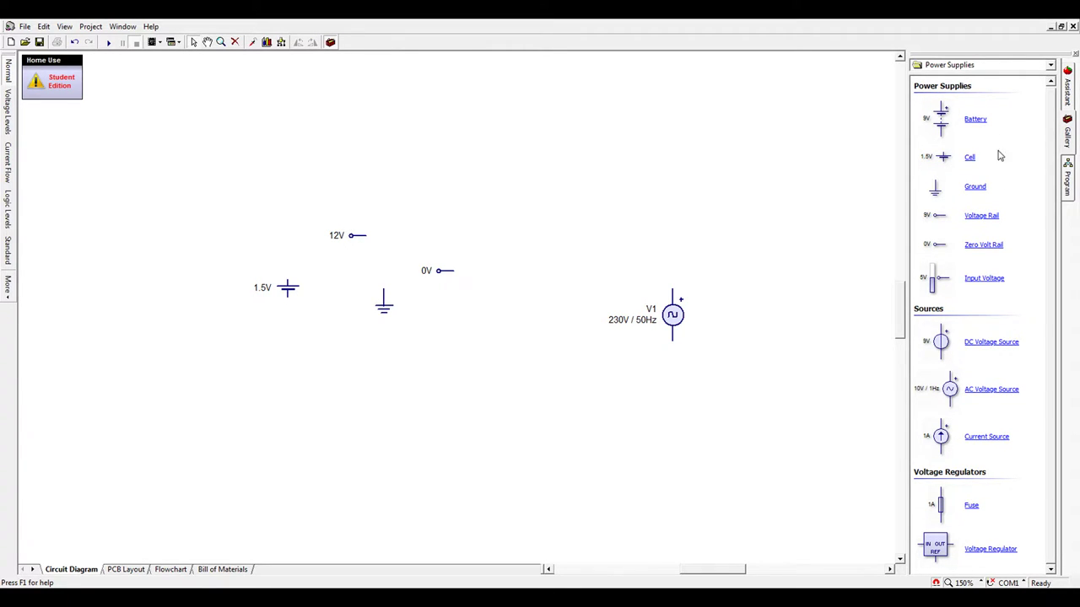
Place a 7805 voltage regulator, delete all the other components and position it in the upper middle of the sheet.
drag(933, 549, 466, 443)
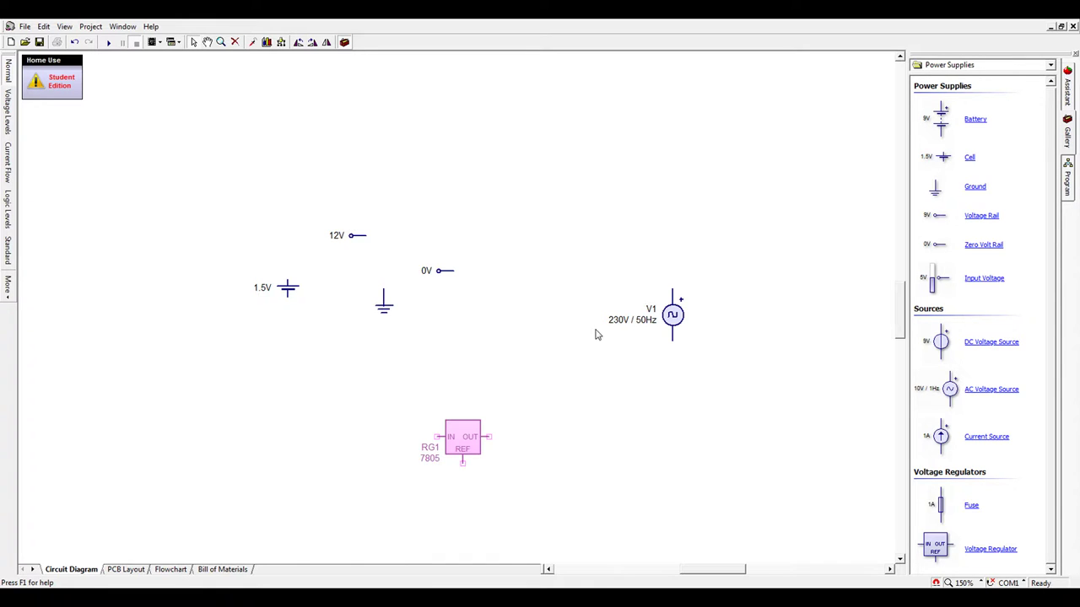
drag(179, 194, 735, 395)
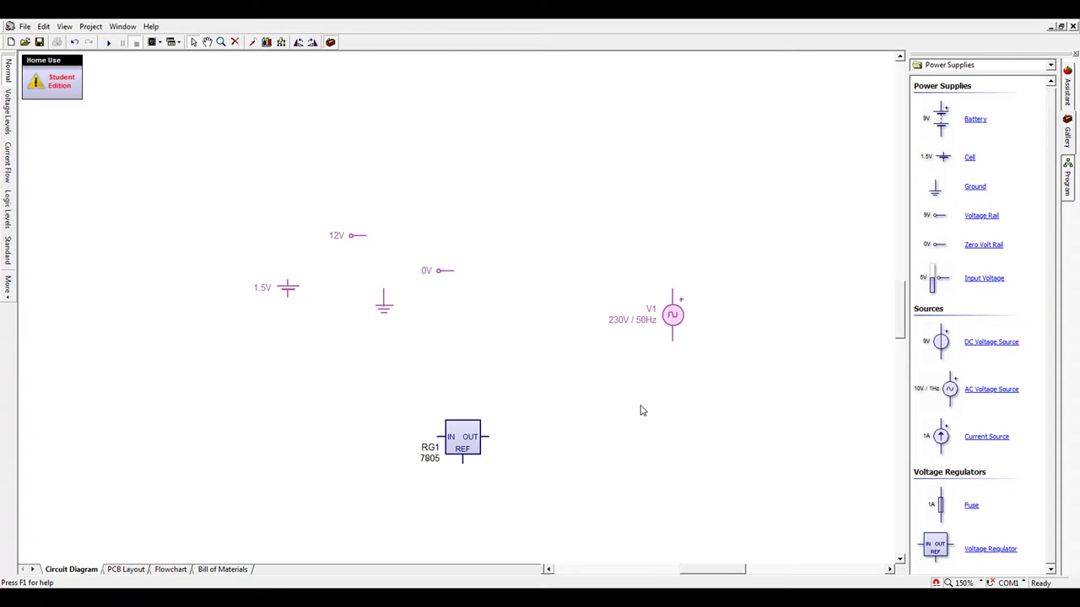
key(Delete)
drag(474, 441, 439, 231)
click(538, 239)
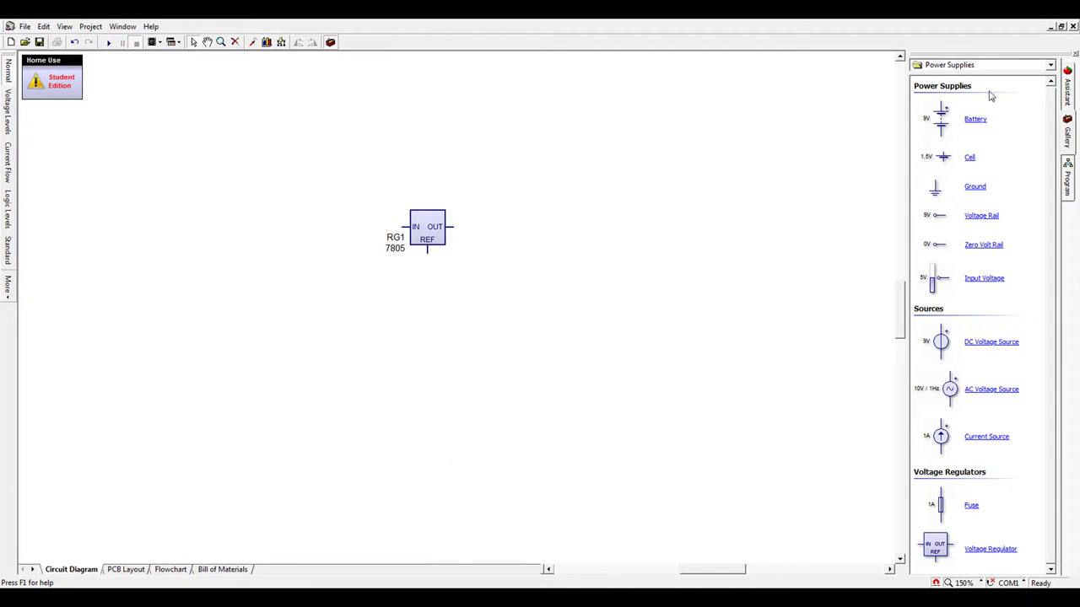
Place a 230 V / 50 Hz AC voltage source left of the regulator and a 10:1 transformer beside it.
drag(954, 388, 205, 315)
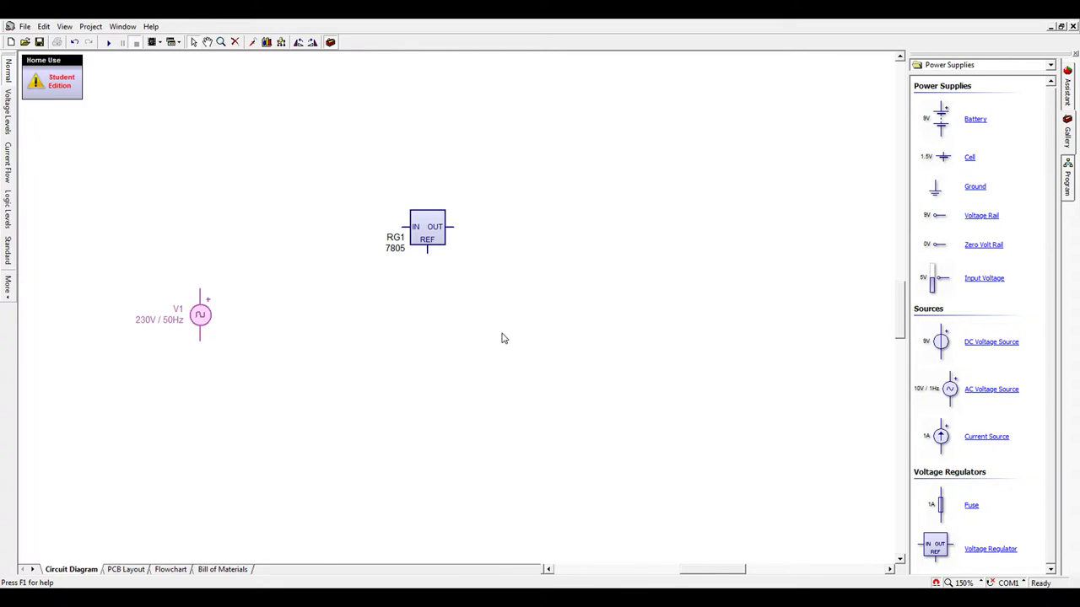
click(315, 329)
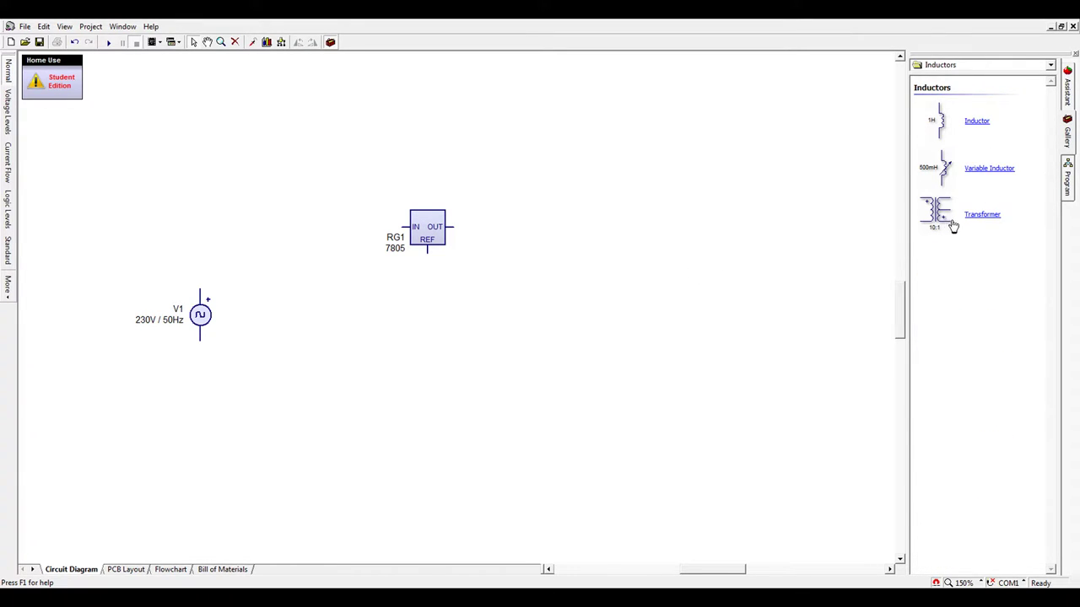
drag(947, 218, 336, 319)
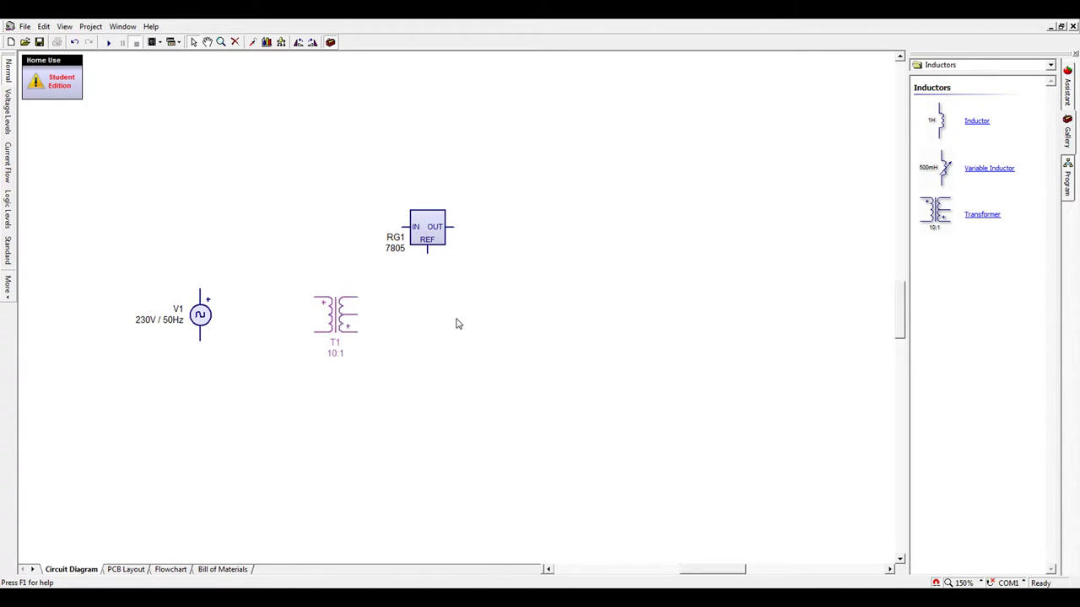
drag(315, 264, 292, 264)
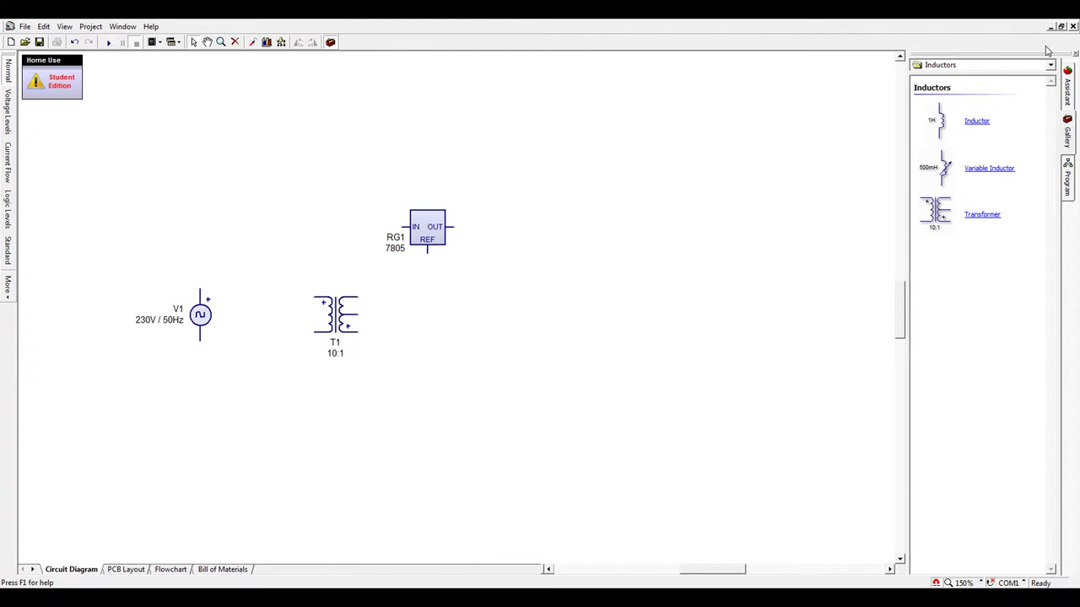
Wire both source terminals to the transformer's primary winding and move the regulator further right.
drag(308, 296, 200, 289)
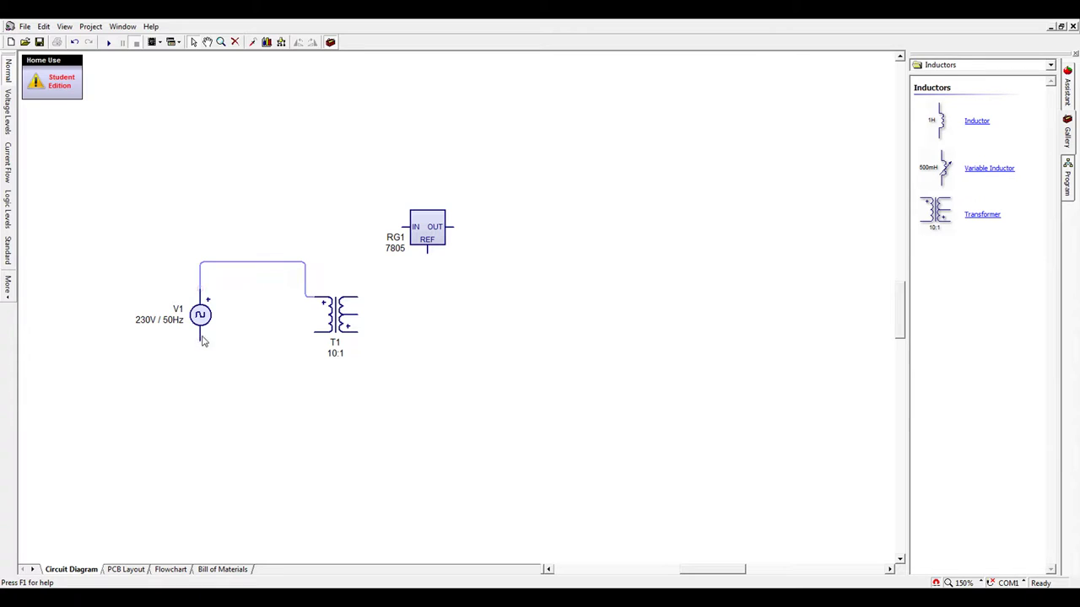
mouse_move(203, 345)
mouse_down()
mouse_move(203, 366)
mouse_move(265, 379)
mouse_move(306, 363)
mouse_move(306, 325)
mouse_move(309, 335)
mouse_up()
drag(416, 221, 522, 221)
click(345, 350)
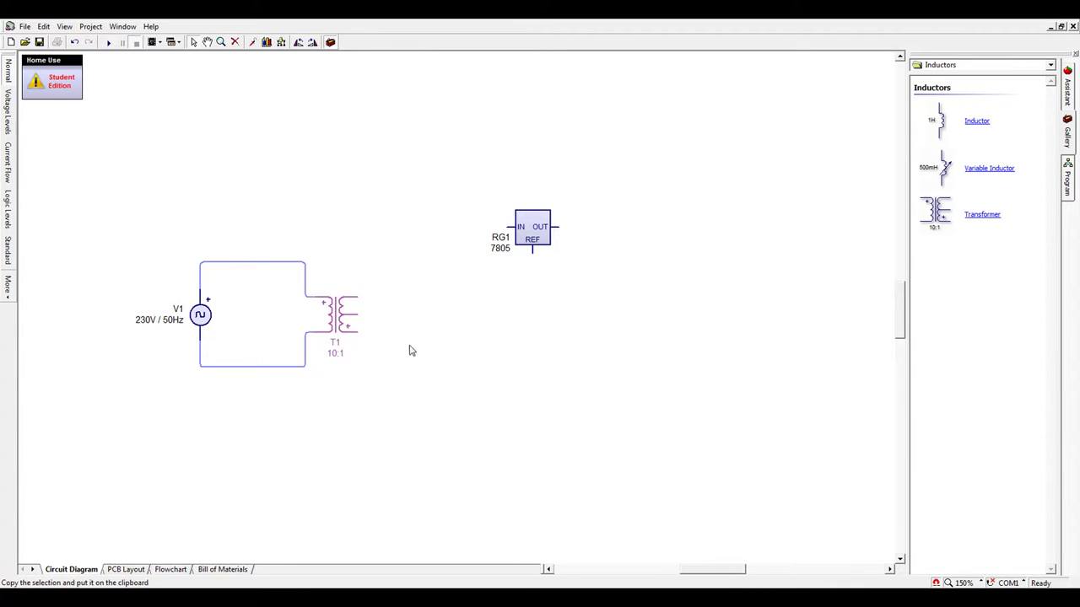
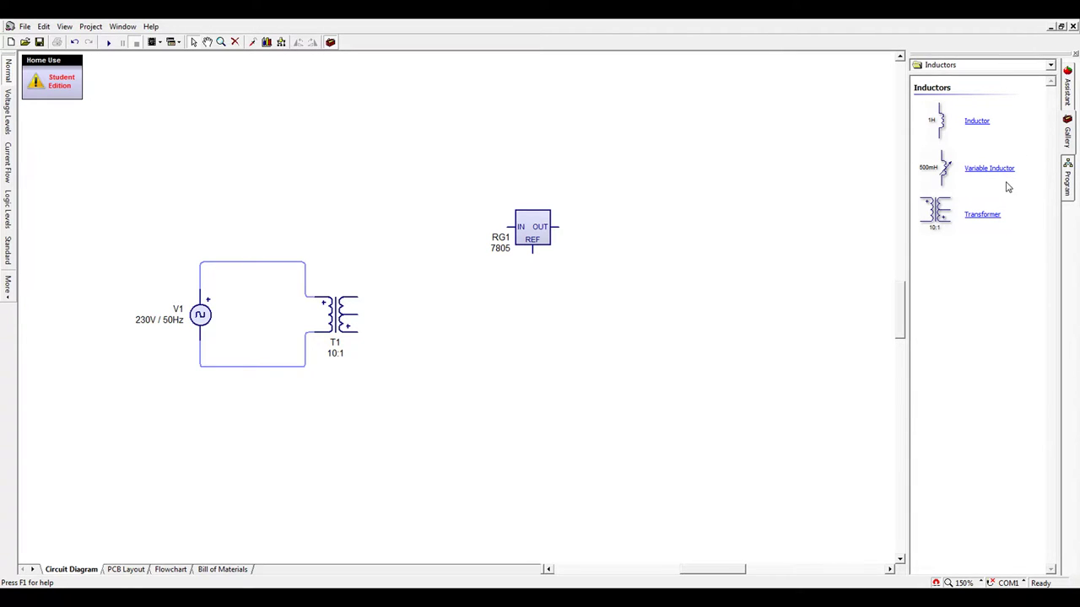
Place a diode rotated to point upward beside the transformer's secondary and stack a copy of it directly above.
drag(974, 121, 410, 347)
key(ctrl+r)
key(ctrl+r)
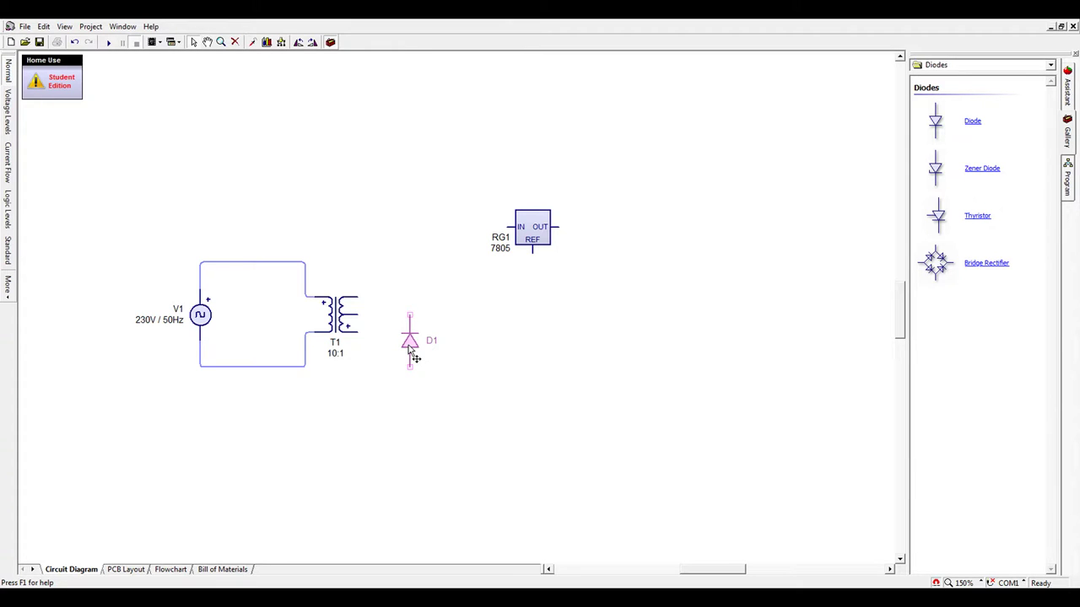
drag(410, 352, 410, 360)
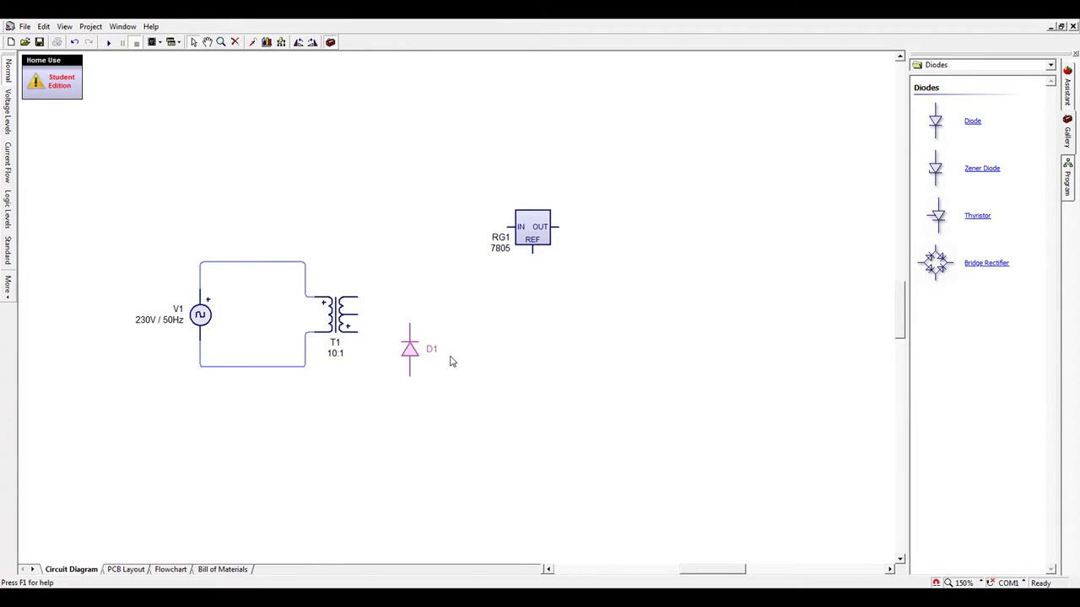
key(ctrl+v)
click(411, 291)
drag(427, 349, 429, 342)
Paste a copy of the two stacked diodes to the right of the first pair.
key(ctrl+c)
key(ctrl+v)
click(462, 314)
click(492, 316)
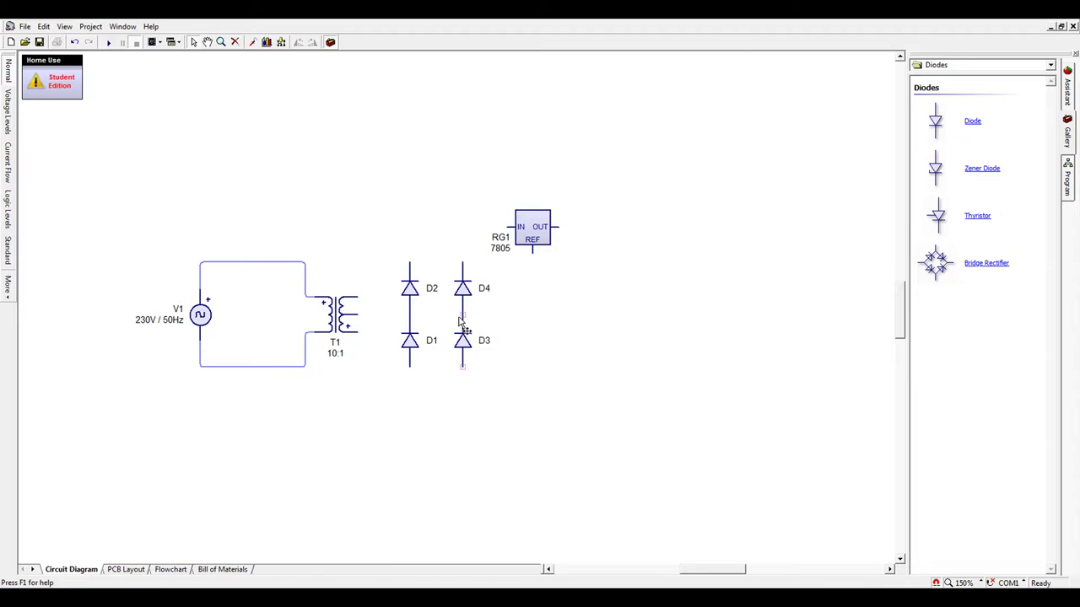
Delete the second diode pair and wire the transformer's secondary to the remaining stacked diodes.
mouse_move(462, 315)
mouse_down()
mouse_move(356, 315)
mouse_move(359, 278)
mouse_move(462, 263)
mouse_move(496, 421)
mouse_up()
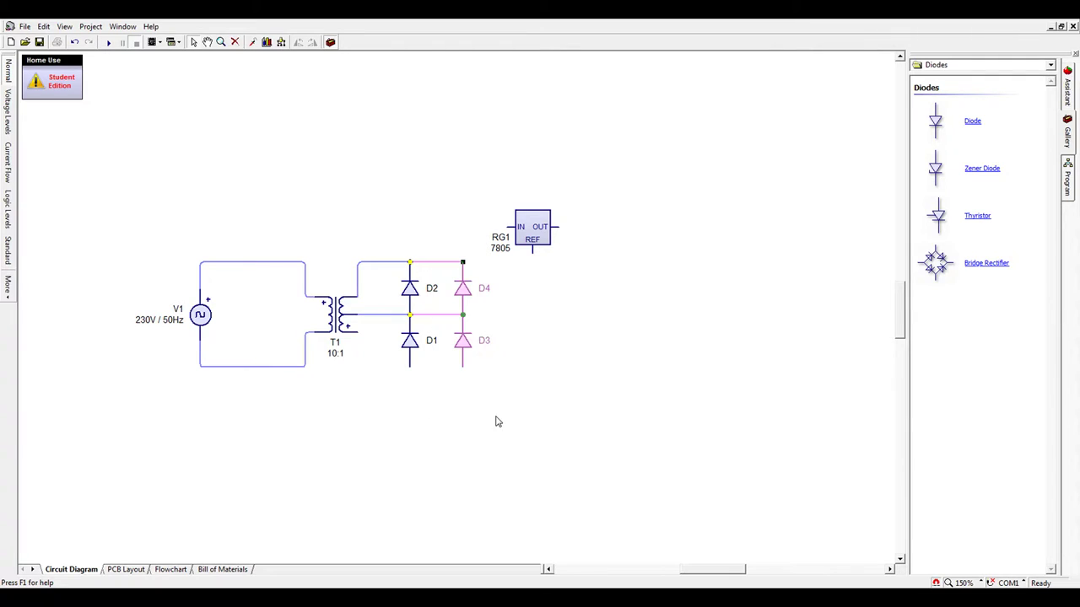
key(Delete)
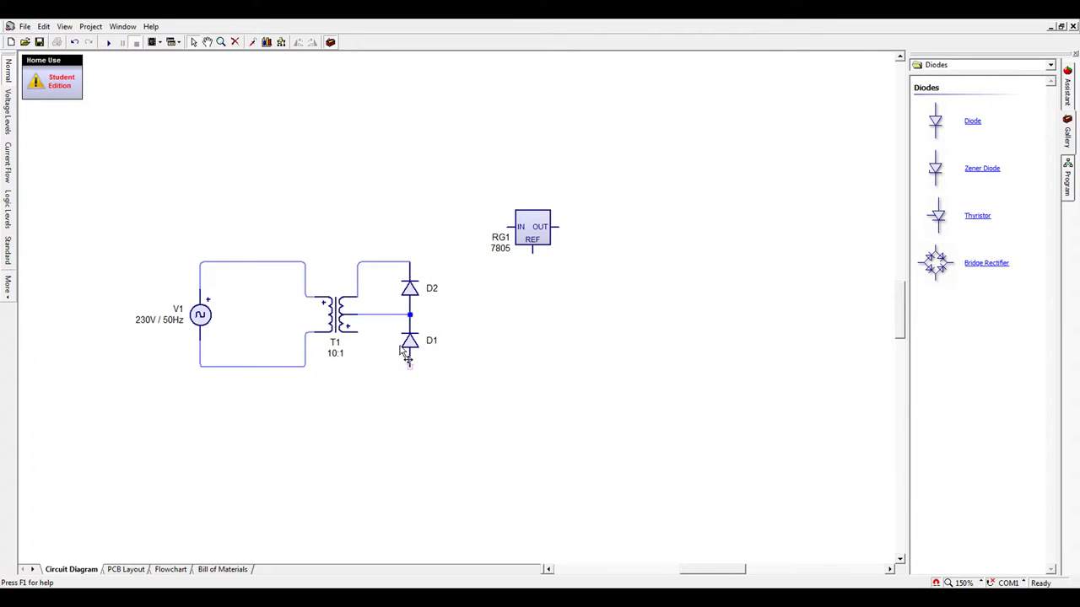
drag(359, 332, 410, 367)
Shift the regulator right and connect two stacked 100 µF electrolytic capacitors across the two diodes.
drag(533, 221, 603, 258)
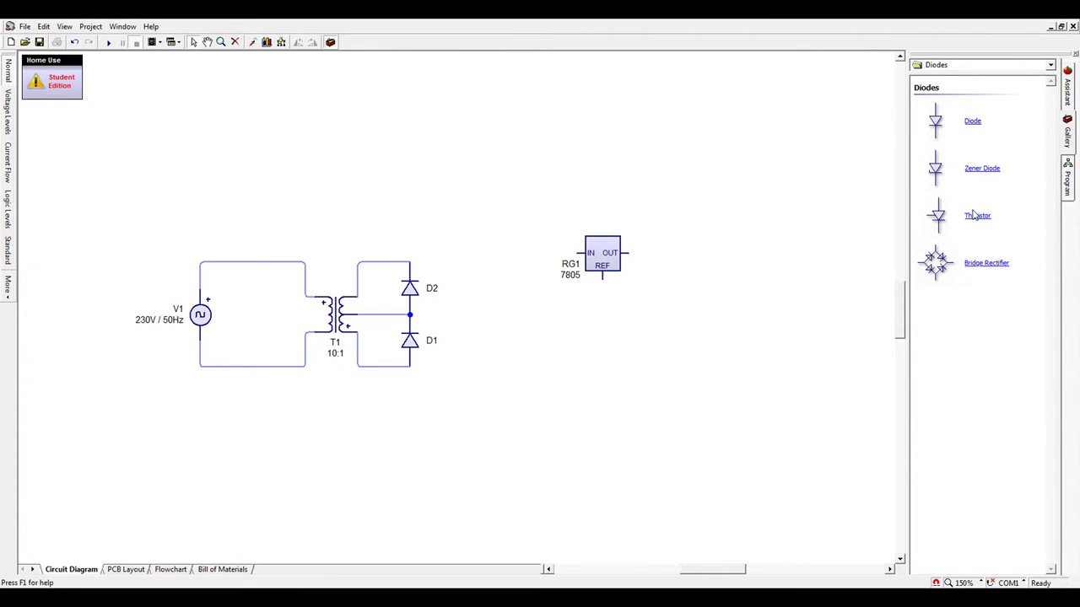
scroll(960, 165, up, 1)
mouse_move(949, 169)
mouse_down()
mouse_move(611, 311)
mouse_move(410, 315)
mouse_up()
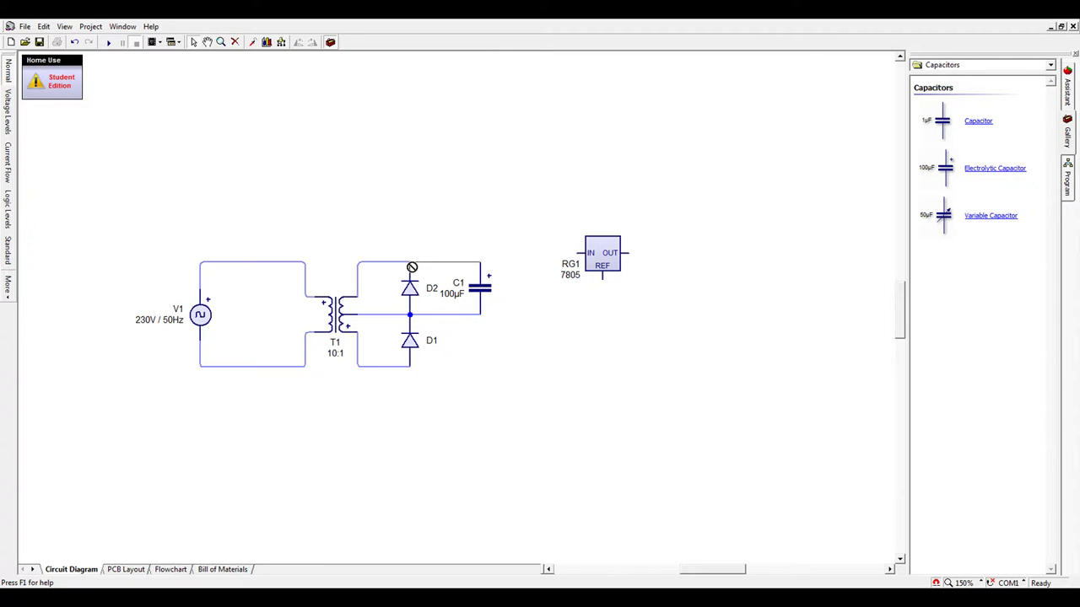
drag(481, 262, 410, 262)
mouse_move(487, 299)
mouse_down()
mouse_move(482, 349)
mouse_move(410, 367)
mouse_up()
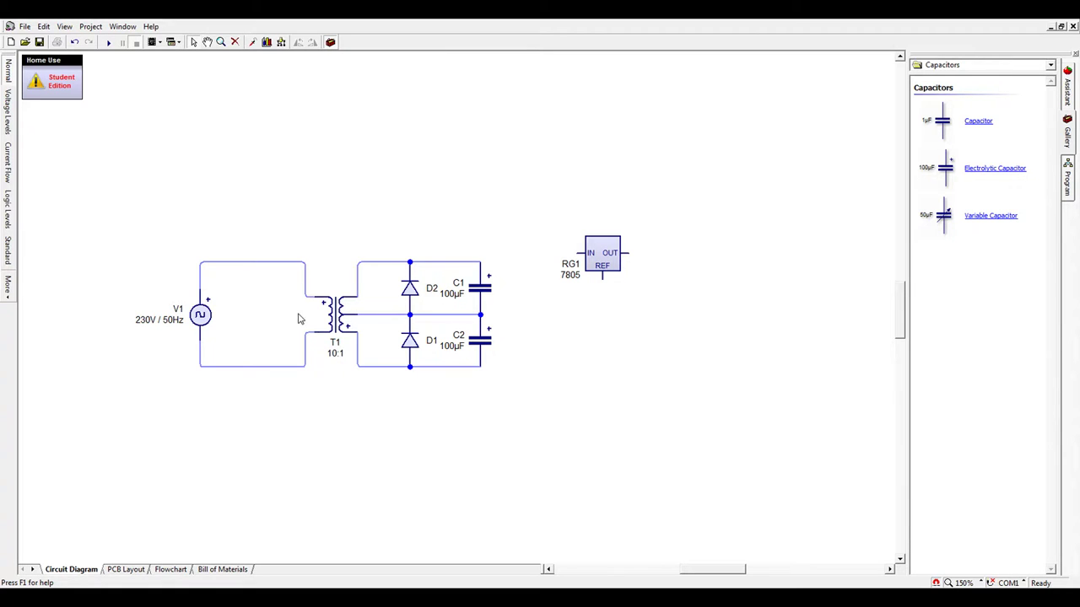
Run the circuit simulation briefly, then stop it.
click(115, 46)
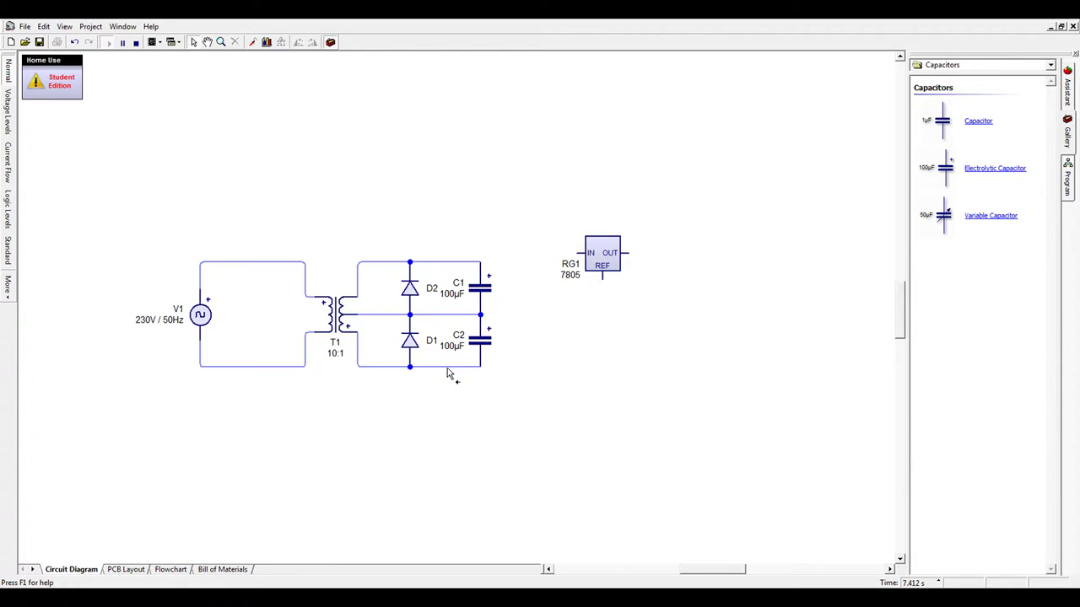
click(136, 43)
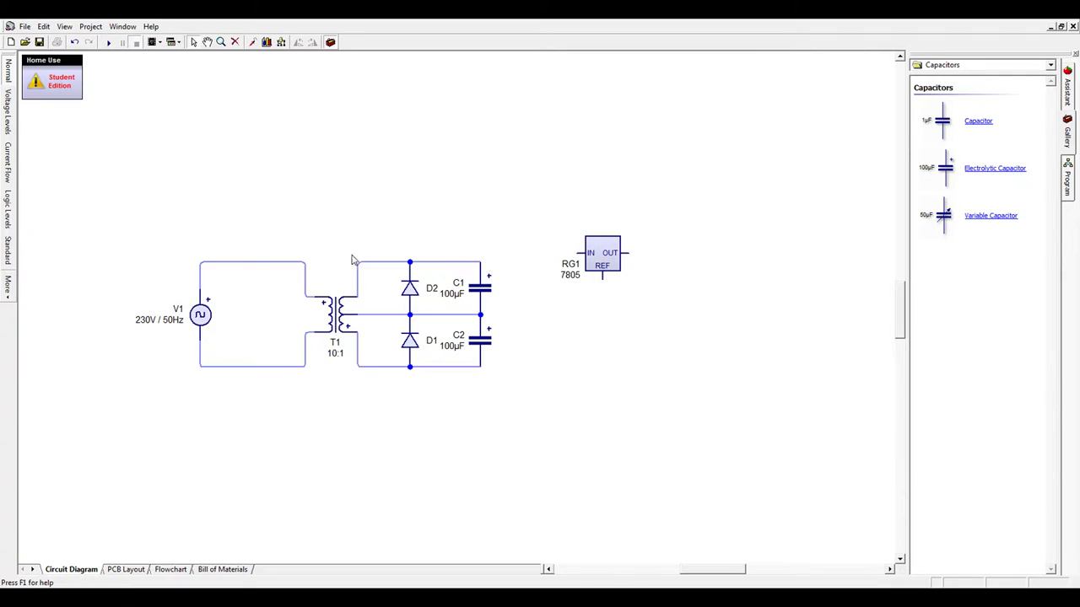
Reverse both diodes to point downward and reconnect their midpoint to the transformer's centre tap.
click(414, 293)
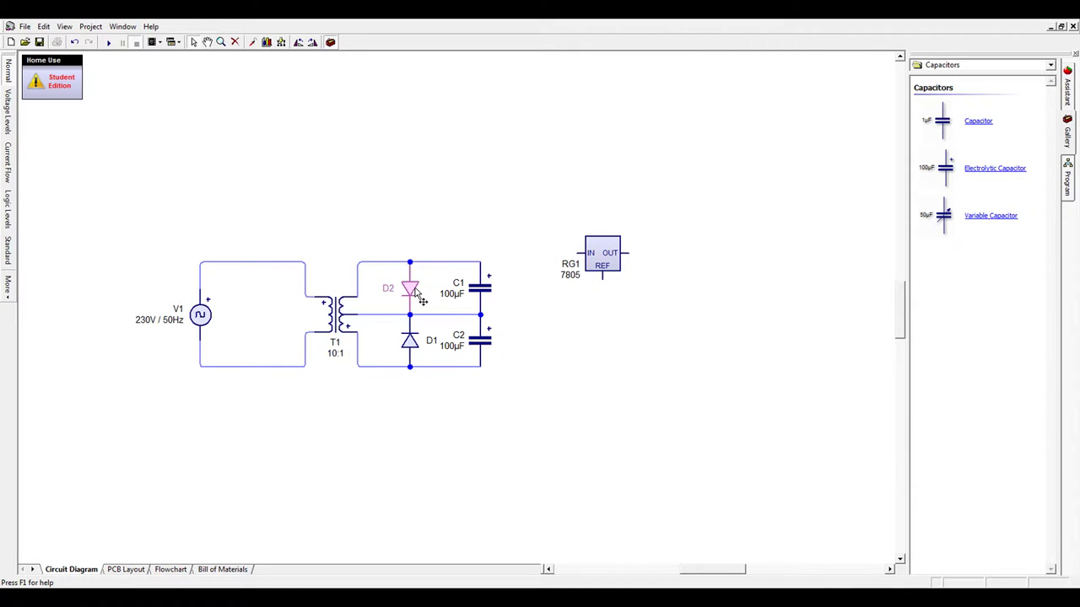
click(410, 348)
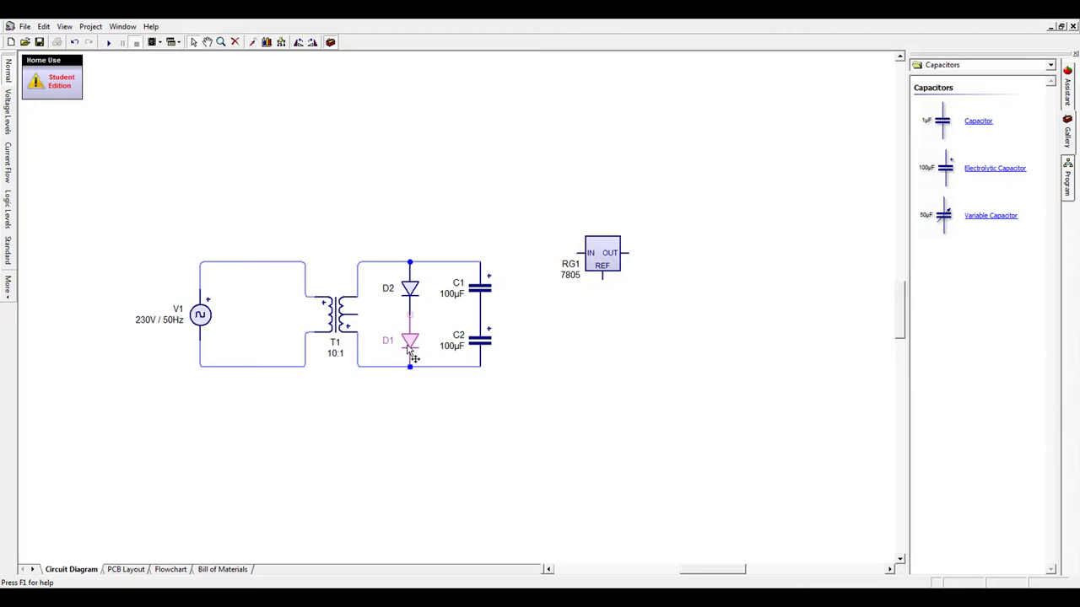
drag(480, 314, 332, 312)
Reverse the polarity of capacitor C1 and rewire its upper end to the top of diode D2.
click(492, 300)
key(ctrl+r)
key(ctrl+r)
click(462, 302)
key(Delete)
drag(480, 261, 410, 263)
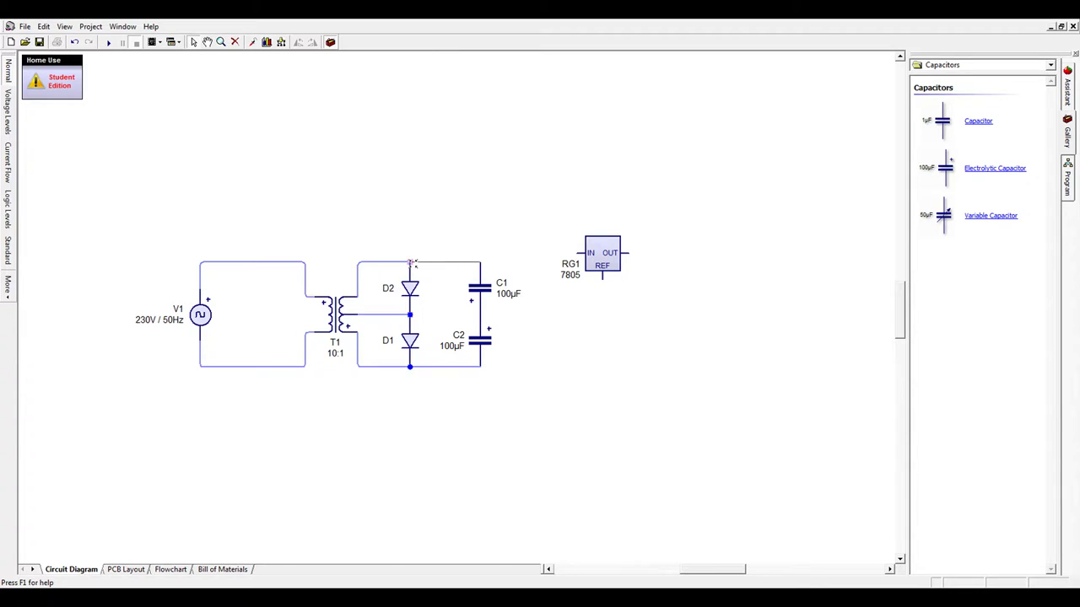
Reverse the polarity of capacitor C2, rewire its lower end to diode D1 and join the capacitors' midpoint to the diodes' midpoint.
click(483, 351)
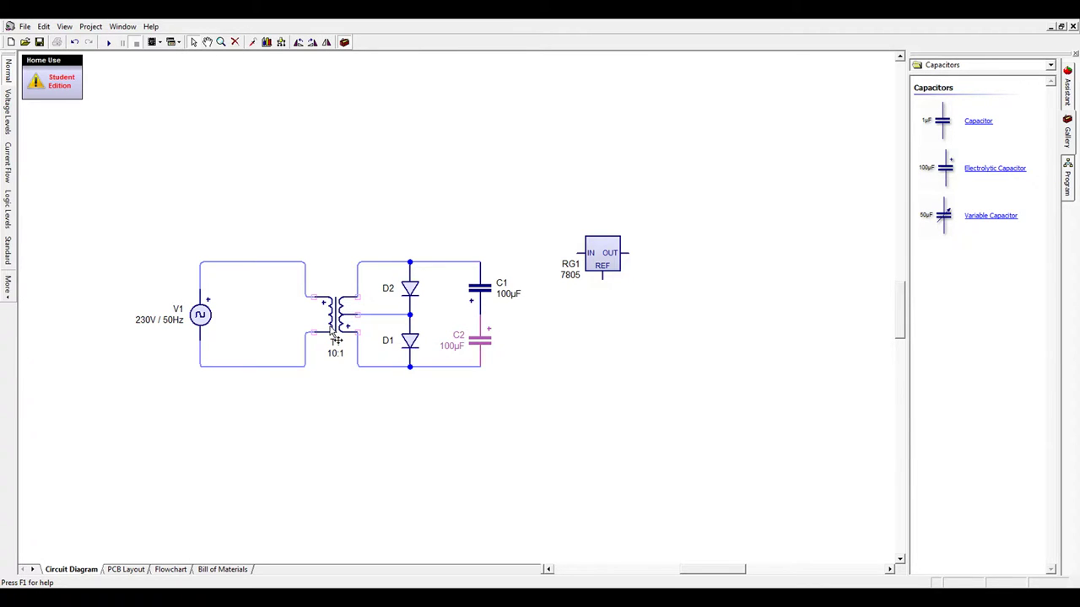
key(ctrl+r)
key(ctrl+r)
click(462, 369)
key(Delete)
drag(481, 368, 410, 367)
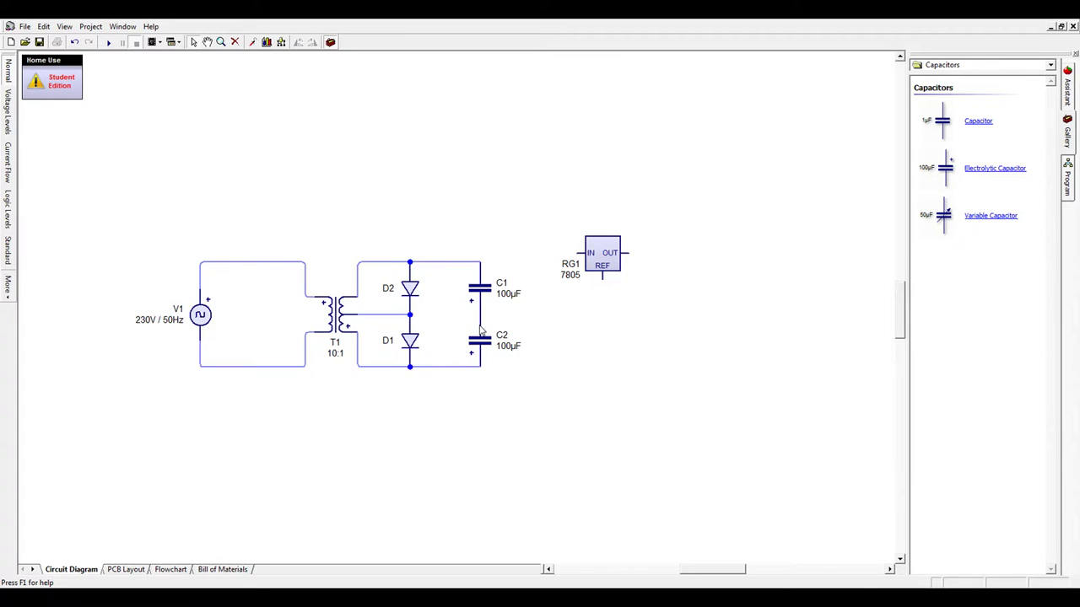
drag(481, 314, 410, 314)
Simulate the circuit with the reversed diodes and capacitors, then stop the simulation.
click(108, 42)
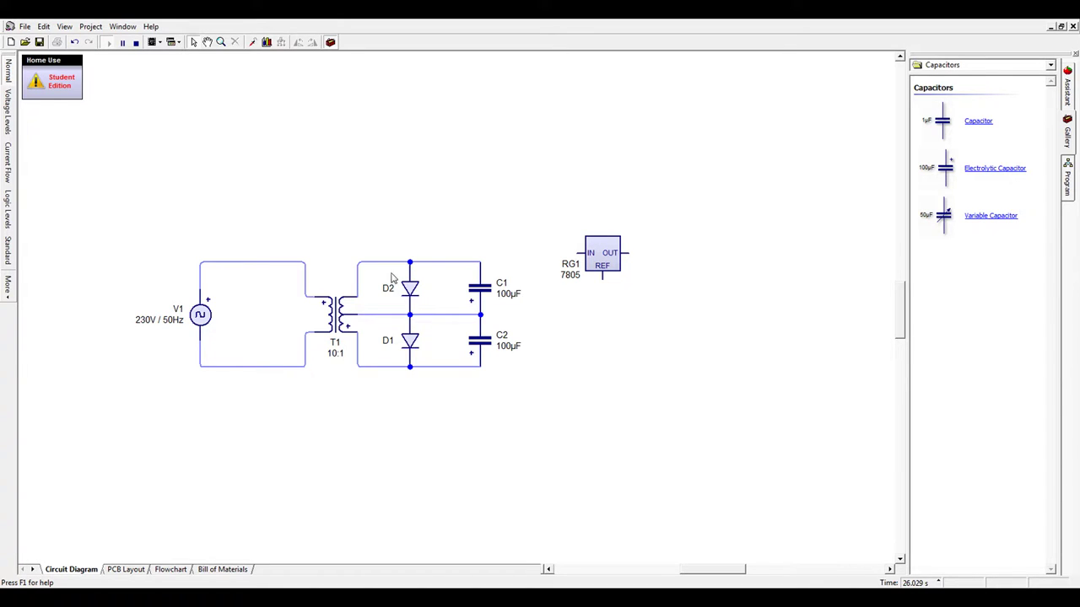
click(136, 43)
Move capacitors C1 and C2 below the 7805 regulator and delete the wires connecting them to the rectifier circuit.
drag(386, 268, 583, 374)
click(583, 374)
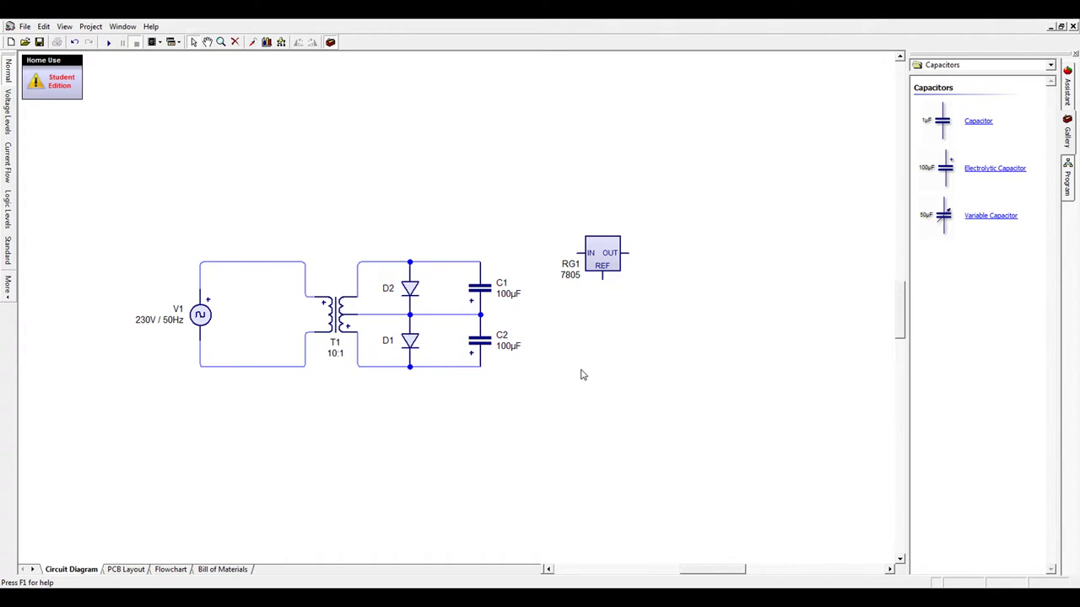
drag(483, 349, 650, 437)
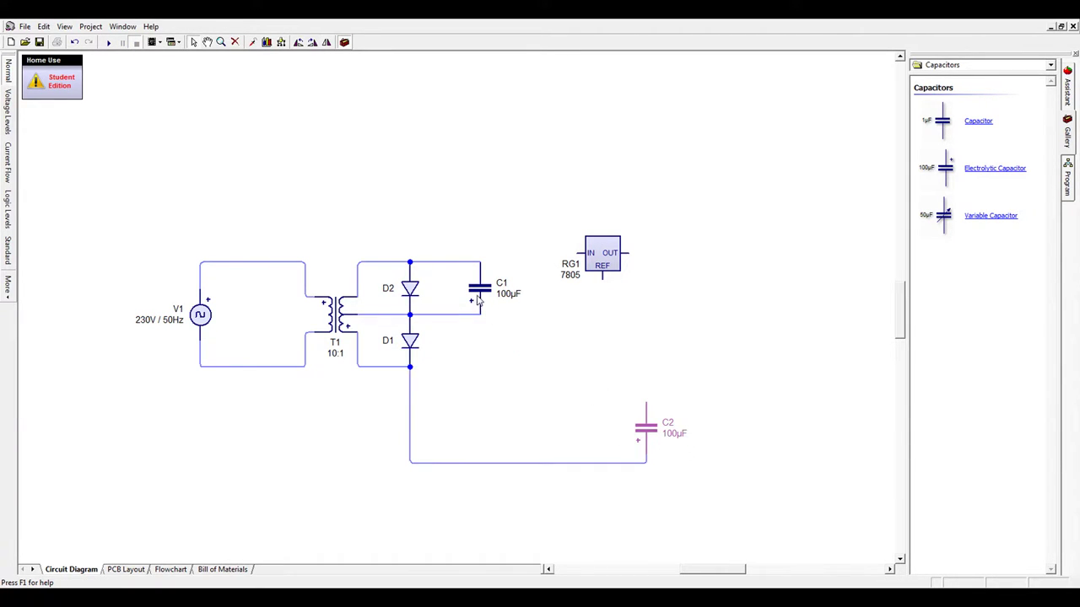
drag(482, 297, 651, 381)
click(593, 411)
key(Delete)
click(647, 344)
key(Delete)
click(601, 463)
key(Delete)
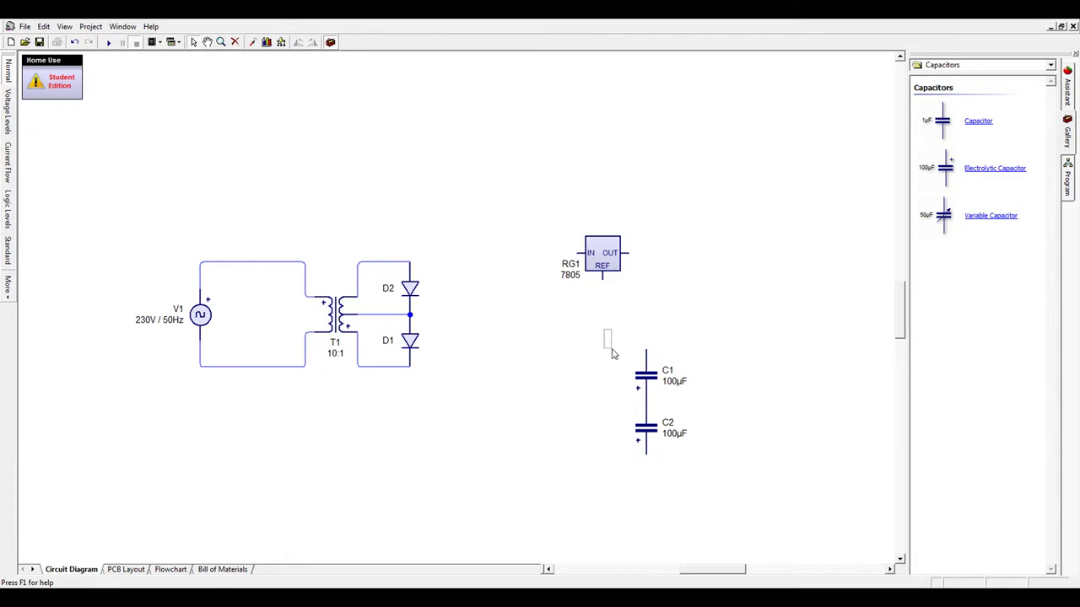
Rotate capacitors C1 and C2 together by 180° so their positive terminals point upward.
drag(603, 331, 730, 544)
key(ctrl+r)
key(ctrl+r)
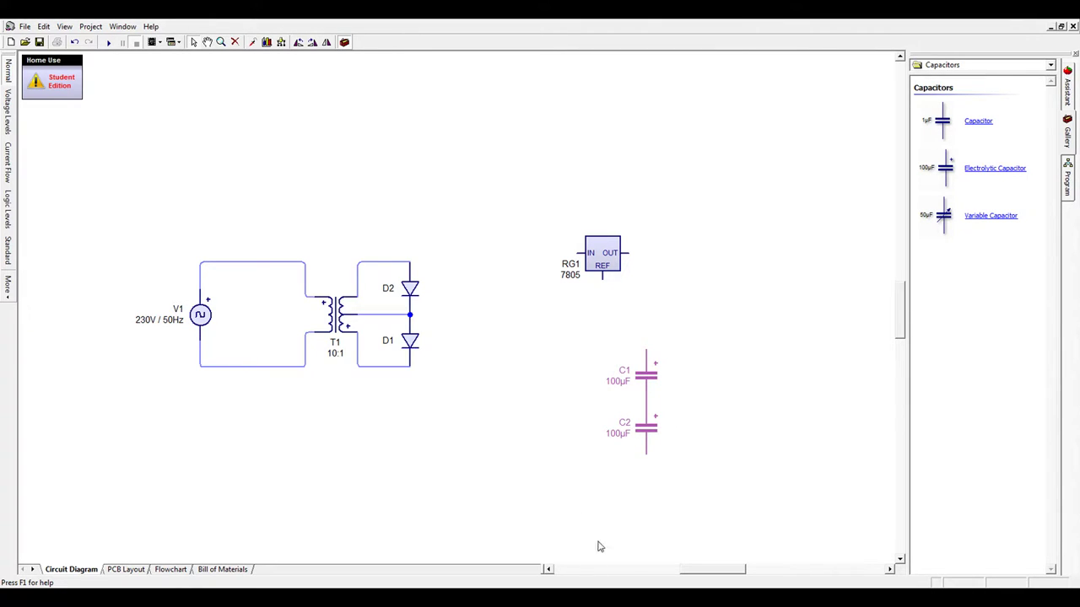
click(527, 371)
Delete diodes D1 and D2 and wire the transformer's centre tap to the midpoint between capacitors C1 and C2.
click(412, 295)
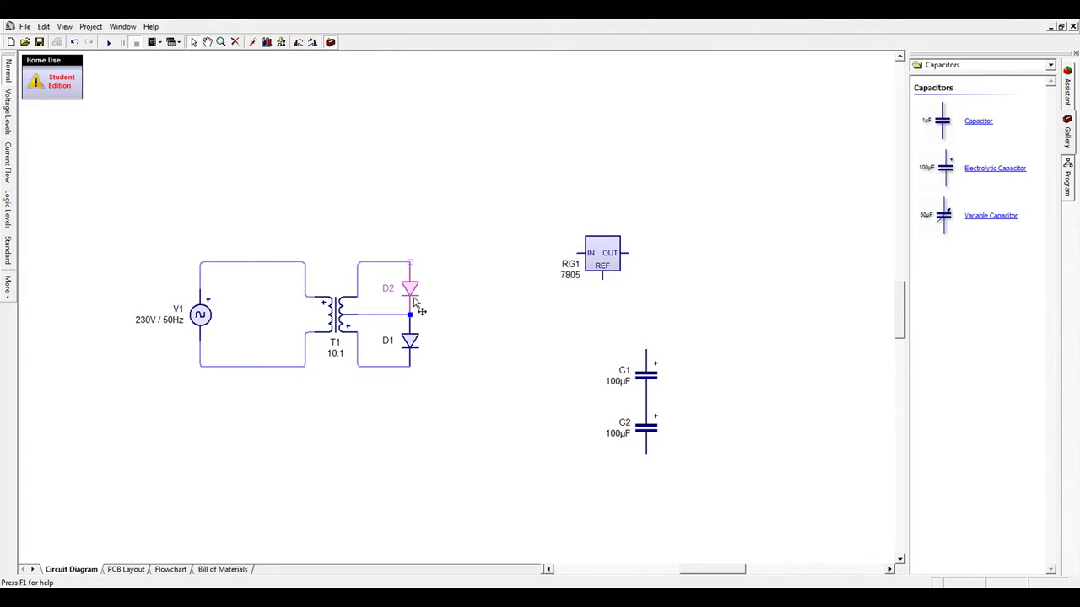
key(Delete)
click(412, 341)
key(Delete)
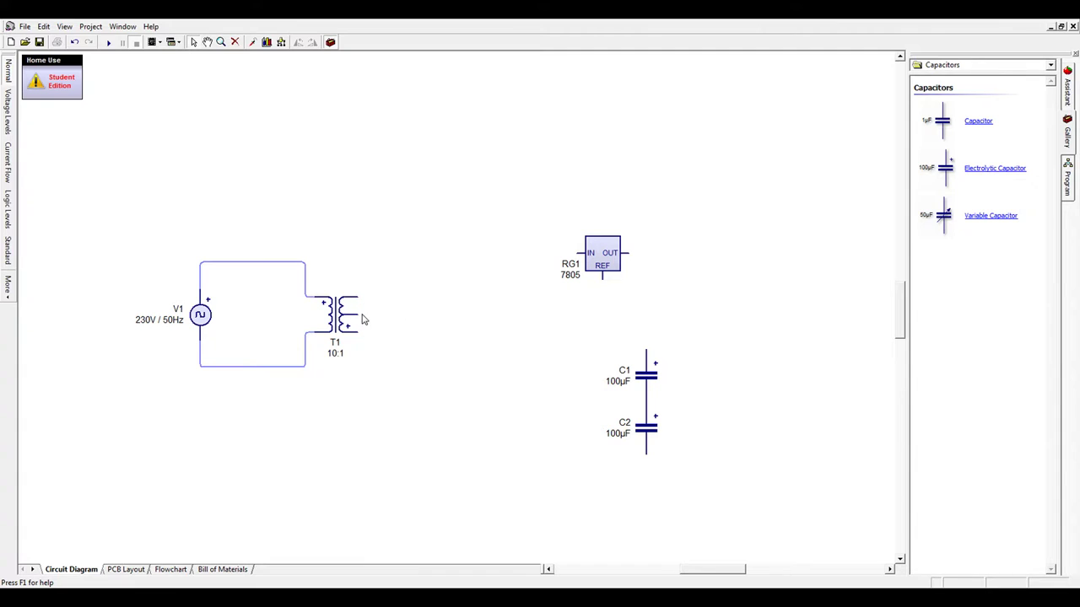
mouse_move(357, 314)
mouse_down()
mouse_move(386, 314)
mouse_move(435, 420)
mouse_move(646, 401)
mouse_up()
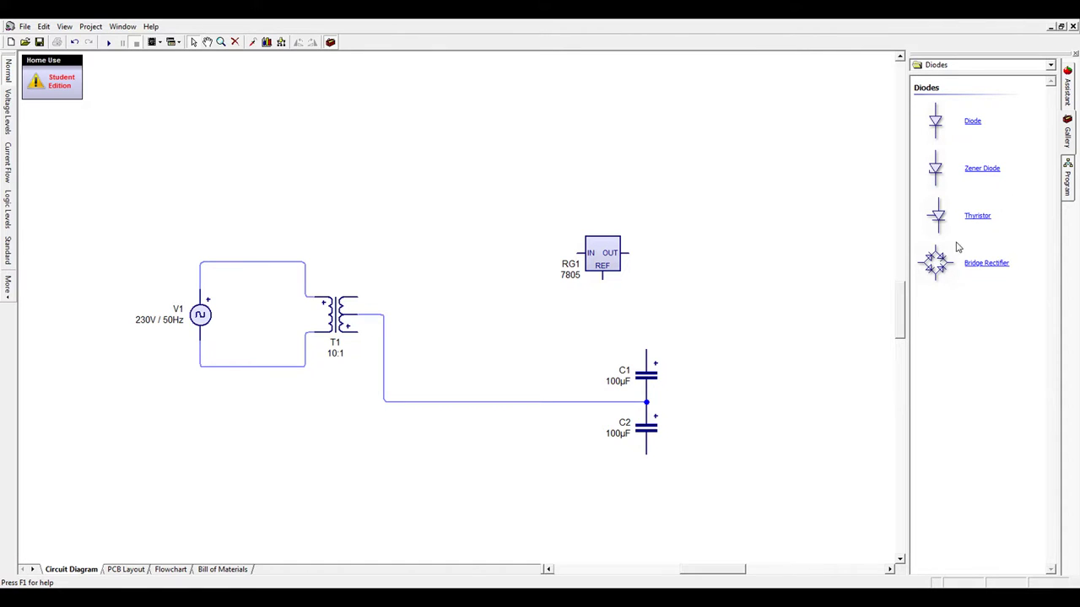
Place a bridge rectifier beside the transformer and wire it to the secondary's outer terminals and the outer ends of C1 and C2.
drag(933, 265, 437, 323)
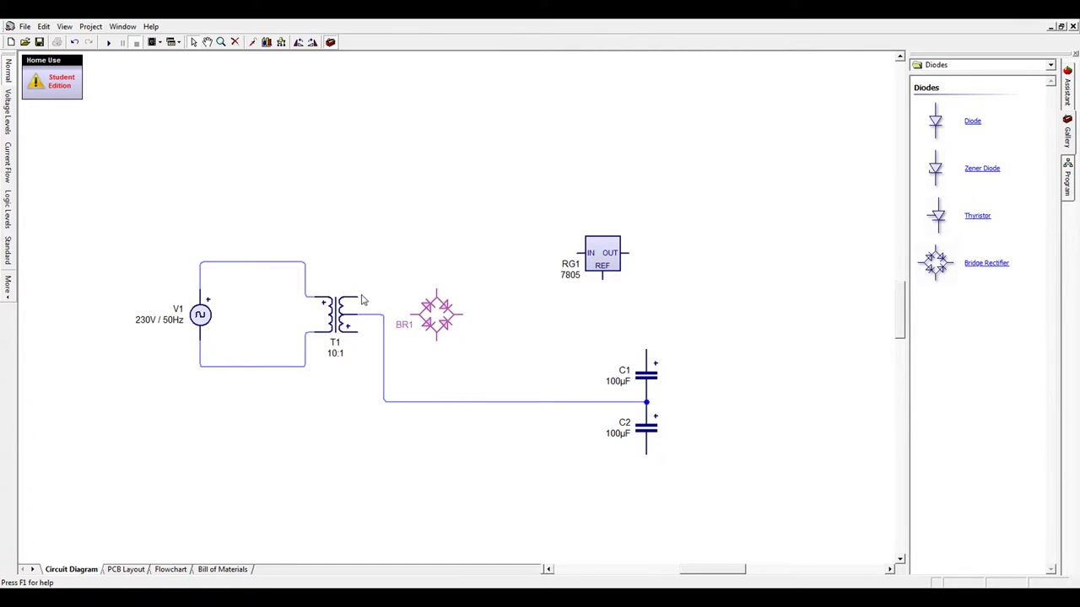
drag(366, 280, 436, 289)
drag(436, 338, 646, 454)
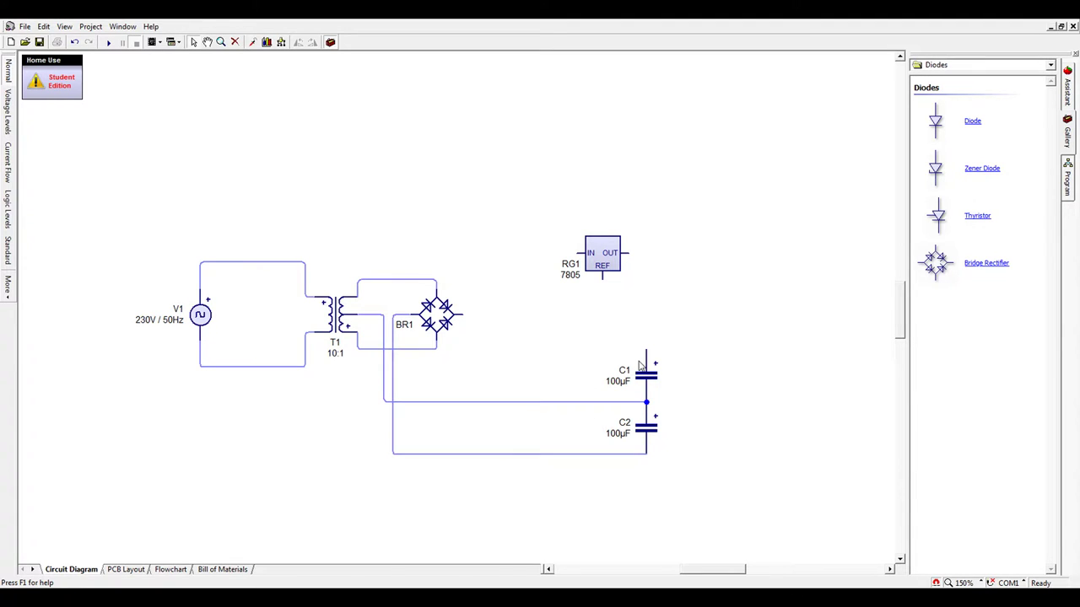
drag(646, 349, 462, 314)
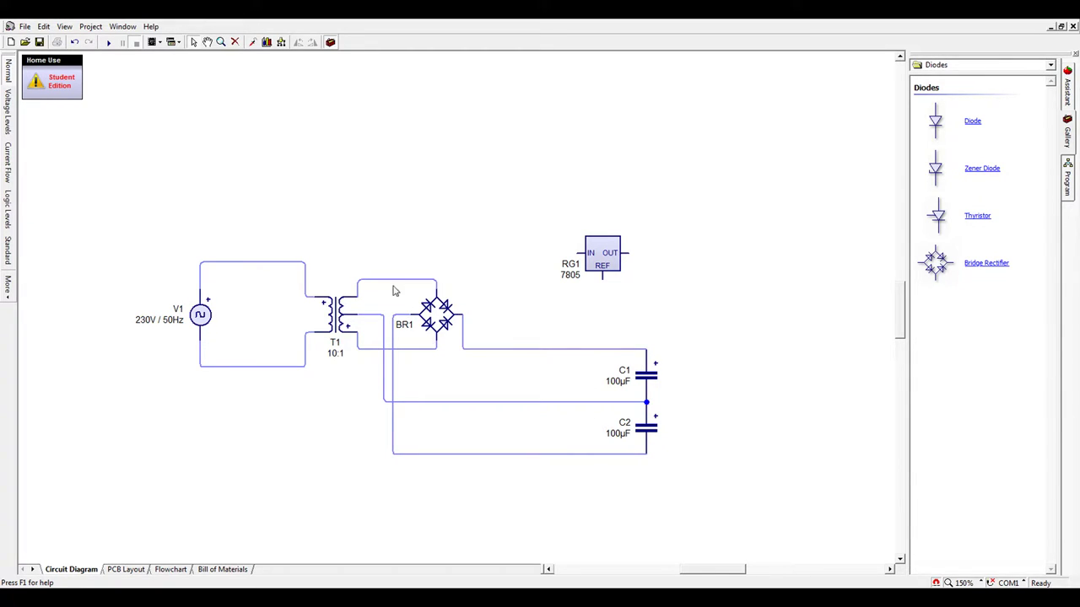
Simulate the circuit with the bridge rectifier, then stop the simulation.
click(109, 45)
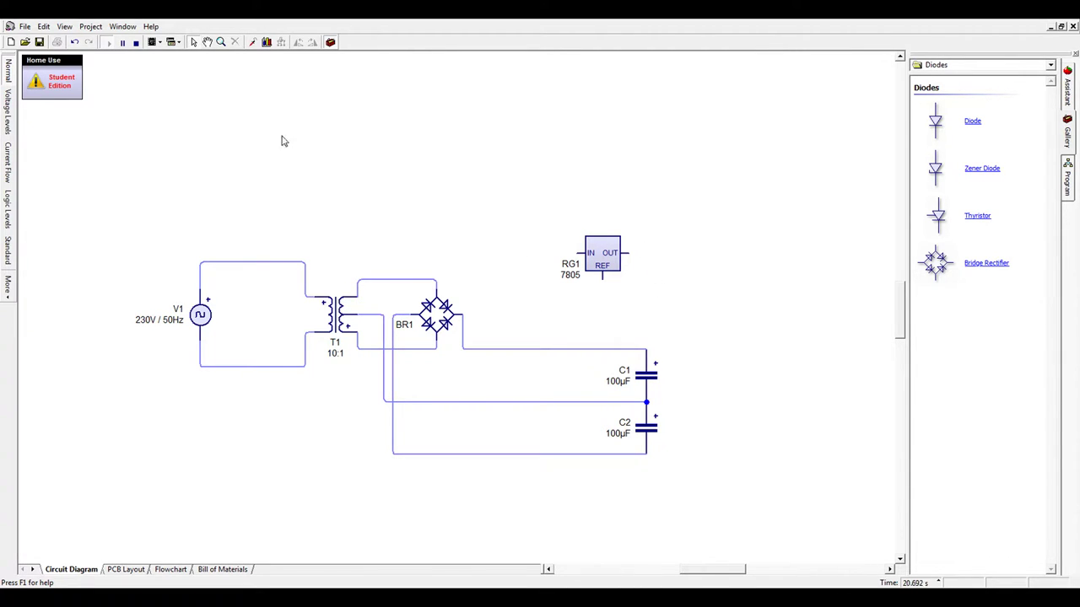
click(136, 42)
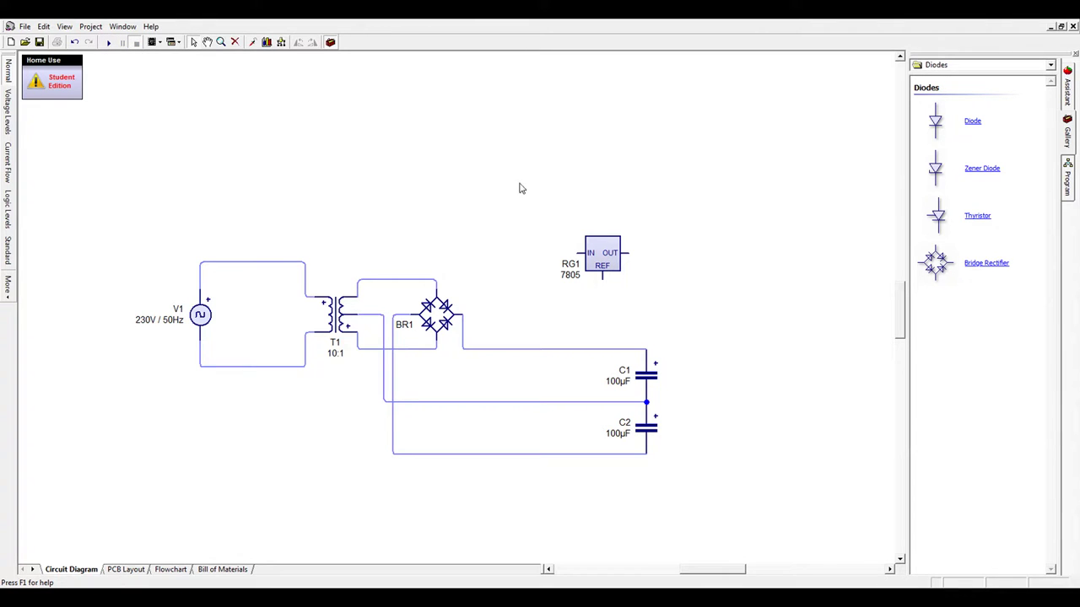
Set regulator RG1 to 7815 and move it clear of the circuit, then move capacitors C1 and C2 close beneath the bridge rectifier.
click(603, 248)
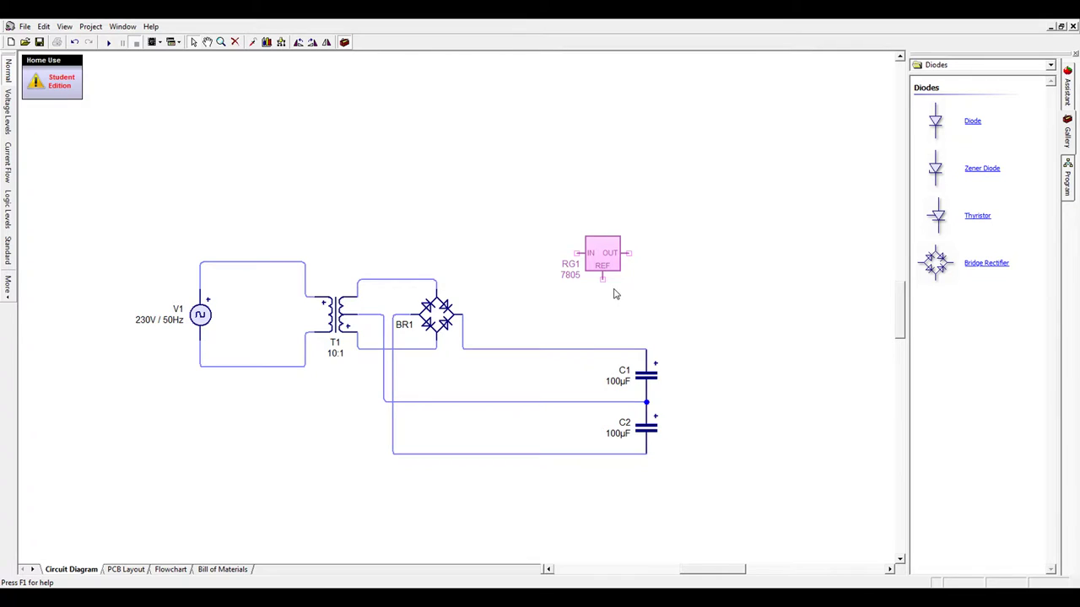
click(587, 266)
drag(586, 267, 701, 363)
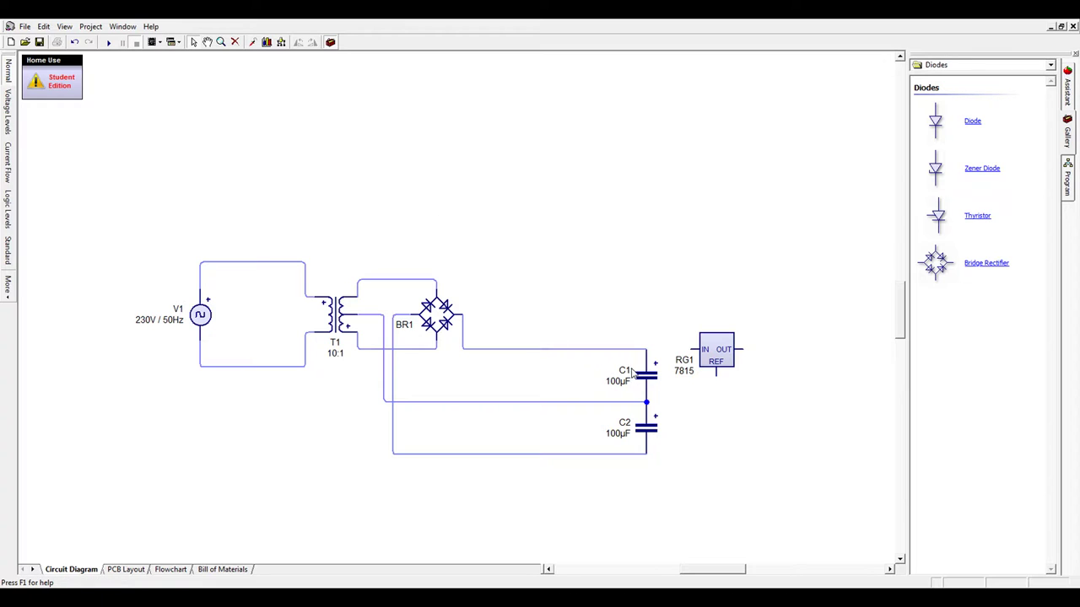
drag(648, 385, 481, 384)
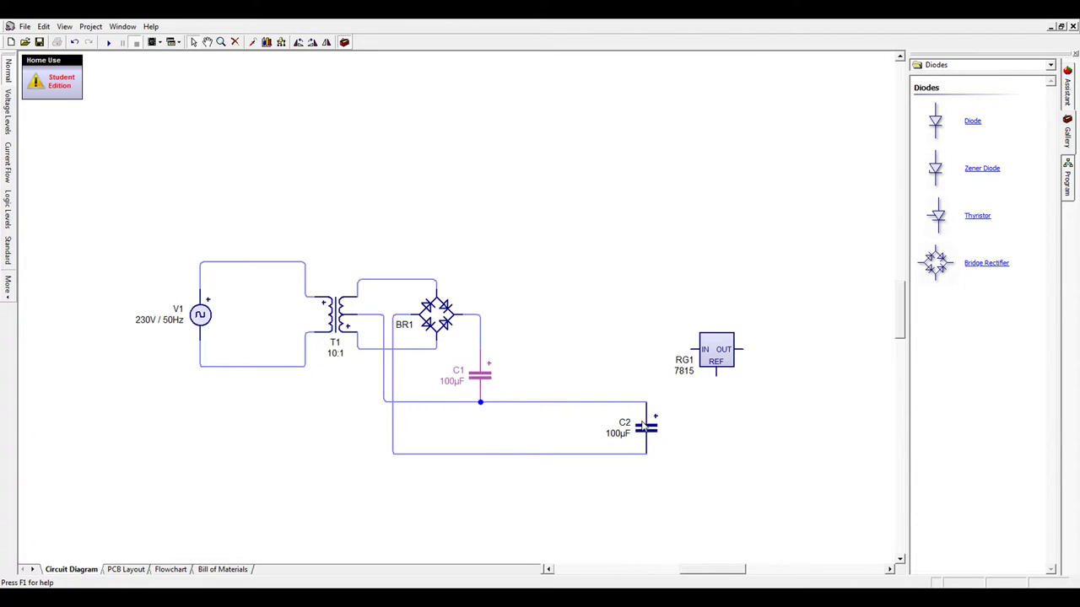
drag(649, 428, 480, 435)
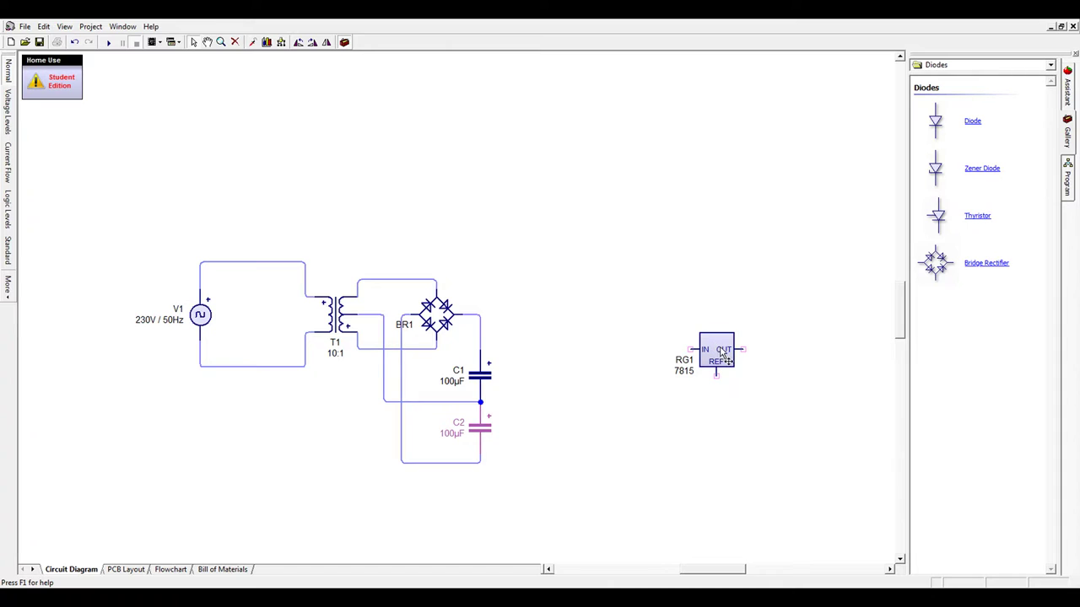
Set the transformer's turns ratio to 12:1 and simulate the circuit.
click(340, 322)
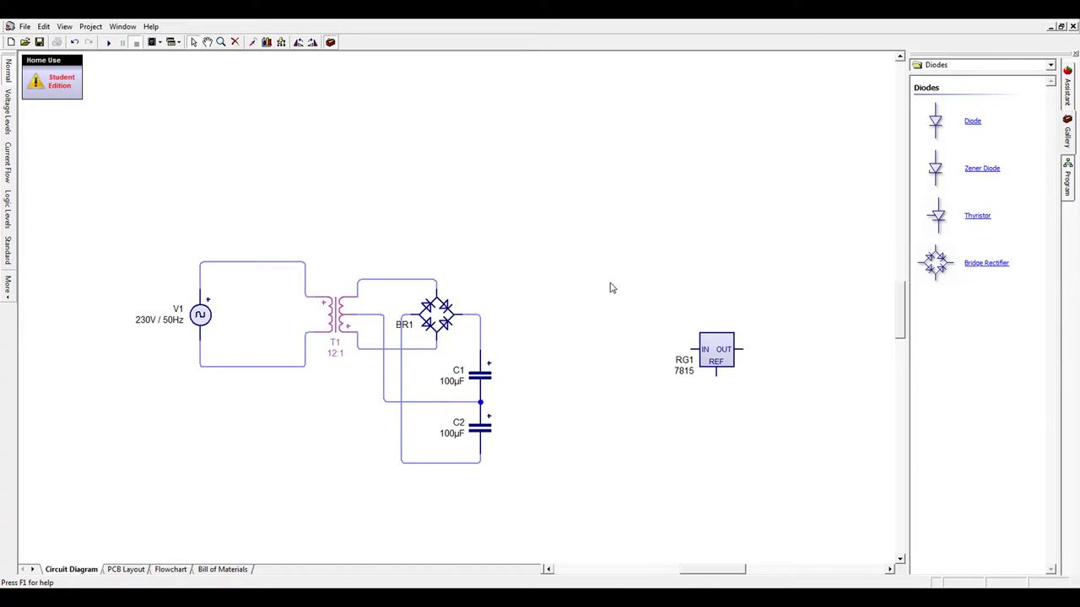
click(108, 42)
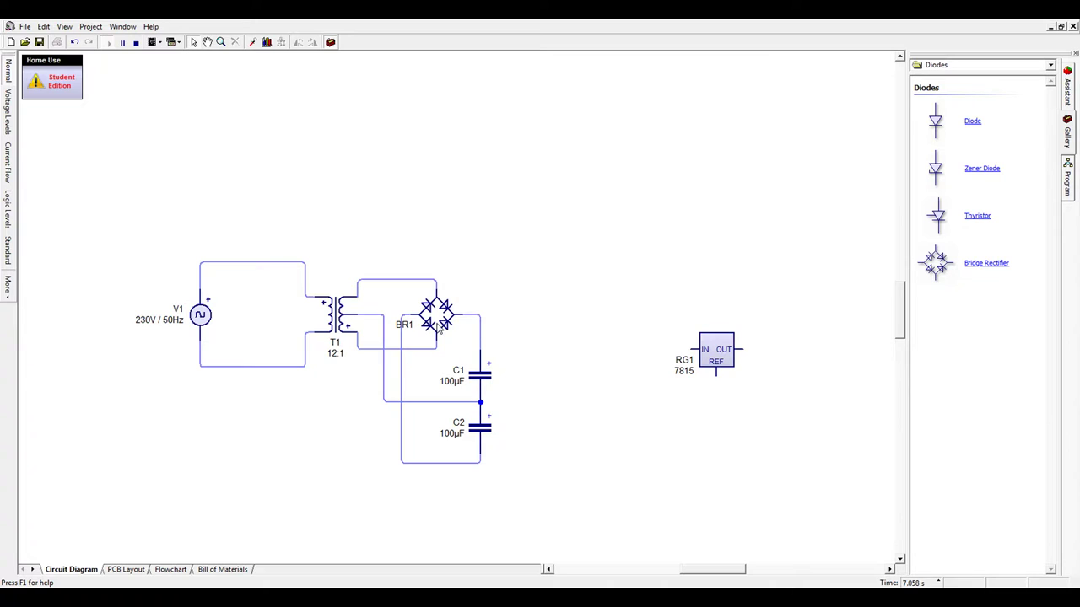
scroll(336, 354, down, 3)
Set the transformer's turns ratio to 8:1, simulate the circuit and stop the simulation.
click(108, 42)
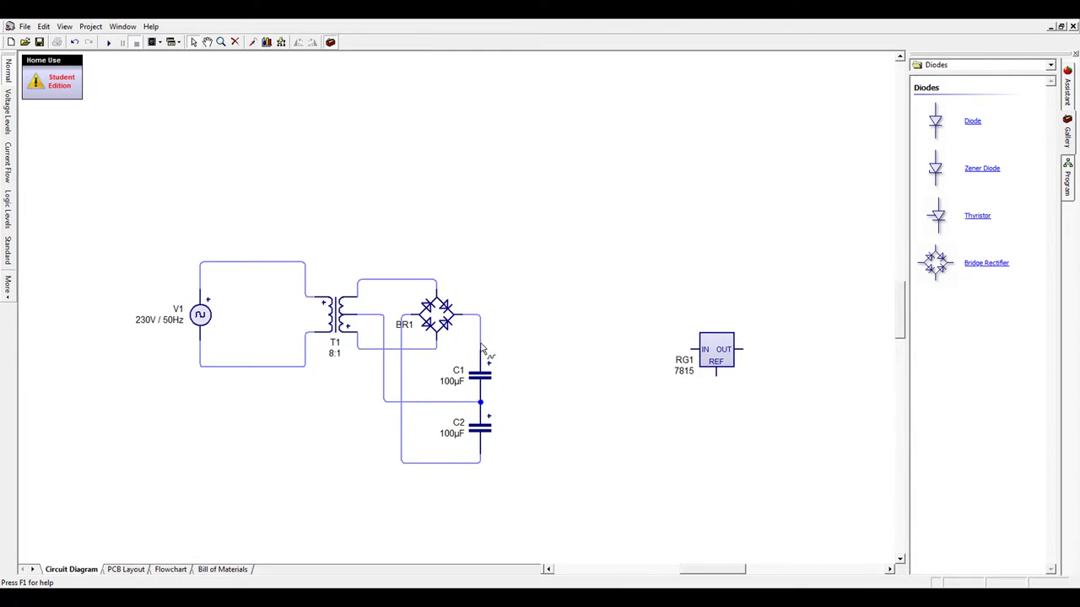
click(105, 40)
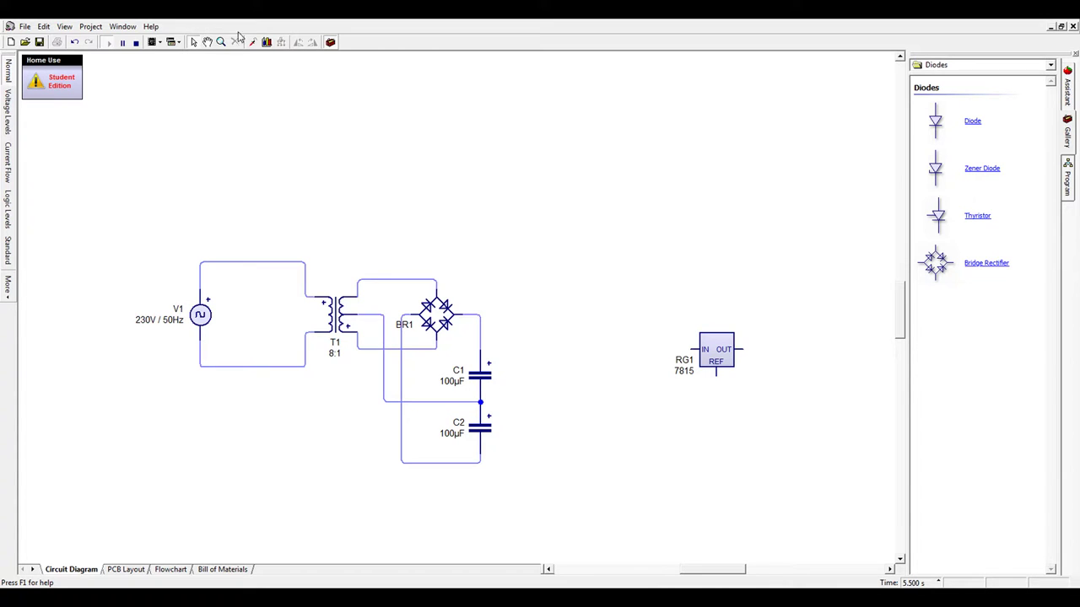
click(134, 43)
Move RG1 level with the bridge rectifier as a 7805, and place a second 7805 regulator rotated 180° beneath it.
mouse_move(711, 348)
mouse_down()
mouse_move(554, 318)
mouse_move(545, 307)
mouse_move(553, 310)
mouse_up()
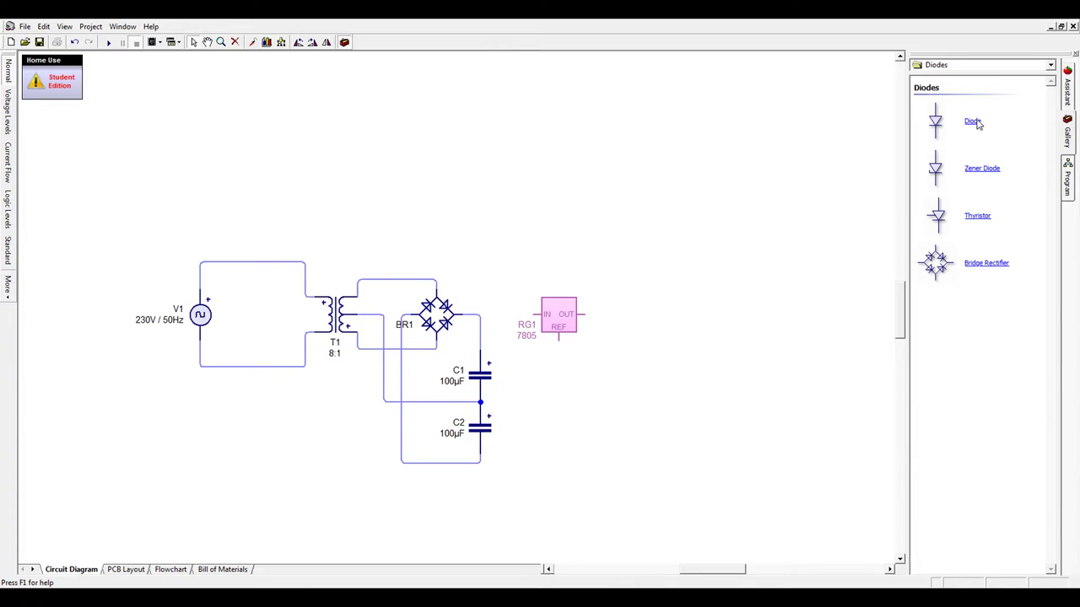
click(974, 92)
drag(935, 548, 572, 434)
key(ctrl+r)
key(ctrl+r)
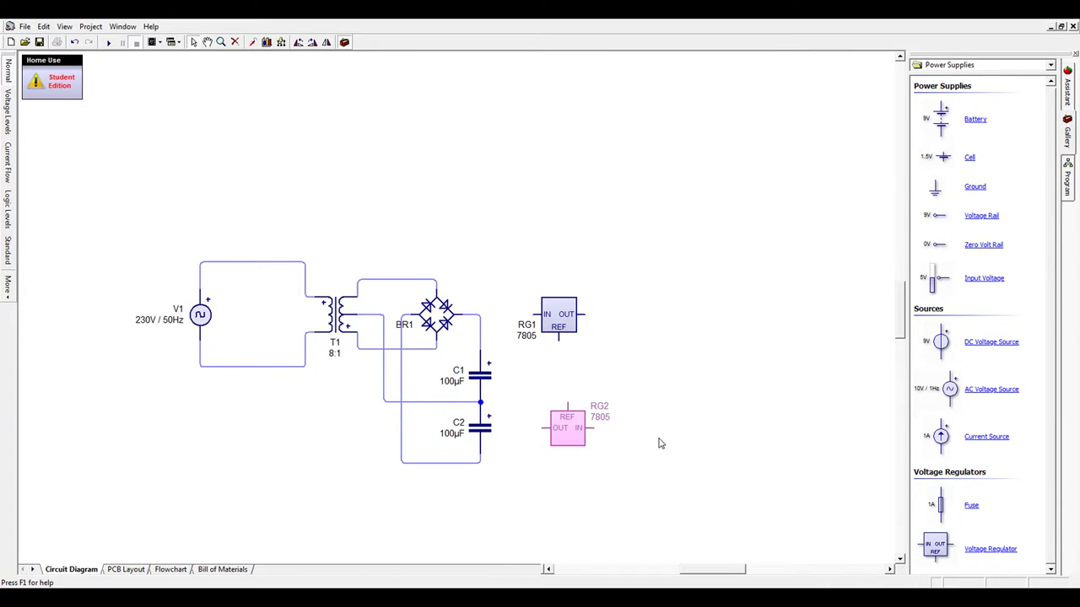
drag(570, 443, 560, 466)
click(624, 405)
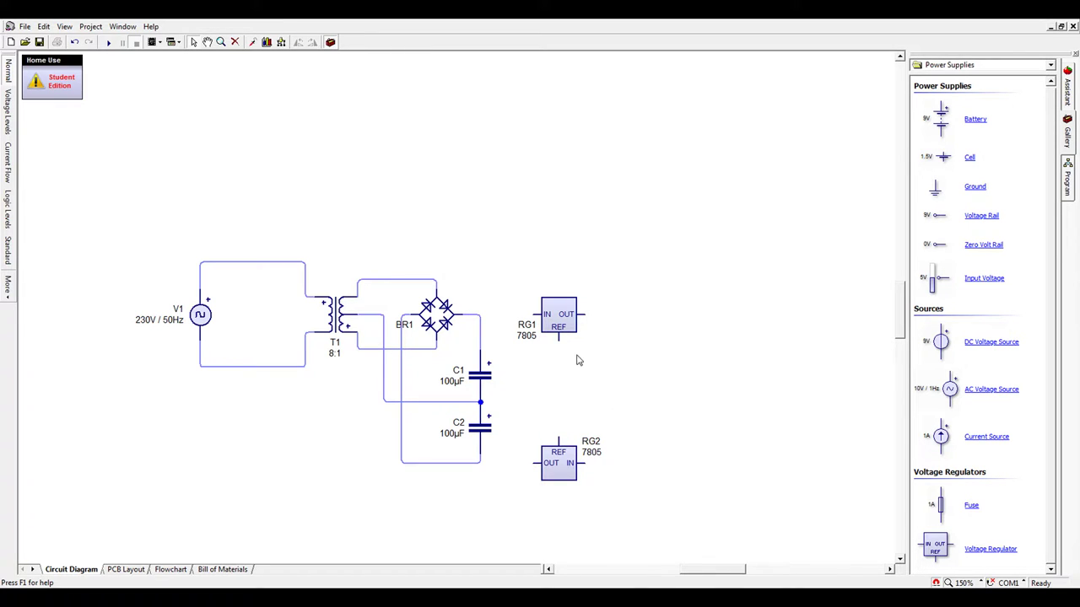
Wire both regulators' REF pins together and to the capacitors' midpoint, and connect RG1's input to the positive rail above C1.
drag(558, 339, 558, 438)
drag(480, 402, 559, 402)
drag(541, 314, 480, 314)
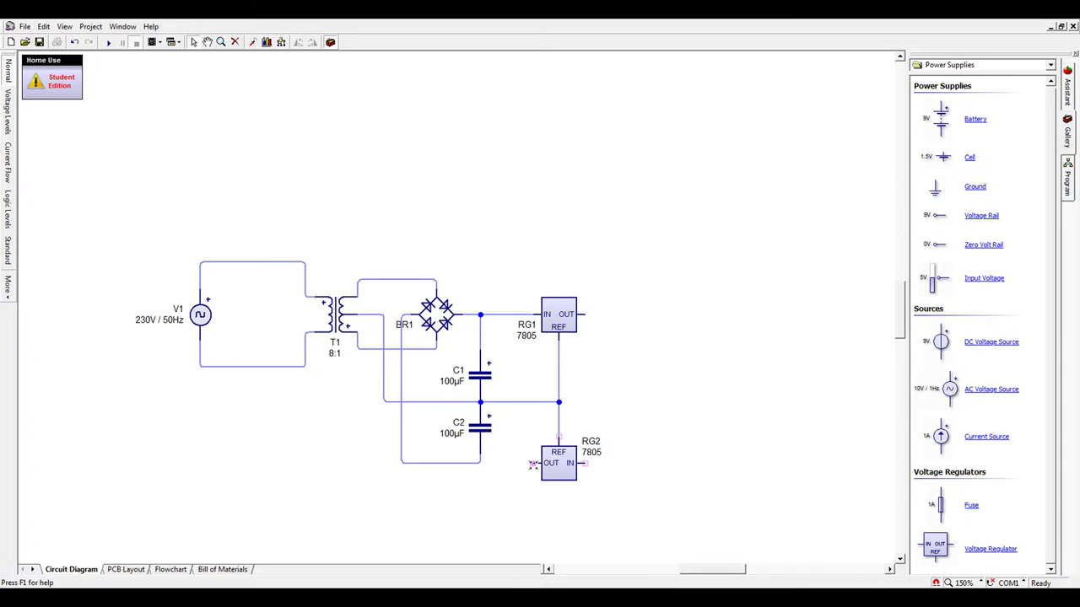
Flip regulator RG2 so its input faces capacitor C2 with REF upward, and wire that input to C2's lower end.
click(567, 466)
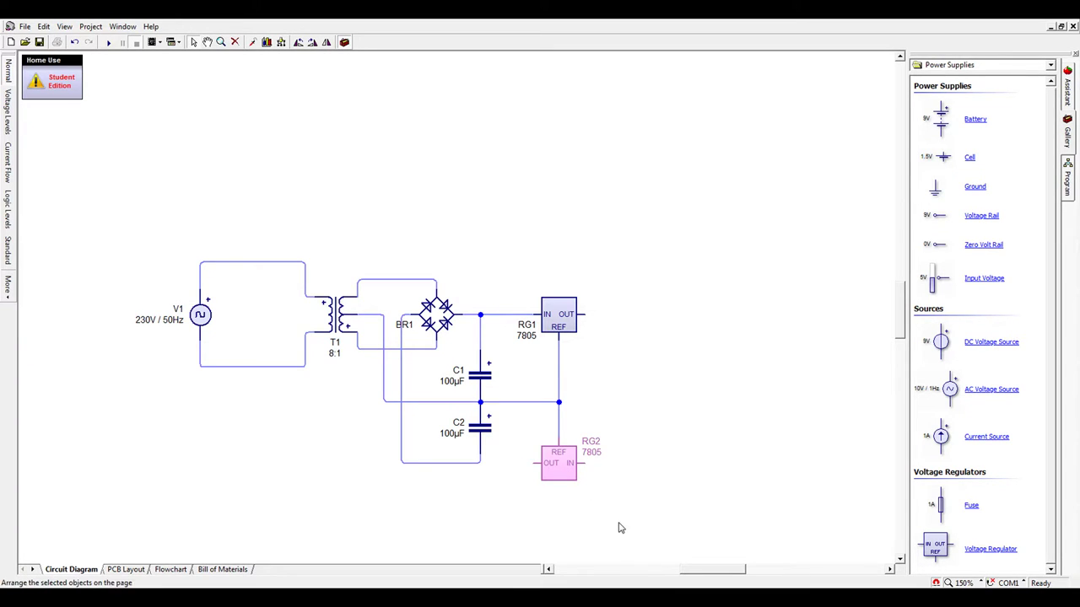
key(ctrl+shift+v)
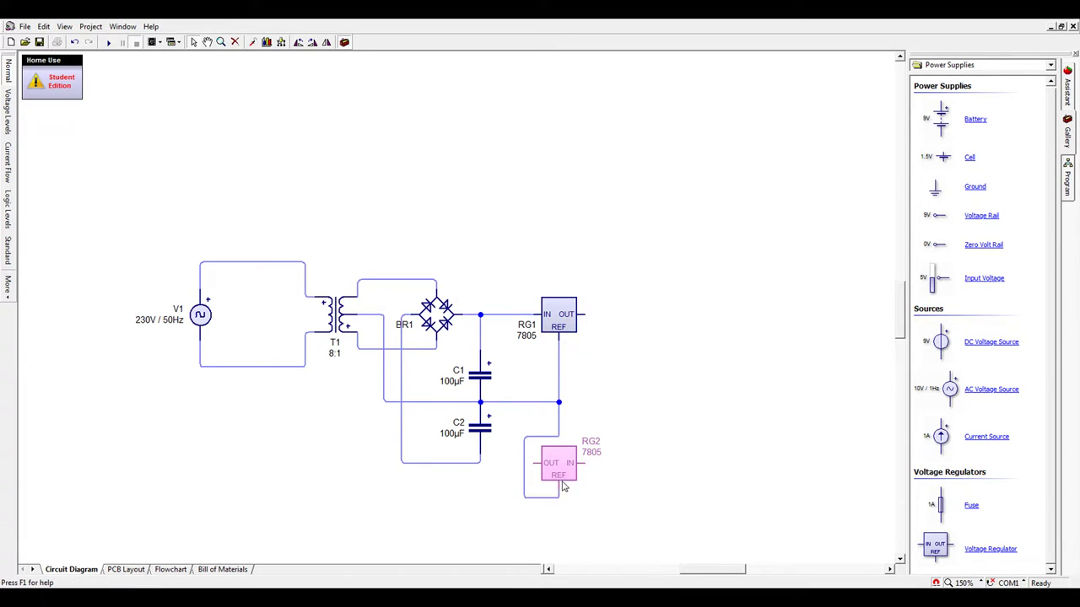
key(ctrl+r)
key(ctrl+r)
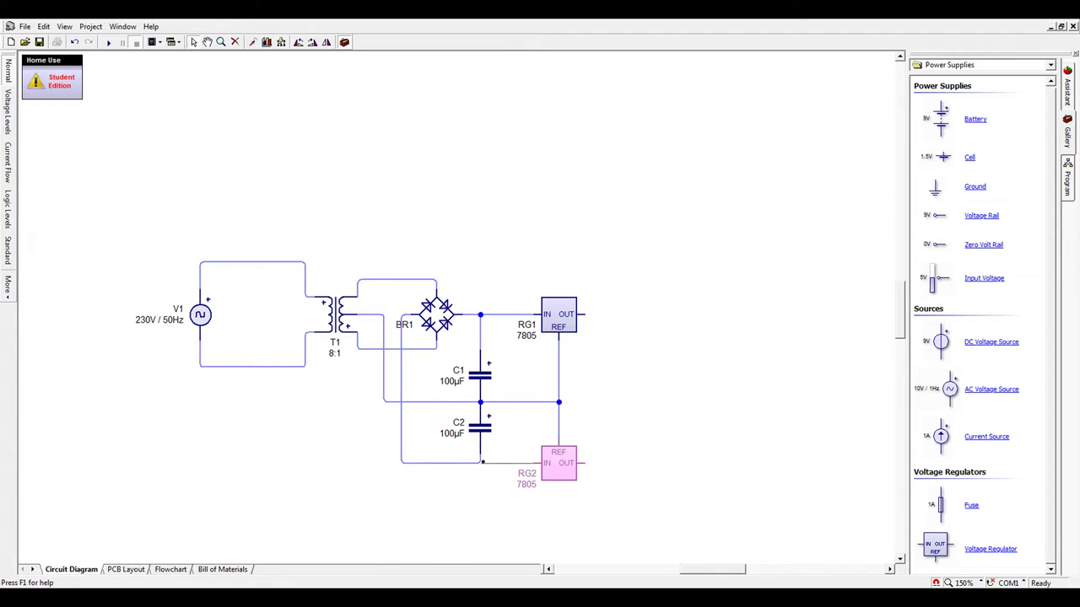
drag(483, 462, 480, 462)
drag(584, 463, 694, 366)
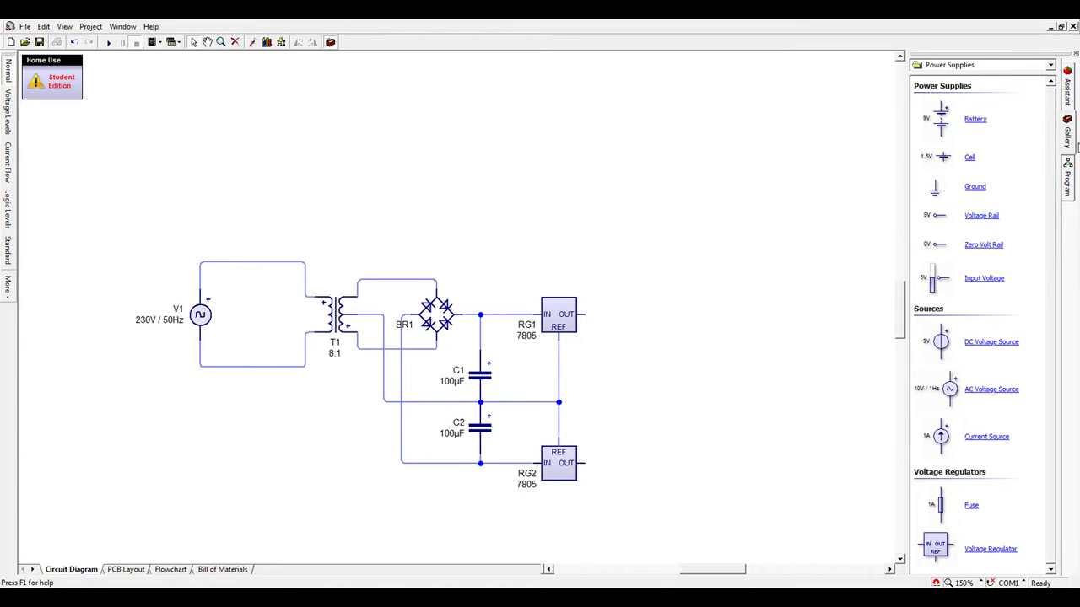
Add two 2.2 µF capacitors in series across the regulator outputs and wire their midpoint to the common REF line.
click(991, 196)
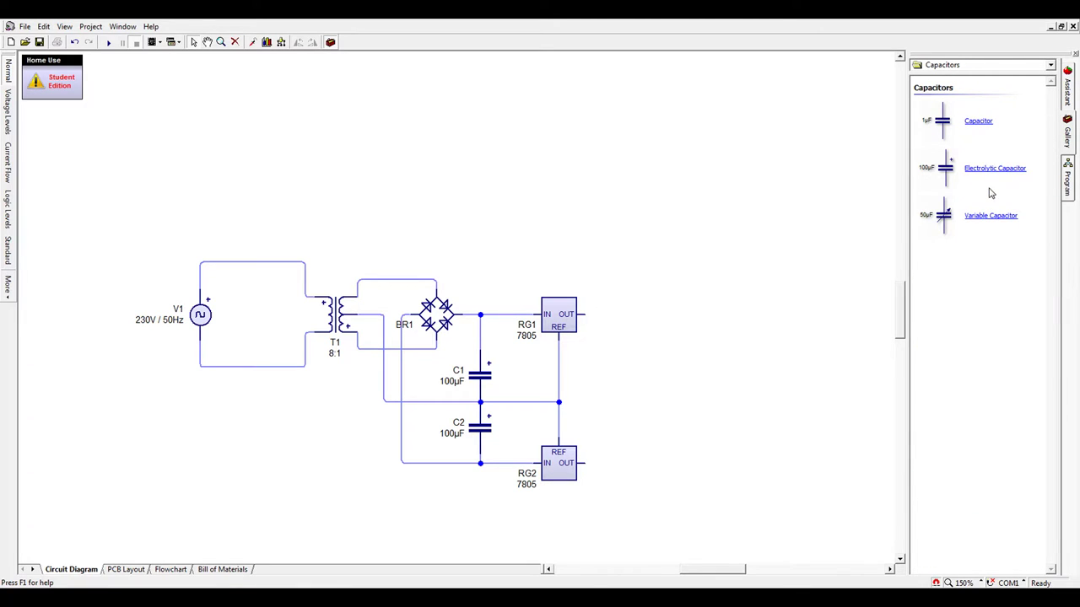
drag(959, 125, 653, 359)
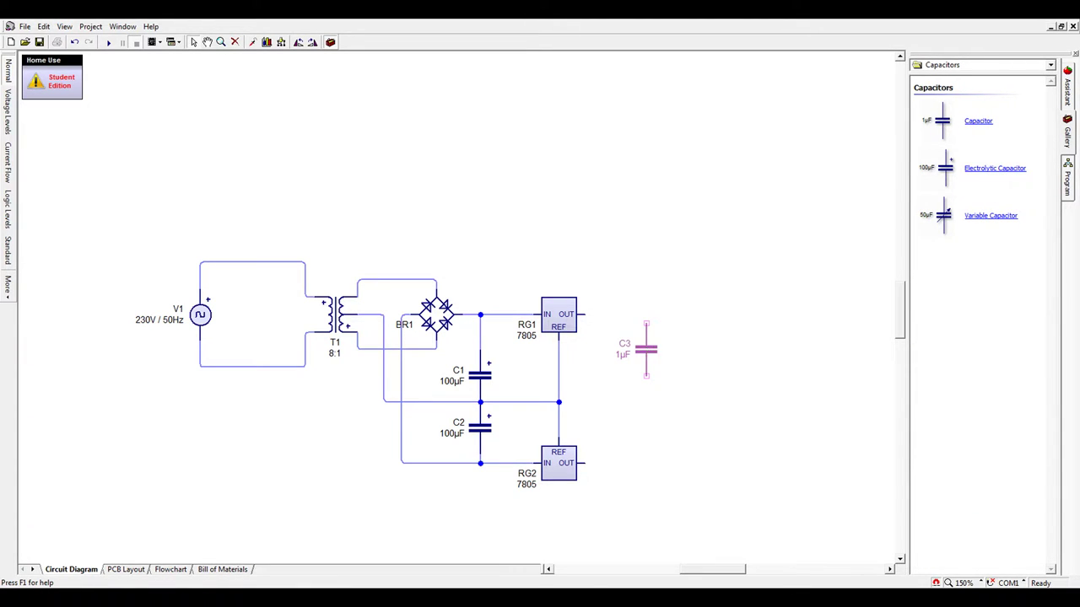
scroll(652, 359, up, 1)
drag(652, 359, 646, 430)
drag(646, 352, 559, 402)
drag(647, 348, 580, 314)
drag(634, 463, 581, 463)
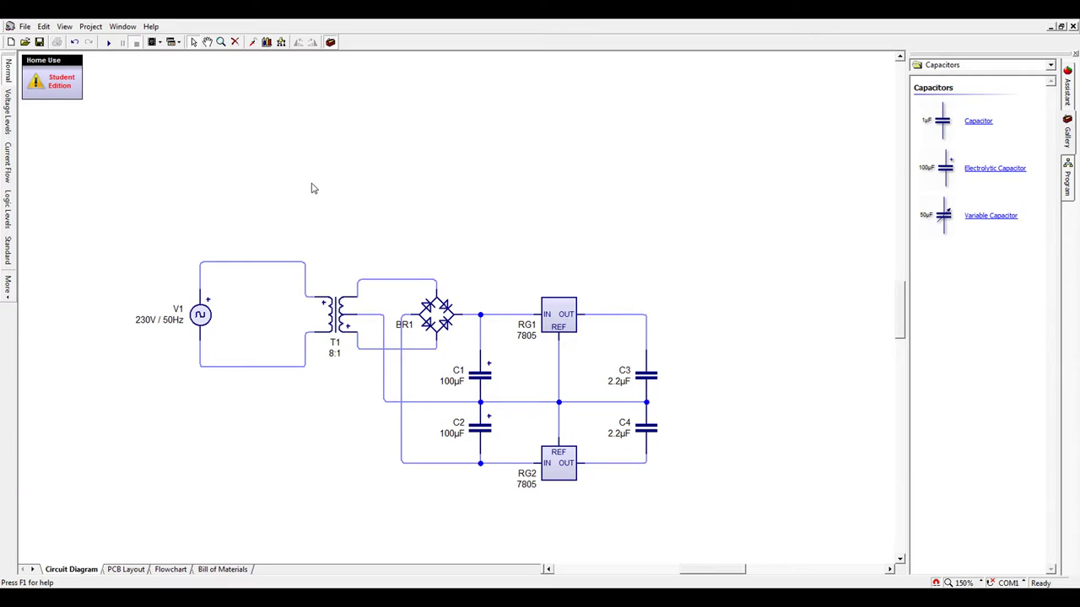
Simulate the circuit with both 7805 regulators and the output capacitors, then stop the simulation.
click(108, 44)
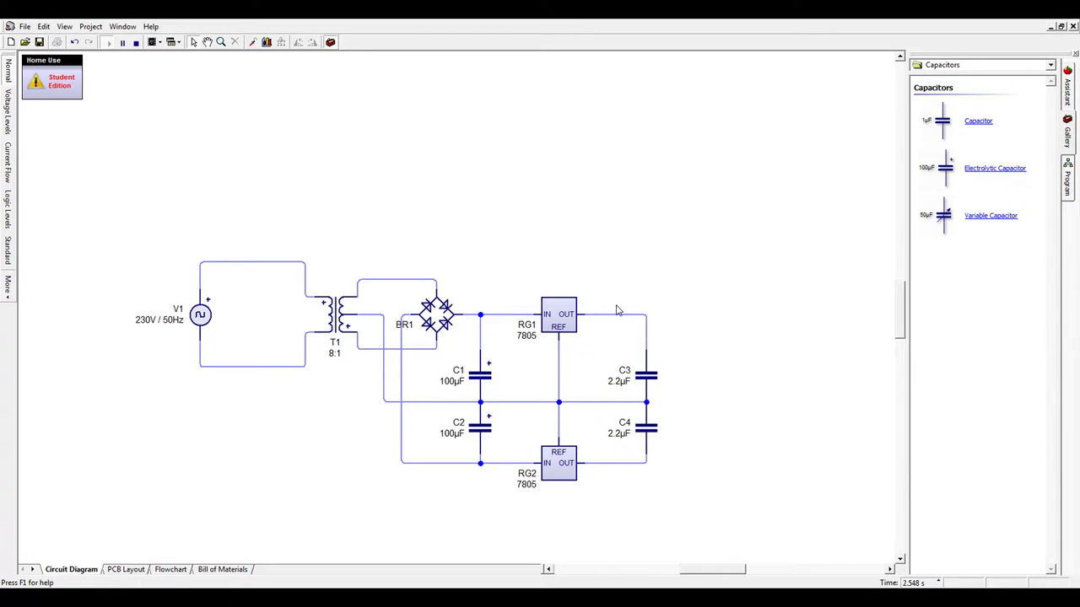
click(136, 42)
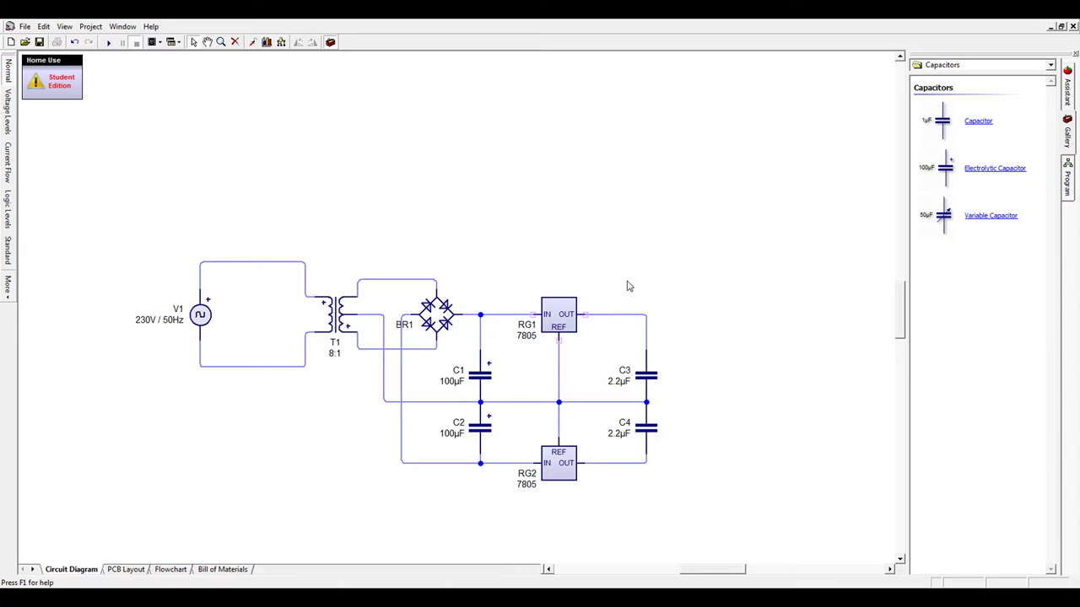
Set regulator RG1 to 7815 and start the simulation again.
click(554, 481)
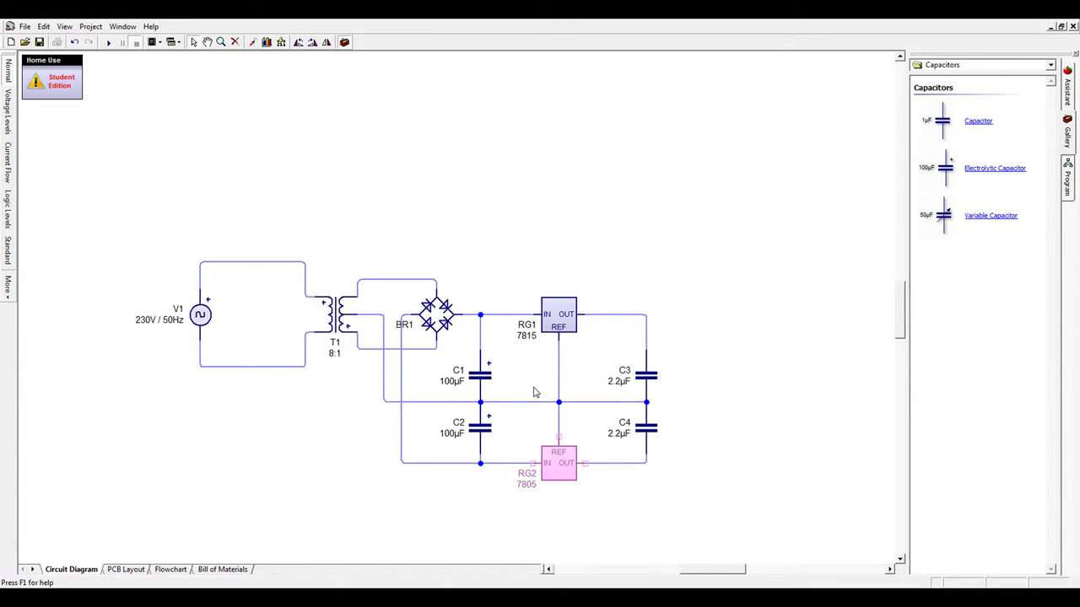
click(108, 42)
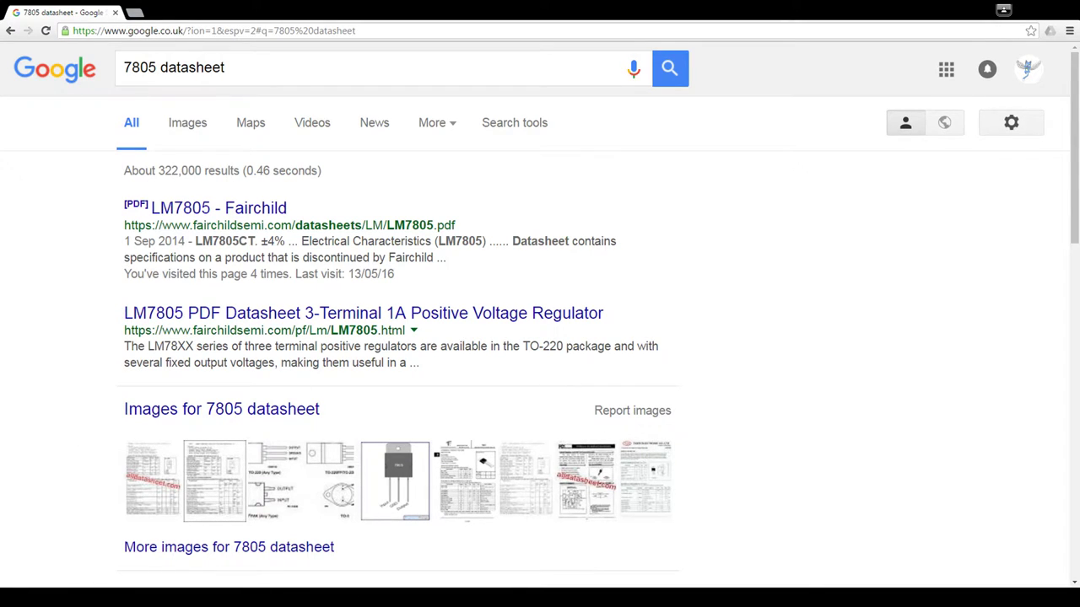
Open Fairchild's LM7805 datasheet from the web search results and examine the electrical characteristics of the LM78XX variants.
click(268, 209)
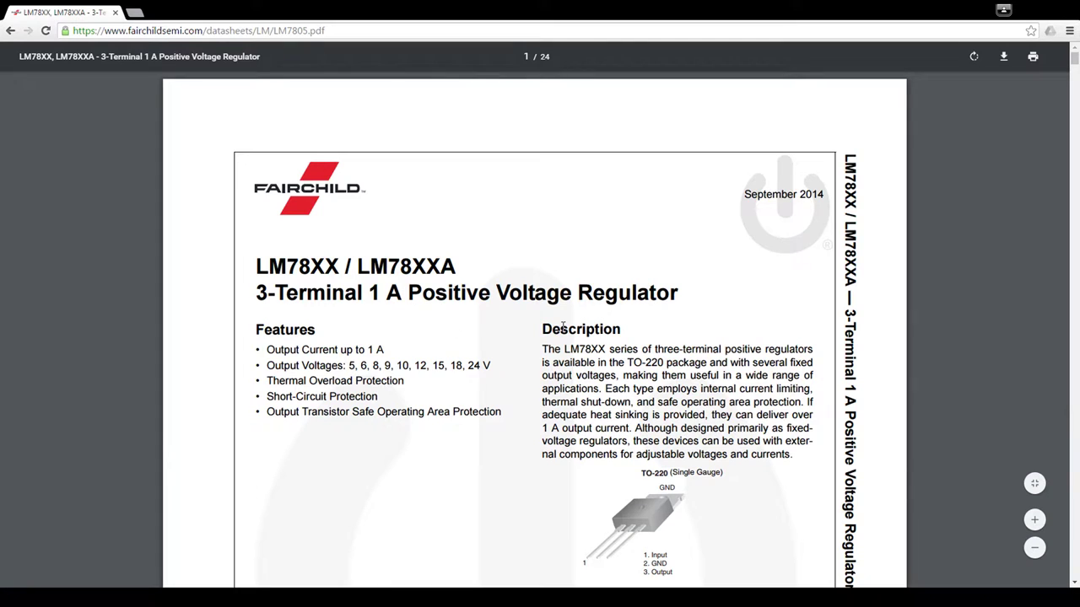
scroll(518, 300, down, 5)
scroll(518, 300, up, 3)
scroll(518, 299, down, 10)
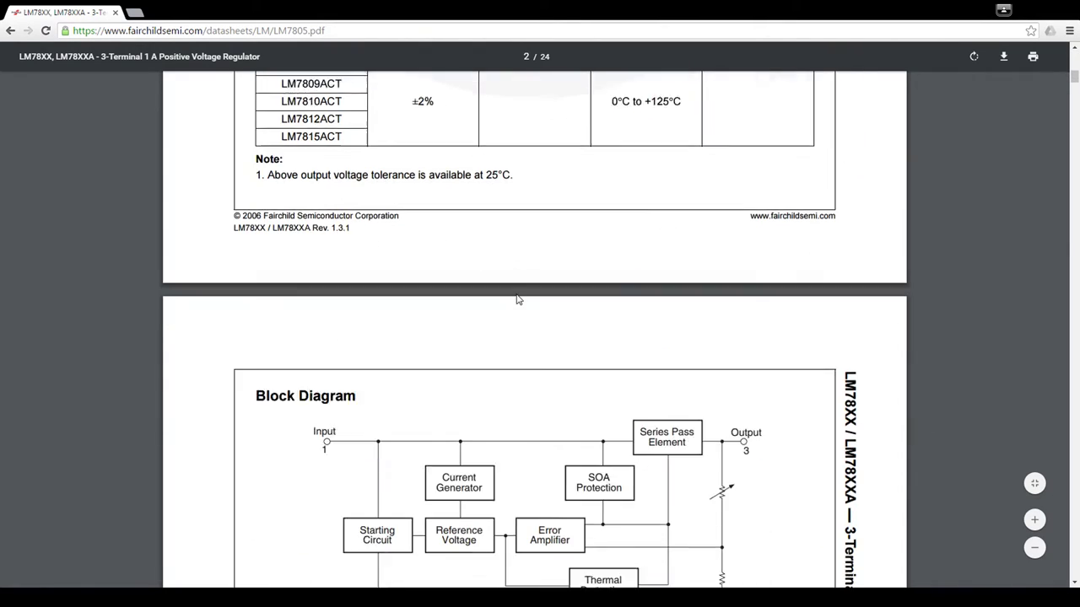
scroll(518, 300, down, 5)
scroll(518, 300, down, 4)
scroll(518, 299, down, 13)
scroll(518, 300, down, 20)
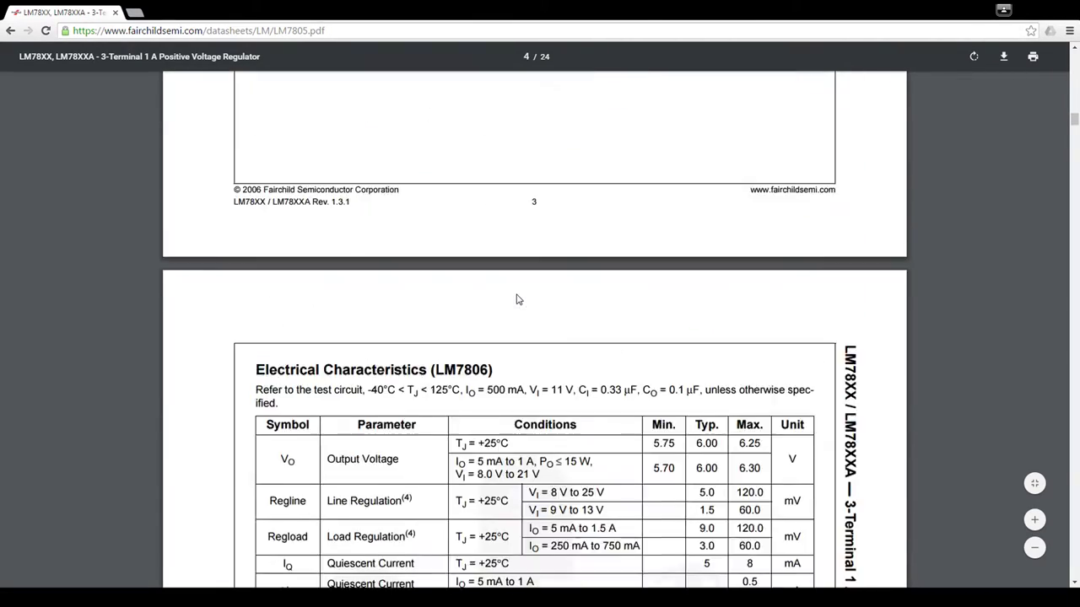
scroll(518, 300, down, 20)
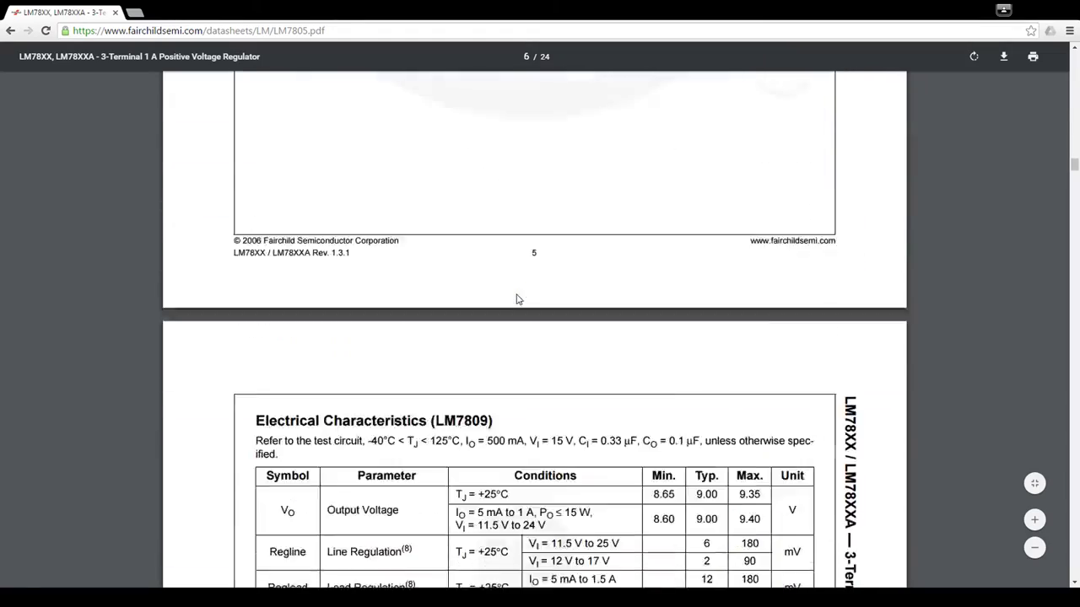
scroll(518, 299, down, 20)
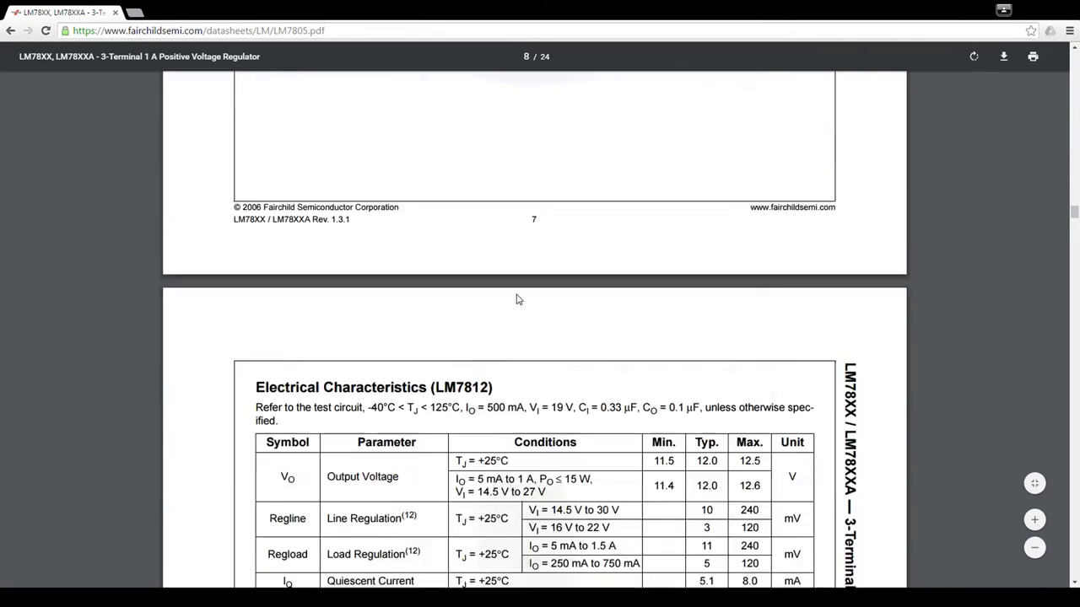
scroll(518, 299, down, 20)
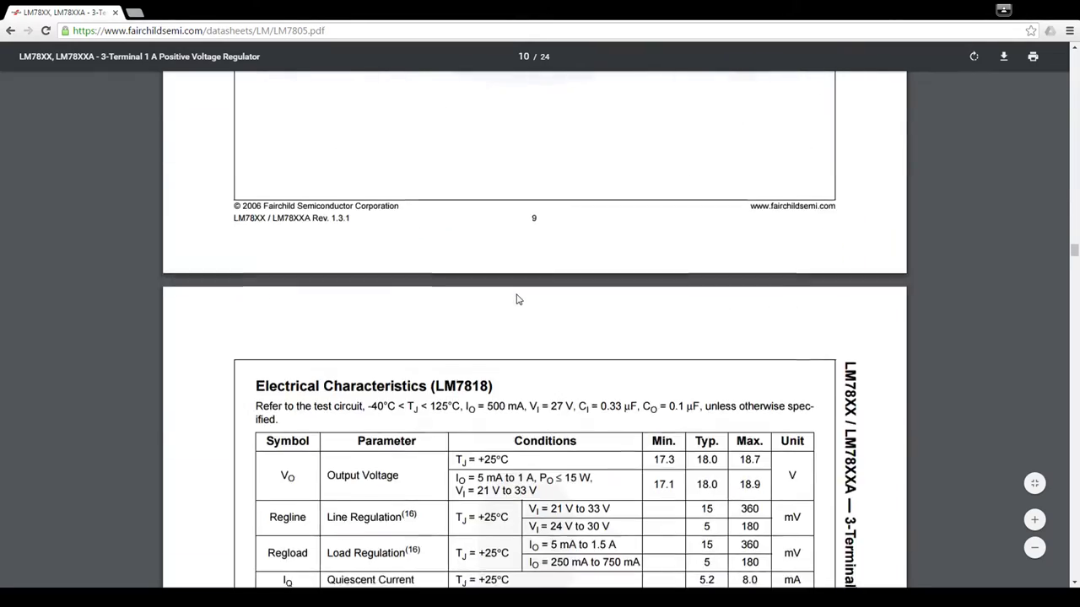
Examine the performance graphs and the Typical Applications circuits near the end of the LM78XX datasheet.
drag(1076, 266, 1075, 400)
scroll(788, 356, down, 20)
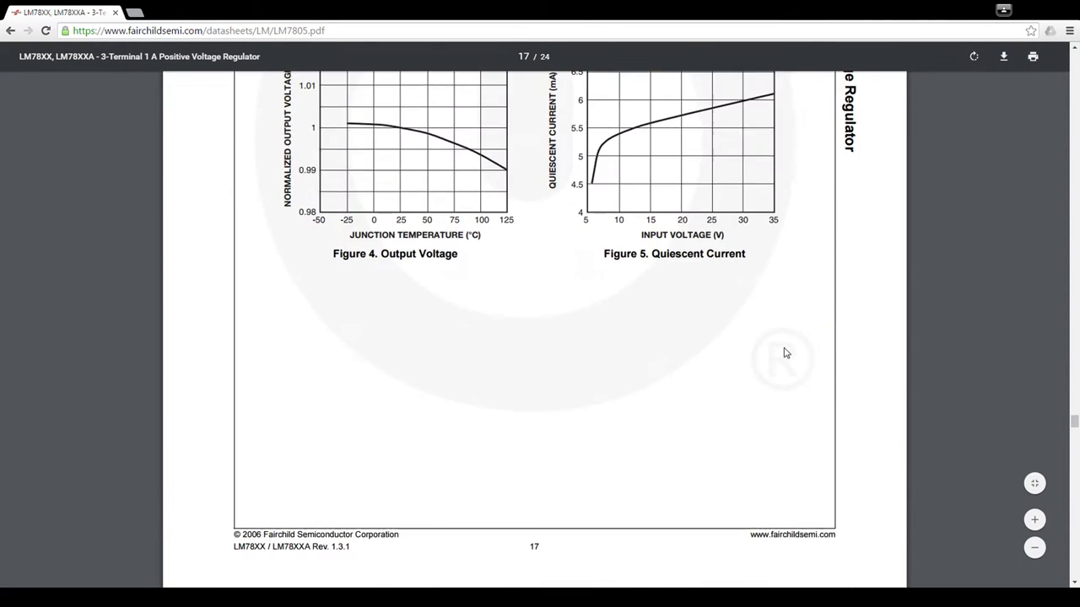
scroll(785, 353, down, 12)
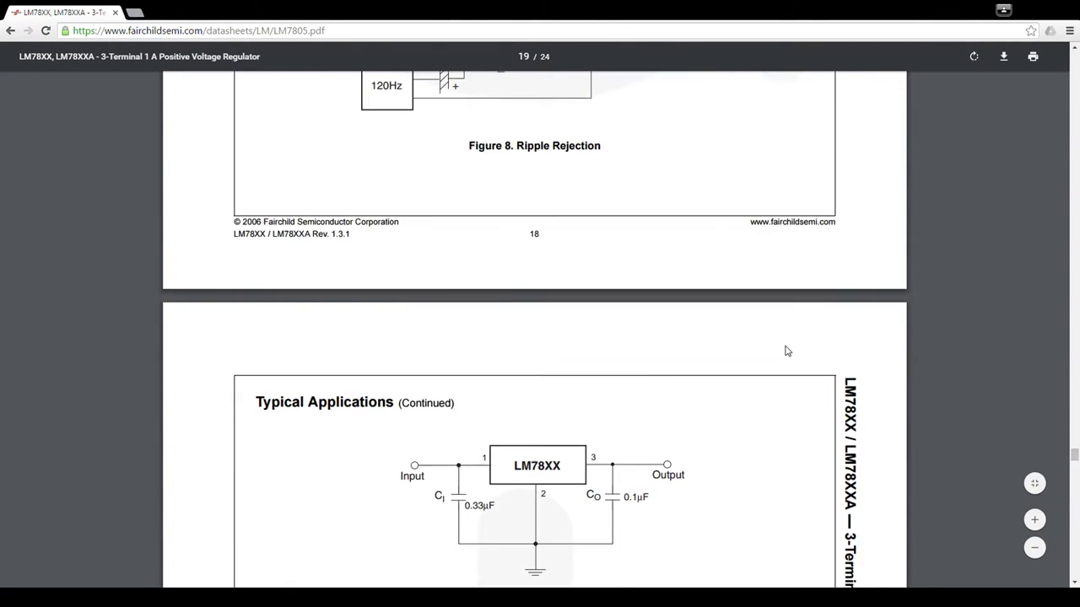
scroll(786, 351, up, 4)
scroll(785, 351, up, 4)
scroll(785, 351, down, 6)
scroll(786, 351, up, 4)
scroll(786, 351, up, 7)
scroll(787, 351, up, 5)
scroll(770, 352, up, 3)
scroll(772, 358, down, 11)
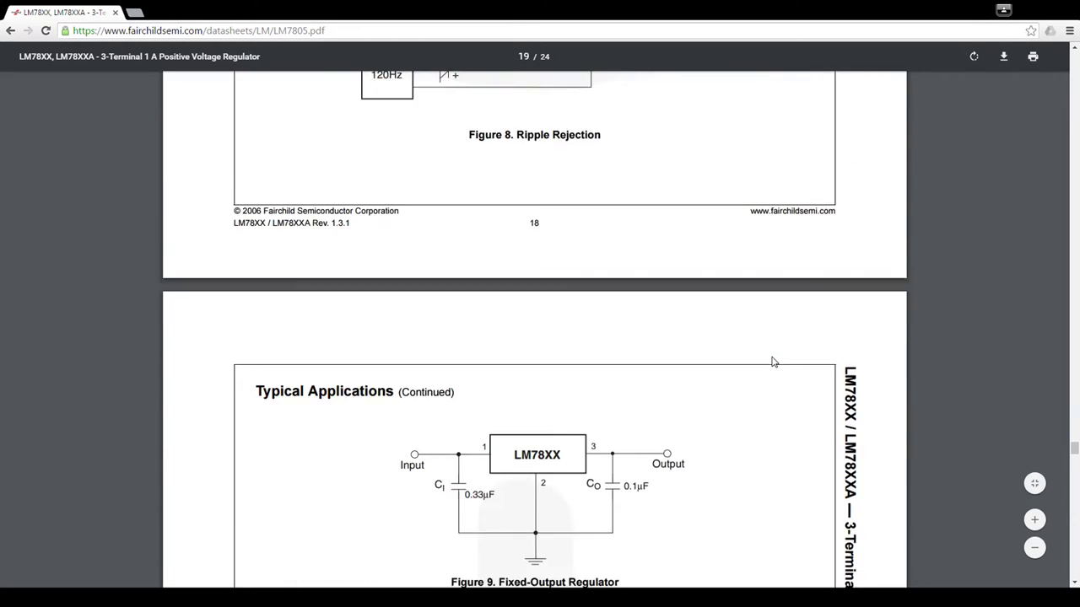
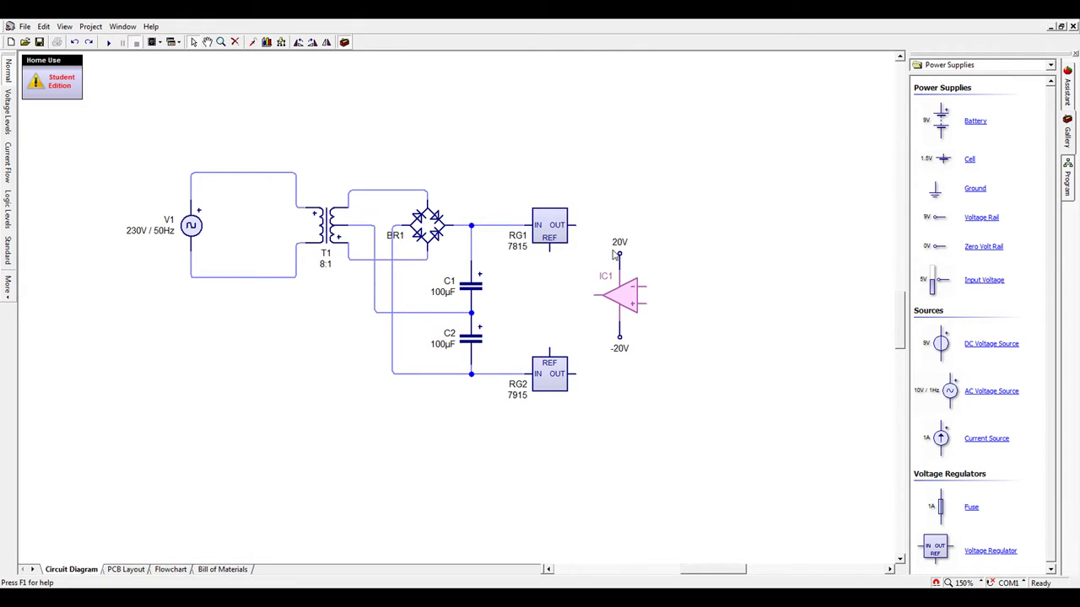
drag(597, 201, 716, 399)
drag(620, 303, 734, 303)
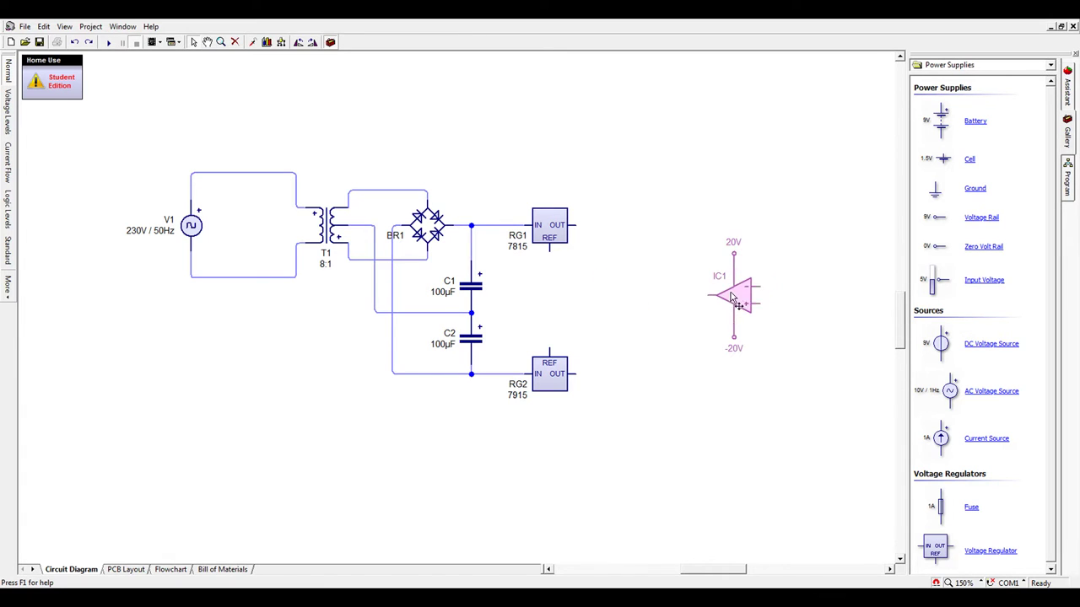
click(793, 256)
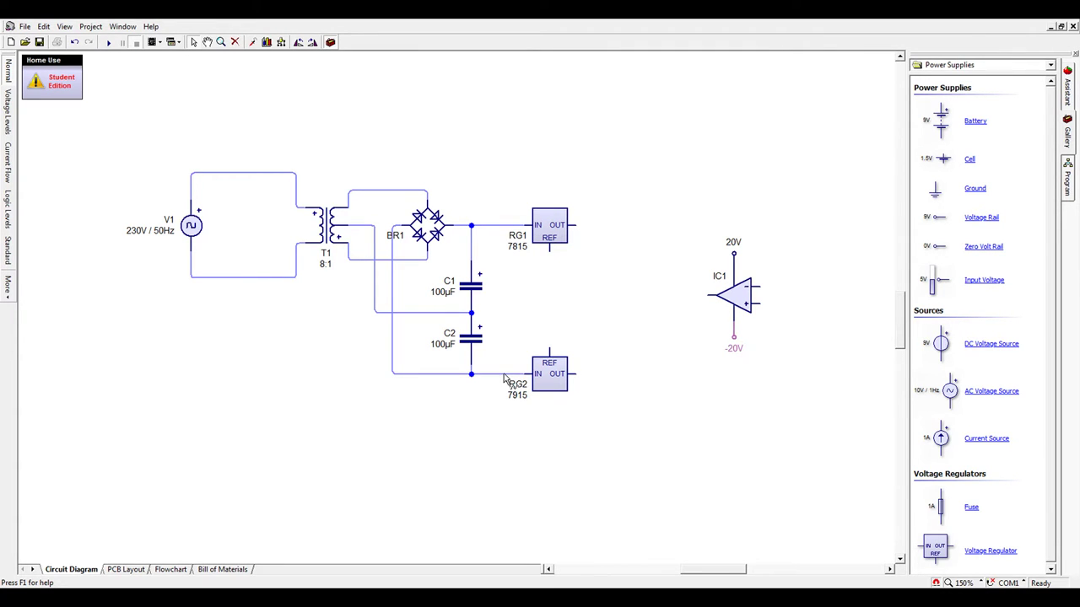
drag(684, 231, 821, 390)
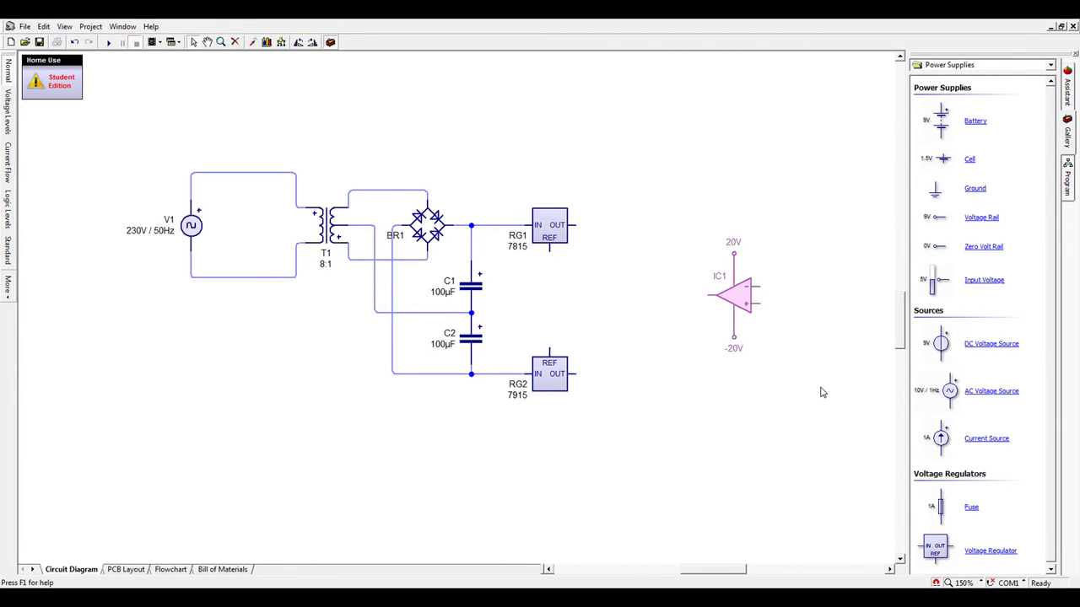
drag(740, 297, 630, 308)
click(731, 241)
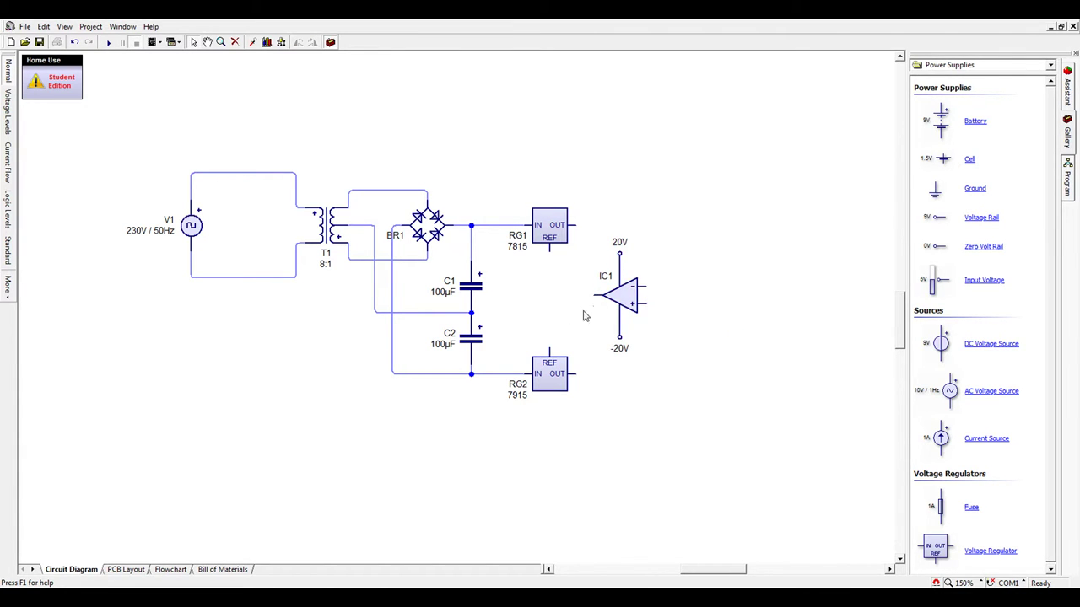
Move op-amp IC1 together with its 20V and -20V rails slightly upward between the two regulators.
drag(574, 205, 708, 393)
drag(625, 295, 624, 287)
click(700, 273)
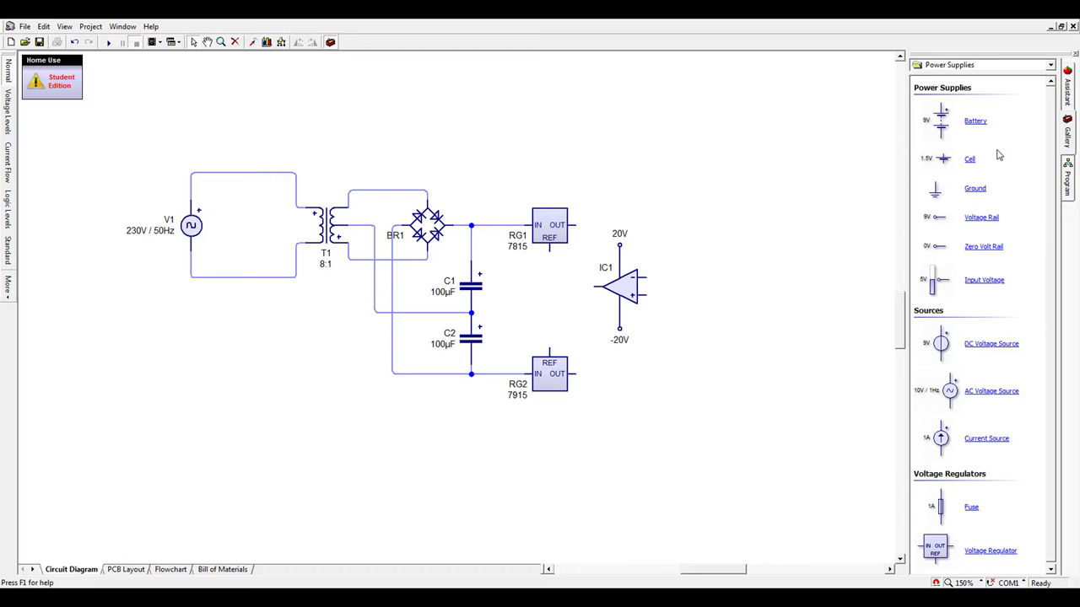
Add a potentiometer beside IC1's inputs and rotate it upright with its wiper facing the op-amp.
scroll(1006, 178, down, 5)
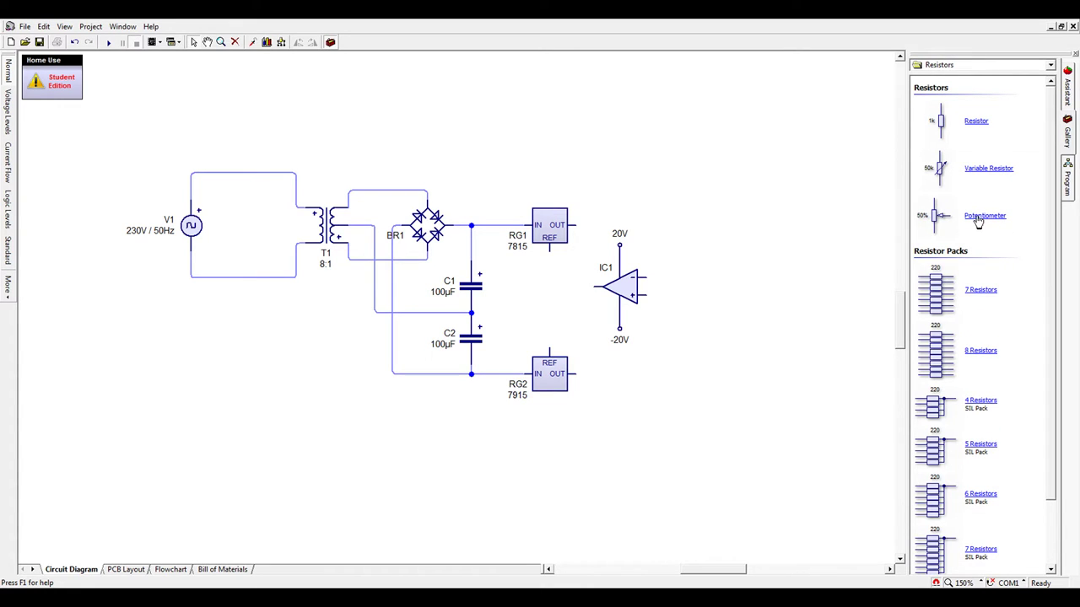
drag(978, 221, 717, 260)
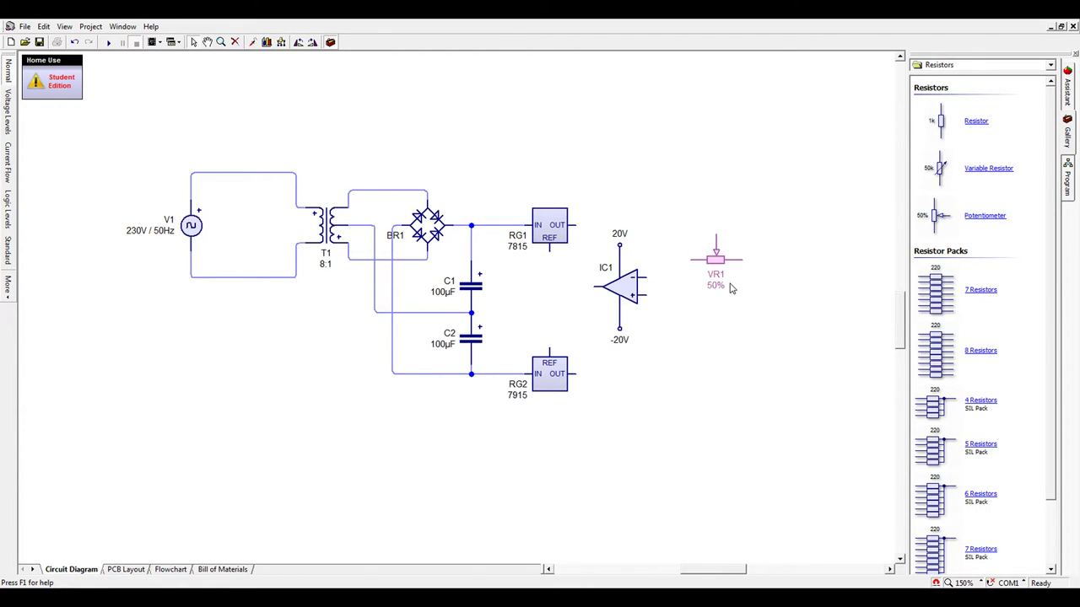
key(ctrl+r)
click(723, 312)
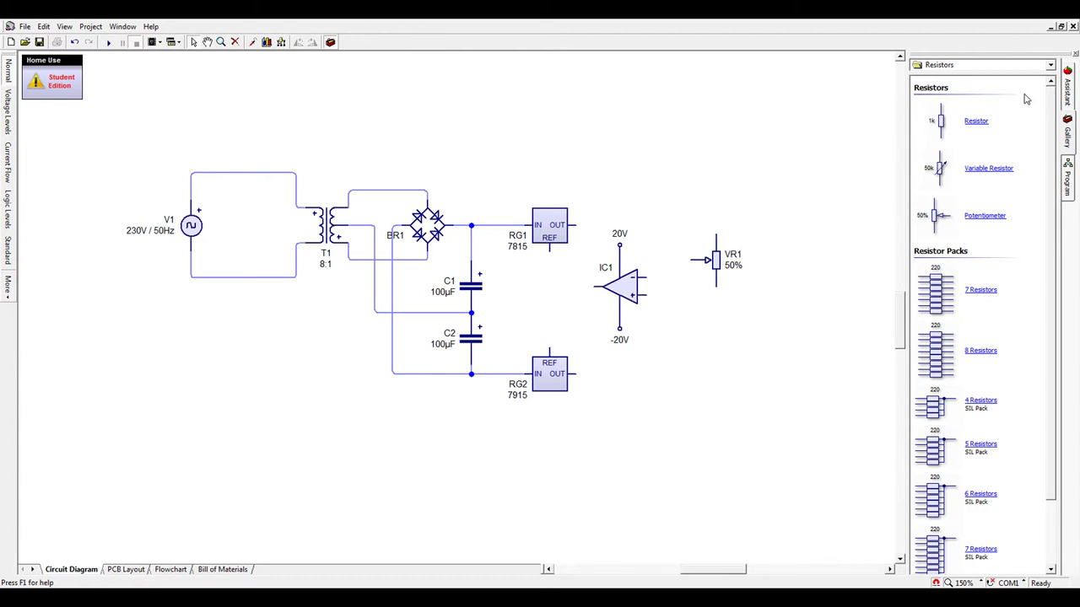
Add a ground to the transformer's centre-tap line and another ground beneath potentiometer VR1.
scroll(1026, 94, up, 1)
drag(949, 192, 376, 334)
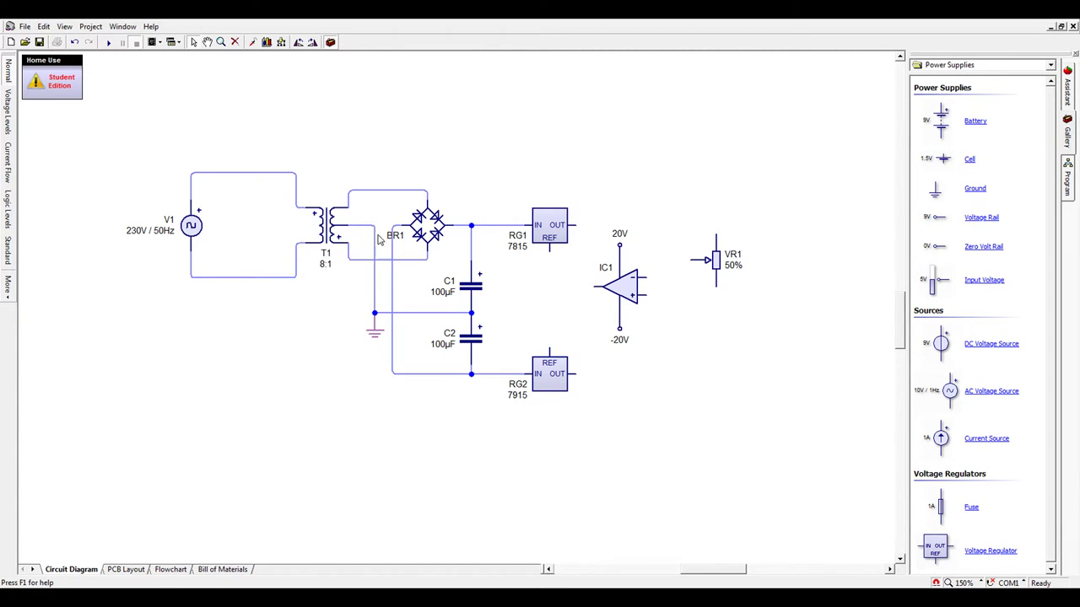
key(ctrl+v)
click(715, 313)
Move VR1 and its ground down so the wiper lines up with IC1's upper input, keeping VR1's lower end grounded.
drag(680, 206, 756, 357)
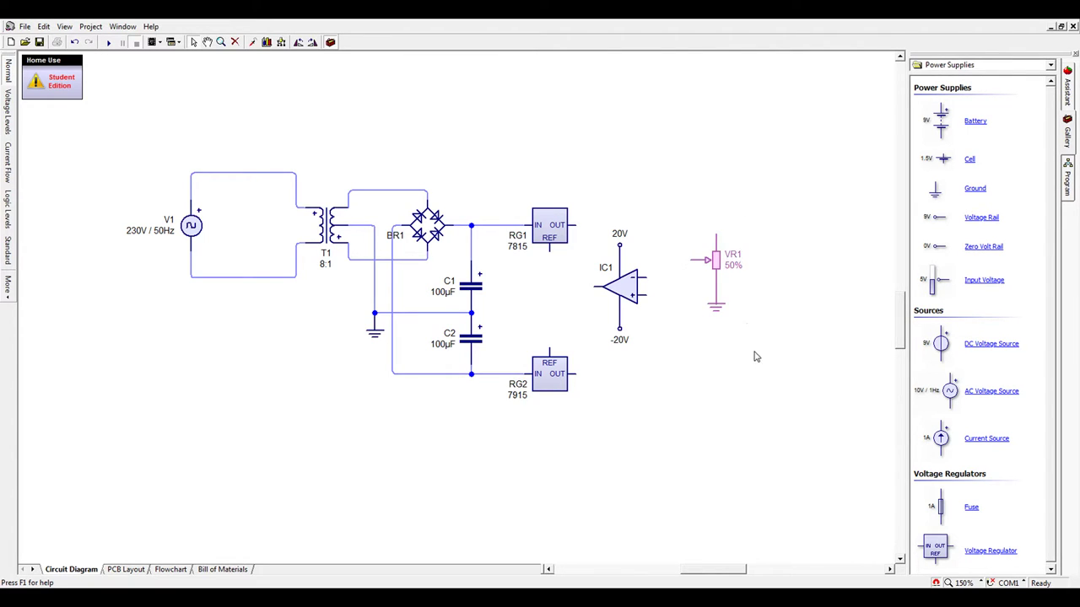
mouse_move(721, 266)
mouse_down()
mouse_move(719, 278)
mouse_move(714, 253)
mouse_move(714, 266)
mouse_up()
drag(672, 206, 764, 390)
drag(725, 268, 722, 287)
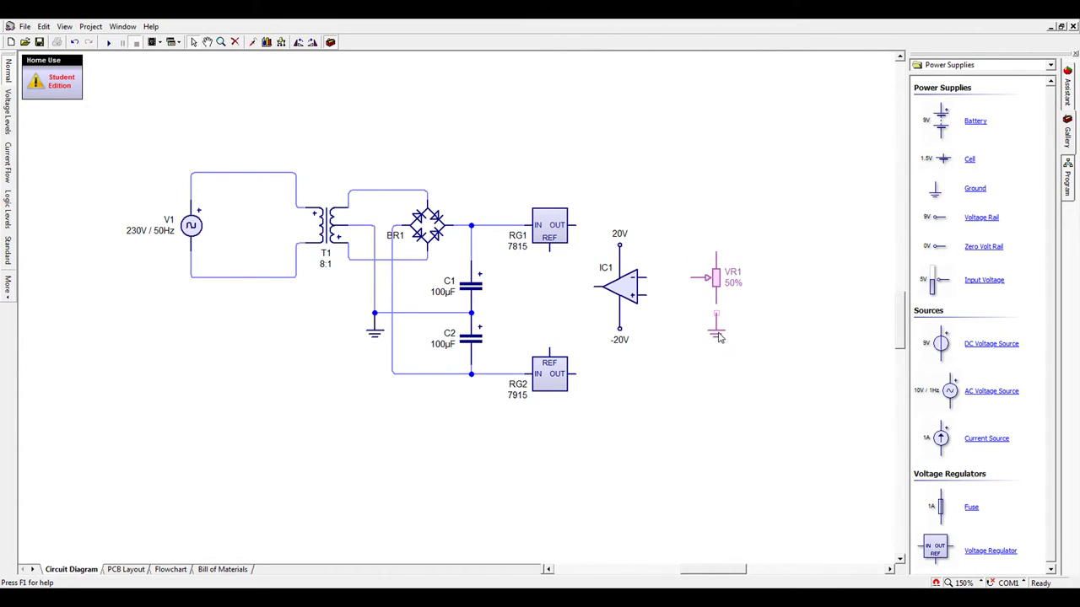
click(752, 316)
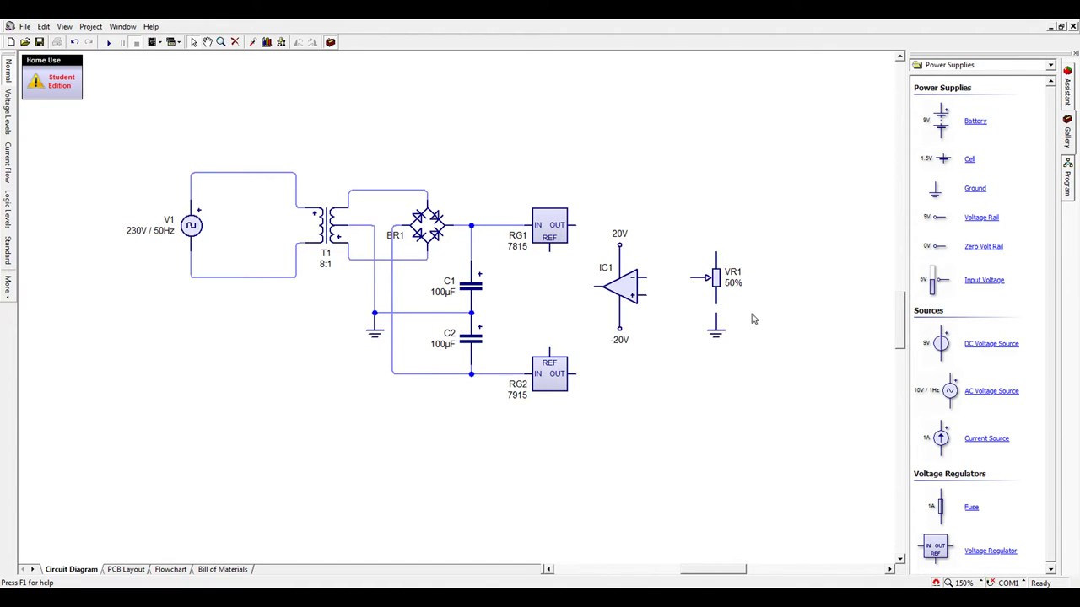
mouse_move(720, 341)
mouse_down()
mouse_move(719, 321)
mouse_move(721, 341)
mouse_move(721, 329)
mouse_up()
Wire VR1's upper end to RG1's output and flip IC1 so its non-inverting input is uppermost.
drag(689, 279, 644, 277)
drag(716, 252, 577, 226)
click(635, 289)
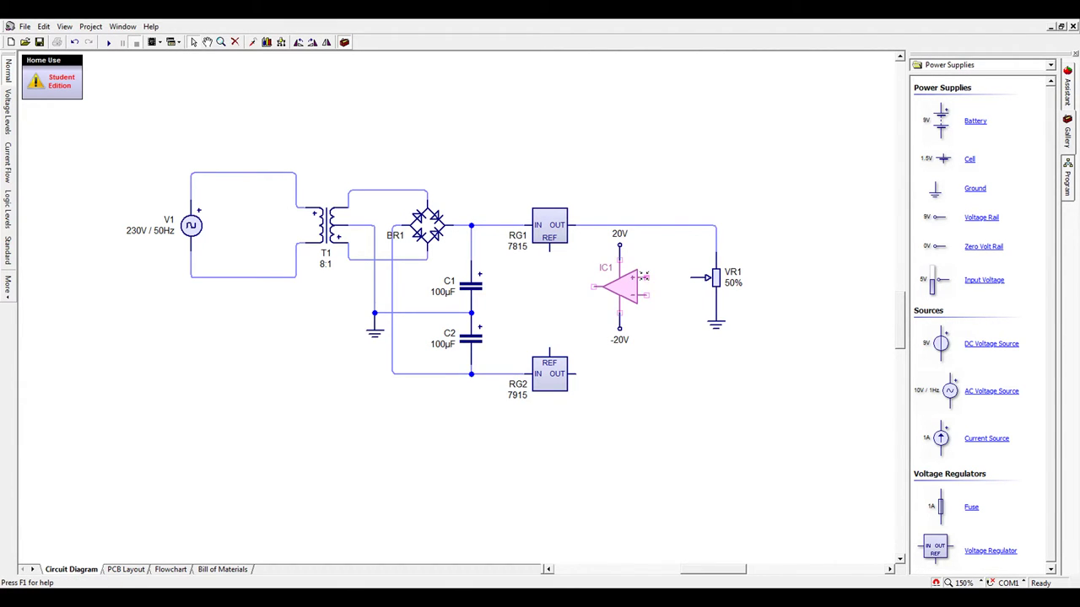
Wire IC1 as a voltage follower from VR1's wiper to RG1's REF pin, with its output fed back to the inverting input.
drag(649, 277, 689, 277)
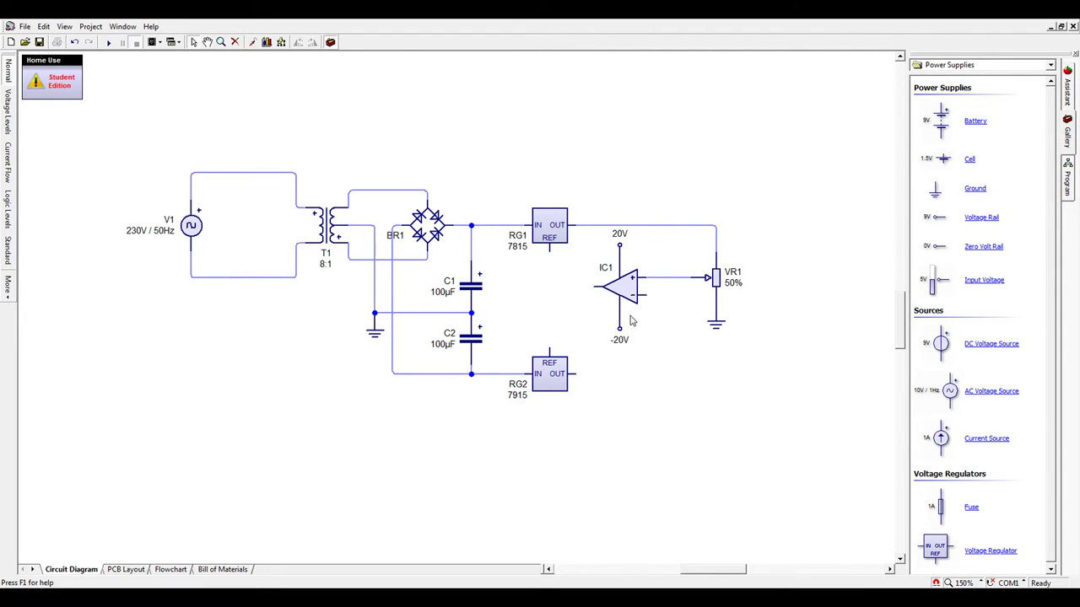
mouse_move(647, 297)
mouse_down()
mouse_move(651, 365)
mouse_move(596, 327)
mouse_move(644, 361)
mouse_move(604, 349)
mouse_move(592, 288)
mouse_up()
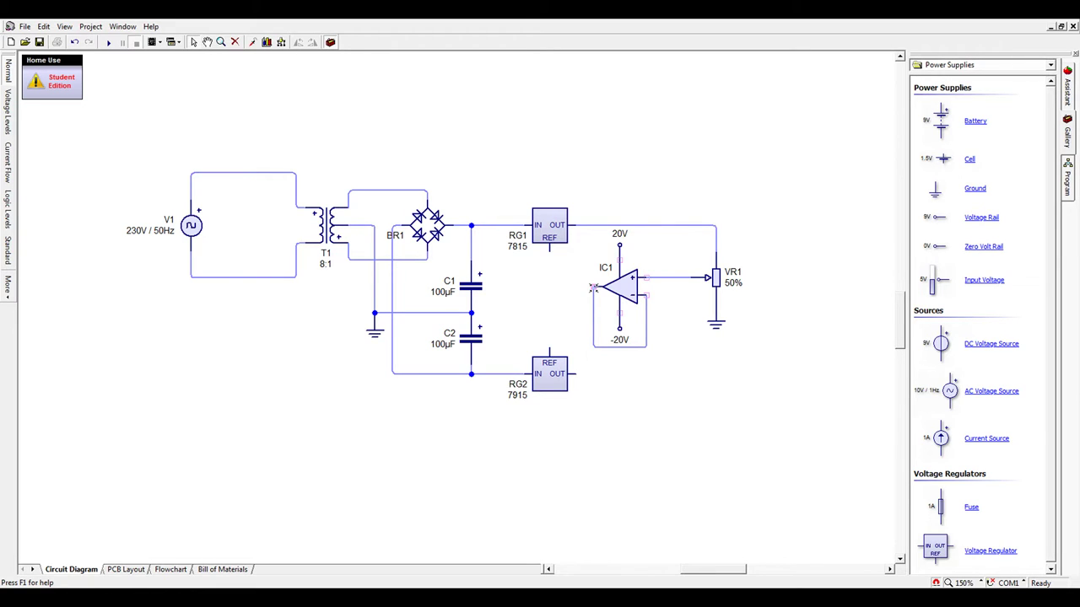
drag(593, 288, 553, 251)
Duplicate the op-amp follower with its potentiometer, ground and wiring, and place the copy beside regulator RG2.
drag(583, 238, 742, 367)
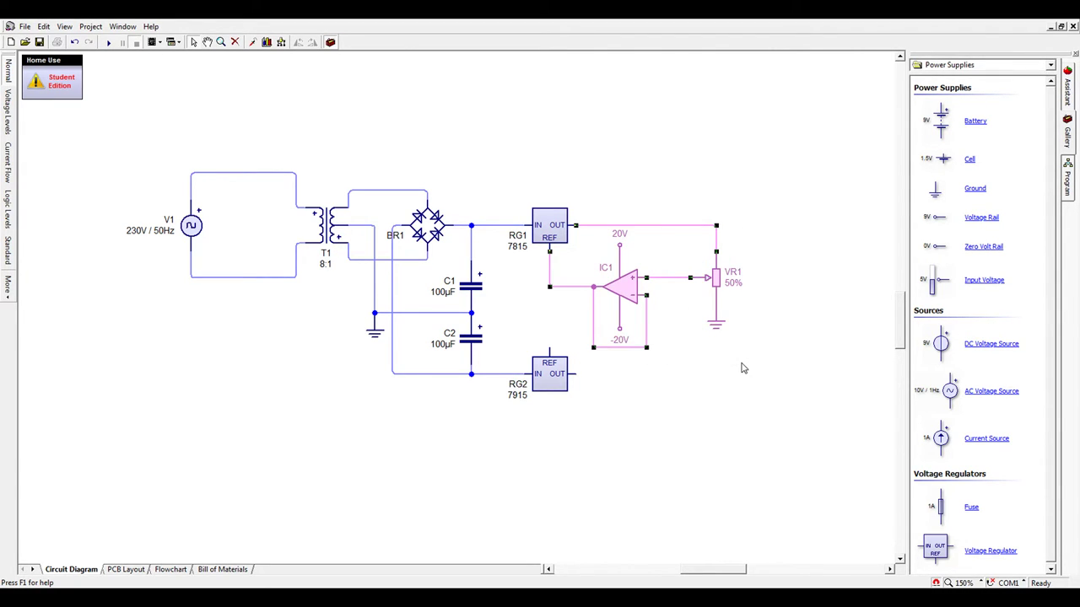
key(ctrl+c)
key(ctrl+v)
click(746, 378)
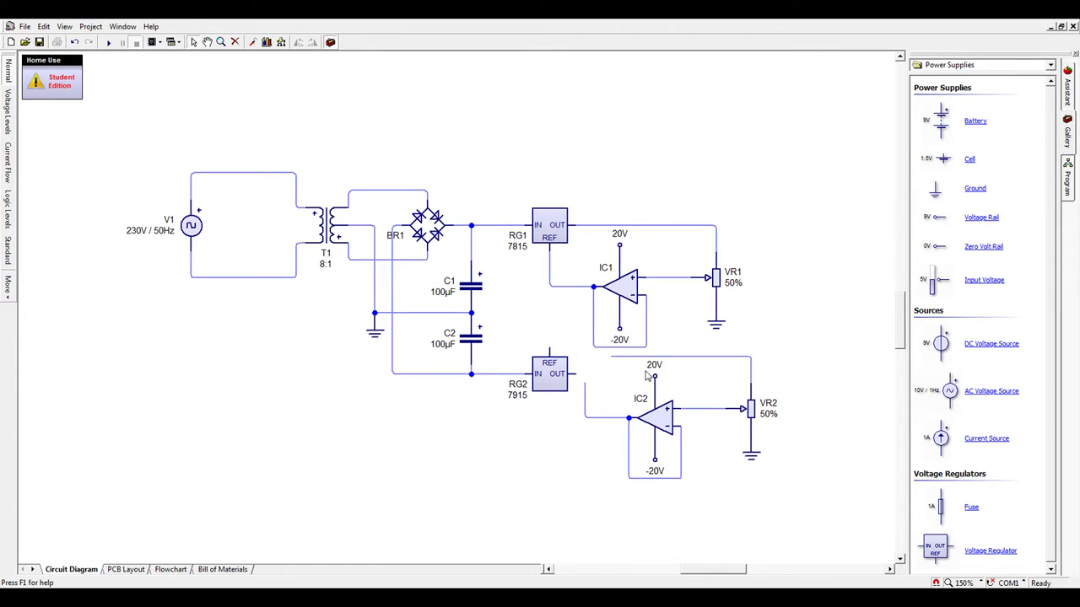
Wire RG2's output to VR2's upper end and its REF pin to IC2's output.
click(622, 358)
key(Delete)
drag(575, 374, 750, 385)
mouse_move(552, 348)
mouse_down()
mouse_move(555, 321)
mouse_move(590, 329)
mouse_move(584, 384)
mouse_up()
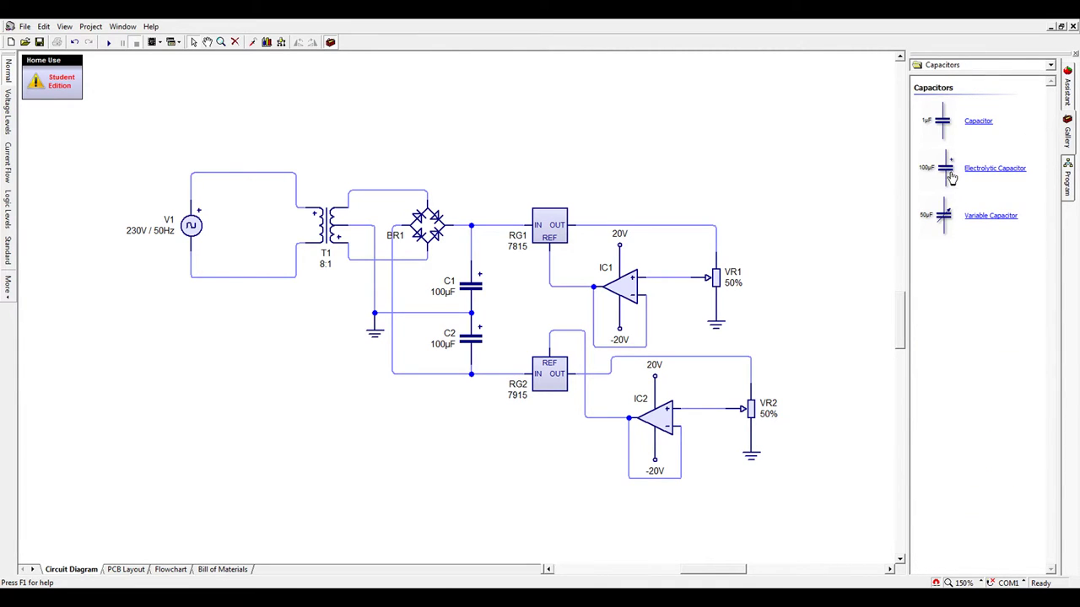
Place a 100 µF electrolytic capacitor next to VR1 and a copy of it next to VR2.
drag(948, 171, 785, 253)
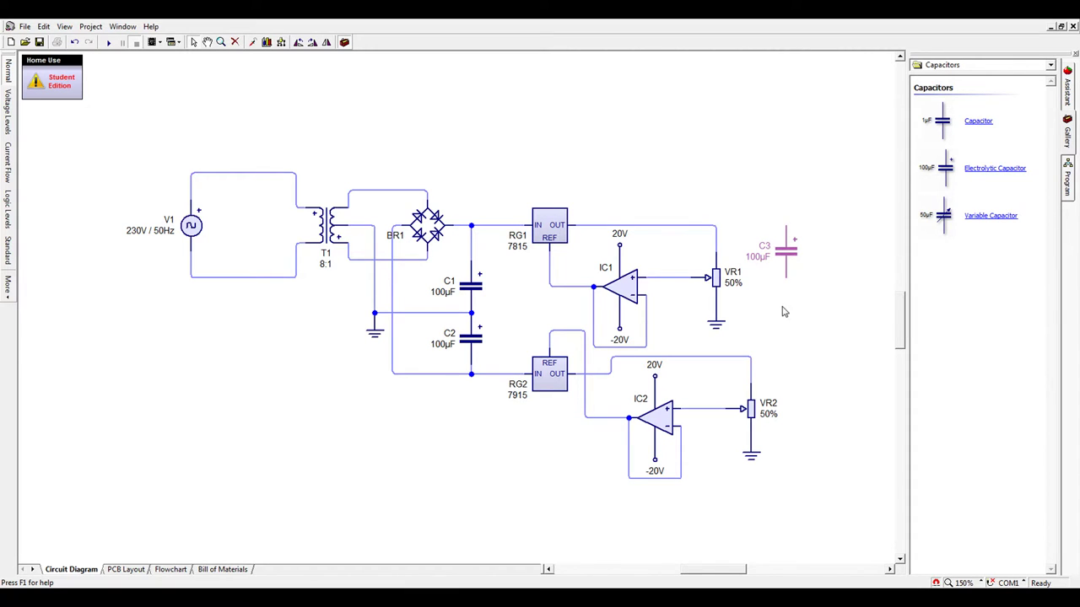
key(ctrl+c)
key(ctrl+v)
click(776, 422)
Ground the lower end of capacitor C4 and connect its upper end to RG2's output line.
click(763, 446)
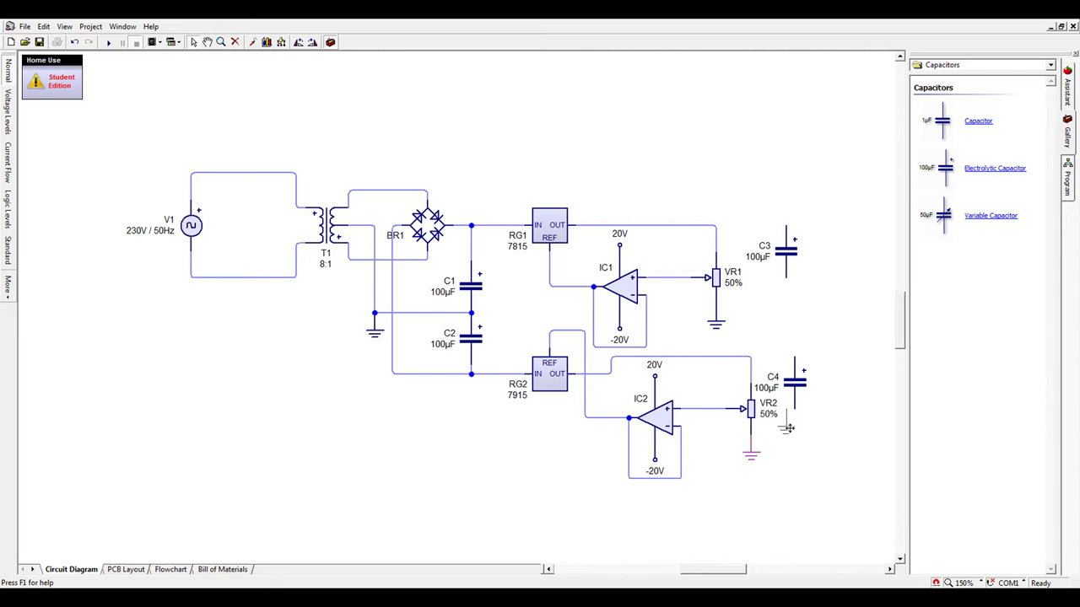
key(ctrl+c)
key(ctrl+v)
click(799, 432)
click(771, 274)
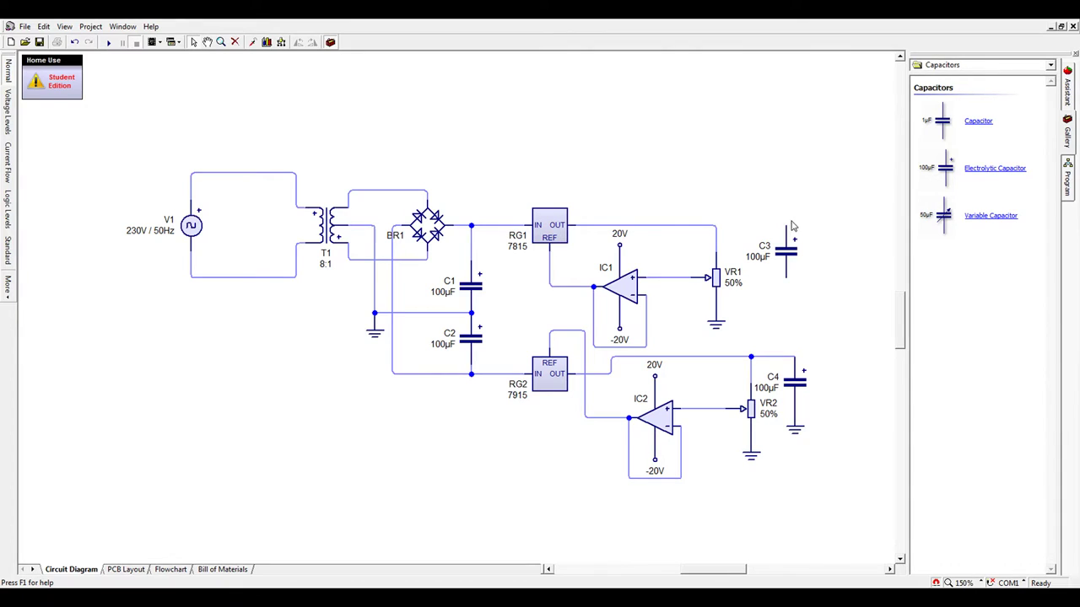
Wire capacitor C3's upper end to RG1's output line and place a ground at its lower end.
drag(784, 226, 716, 226)
key(ctrl+v)
click(789, 309)
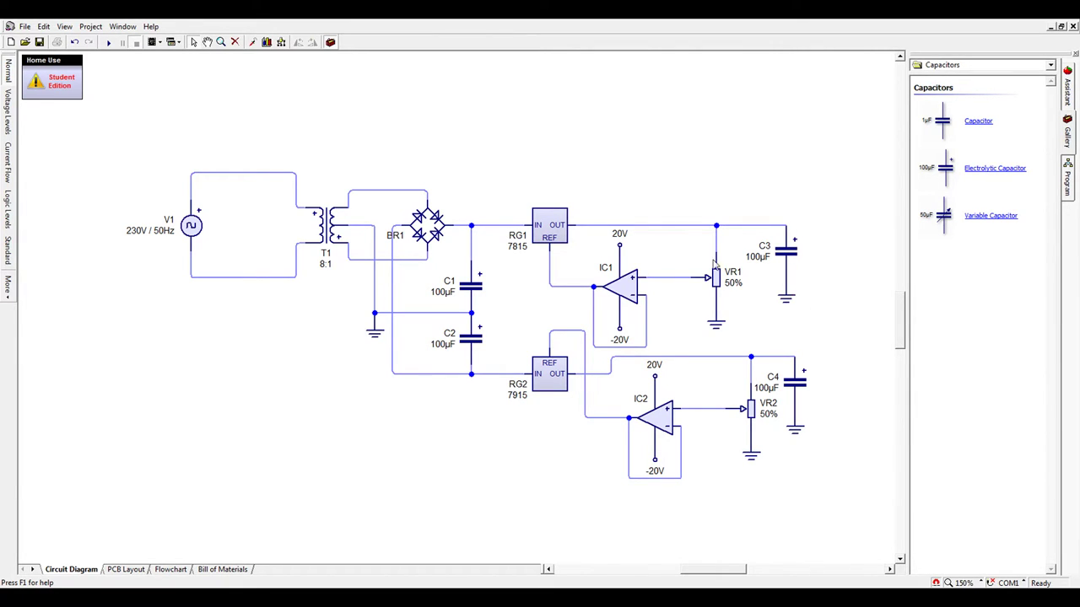
Simulate the circuit with the op-amp-controlled regulators, stop the simulation, and start it again.
click(110, 46)
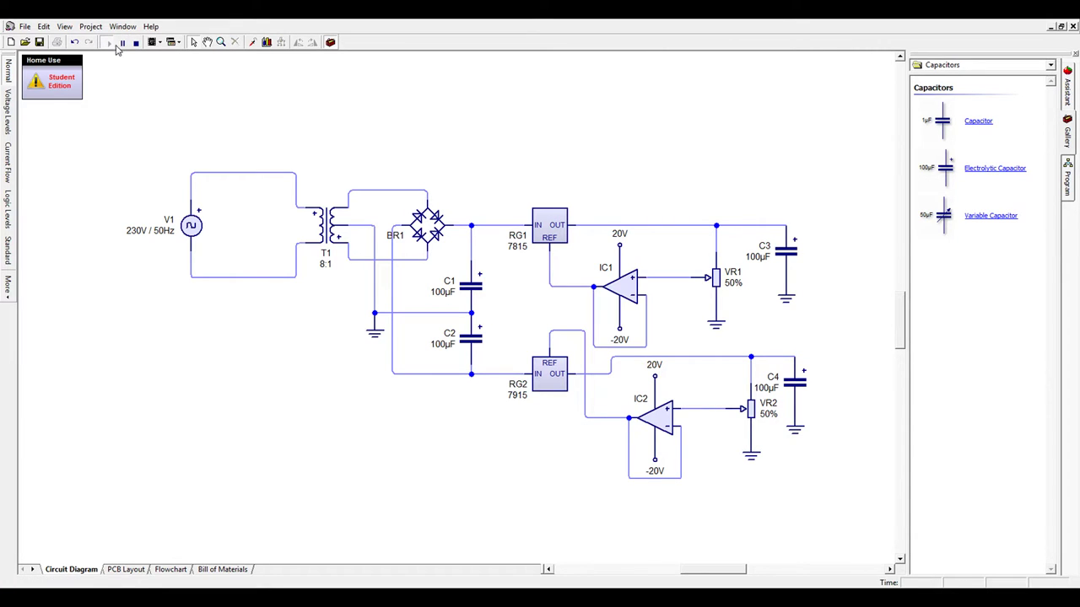
key(Escape)
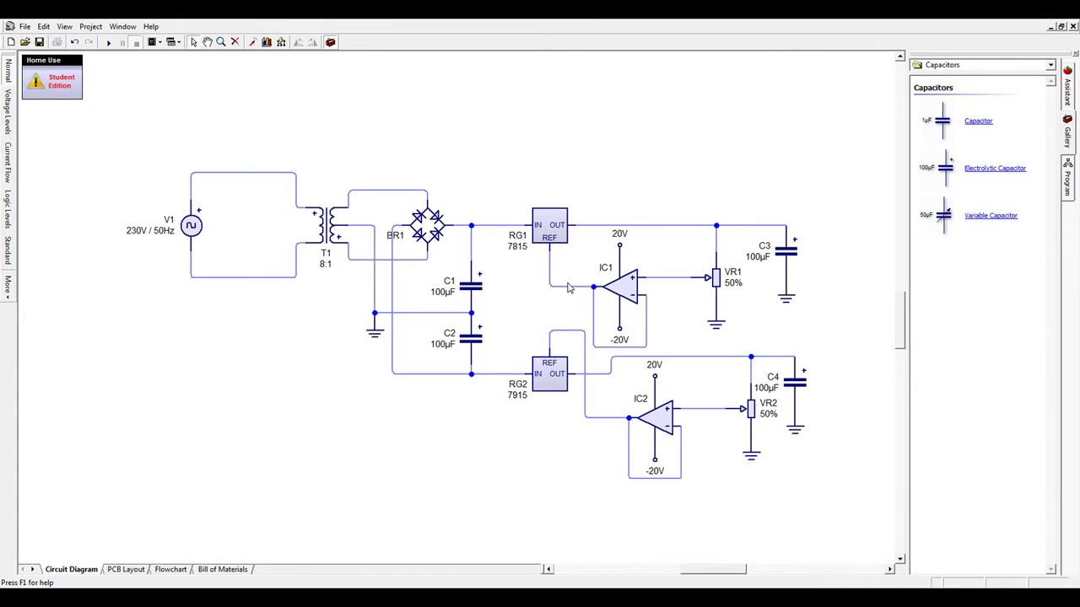
click(108, 41)
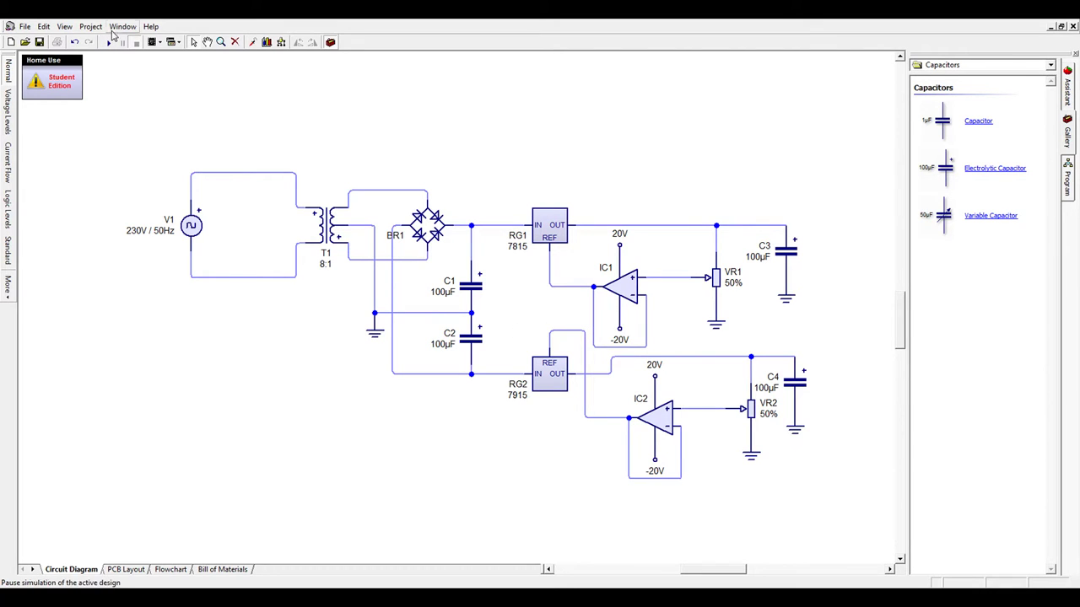
Try simulating the positive rail alone with RG2, IC2, VR2 and C4 deleted, and undo the deletions.
click(136, 41)
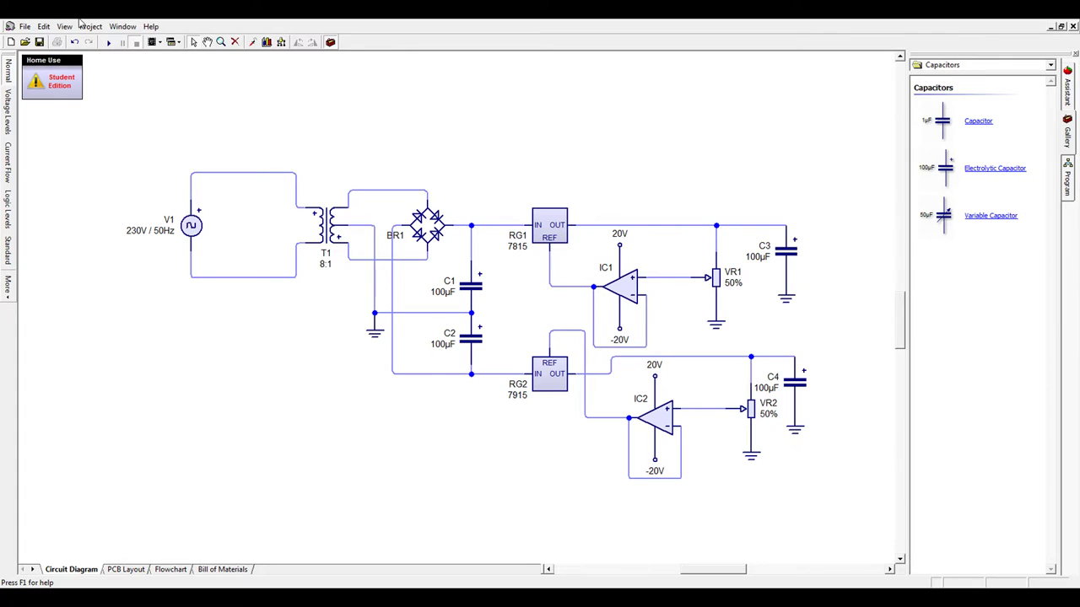
click(108, 42)
drag(496, 322, 581, 455)
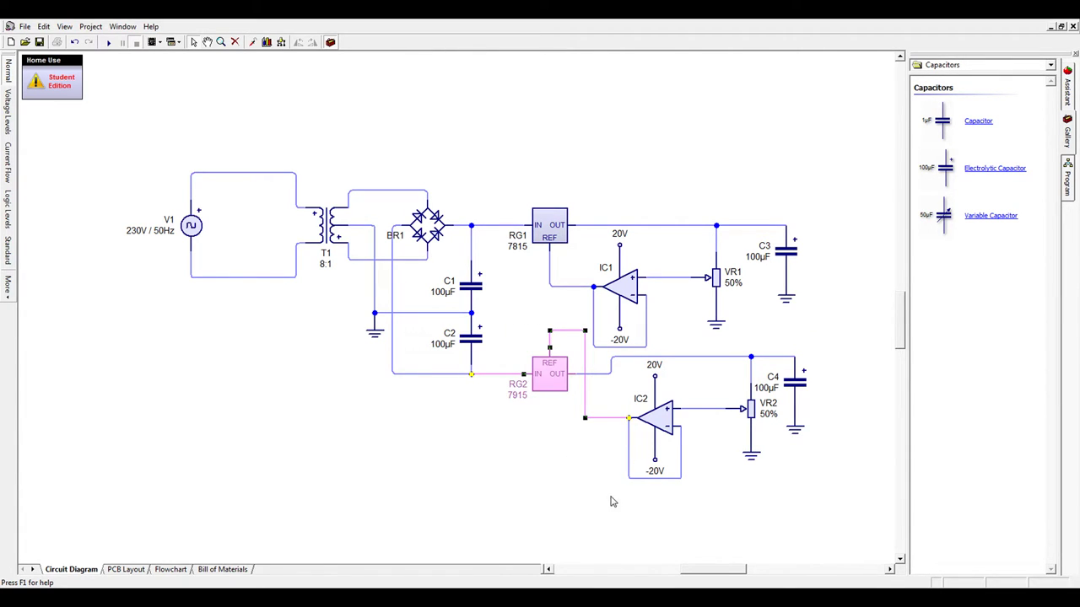
key(Delete)
drag(601, 501, 833, 358)
key(Delete)
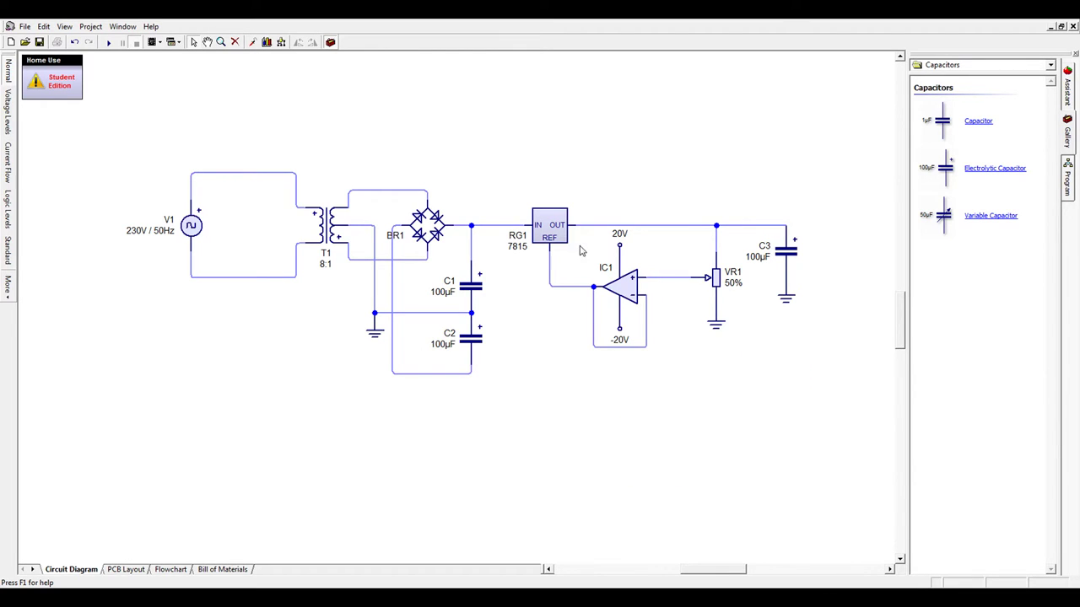
click(108, 43)
key(ctrl+v)
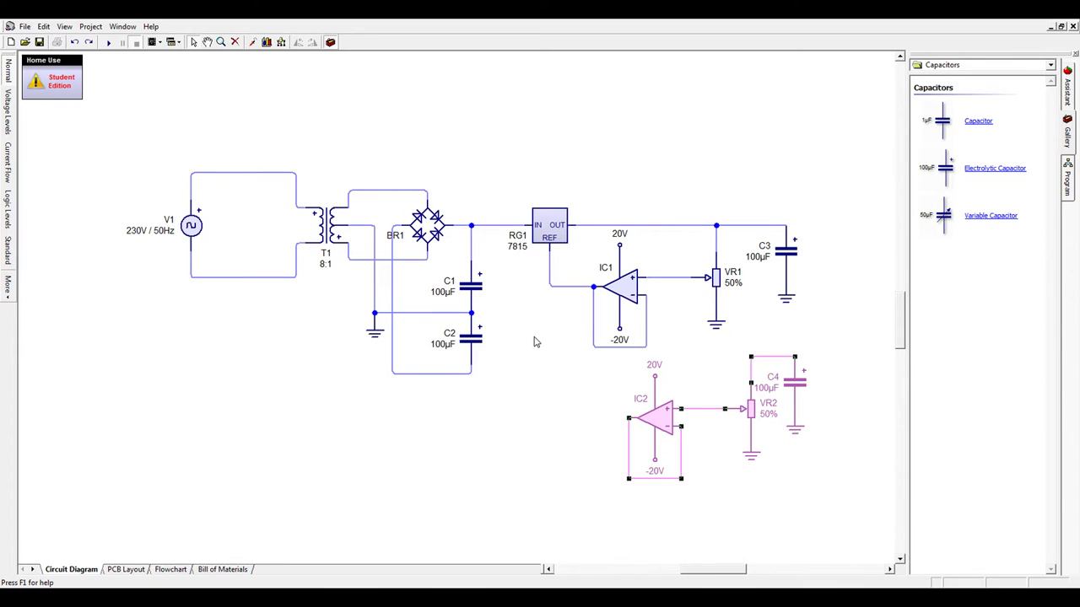
click(507, 475)
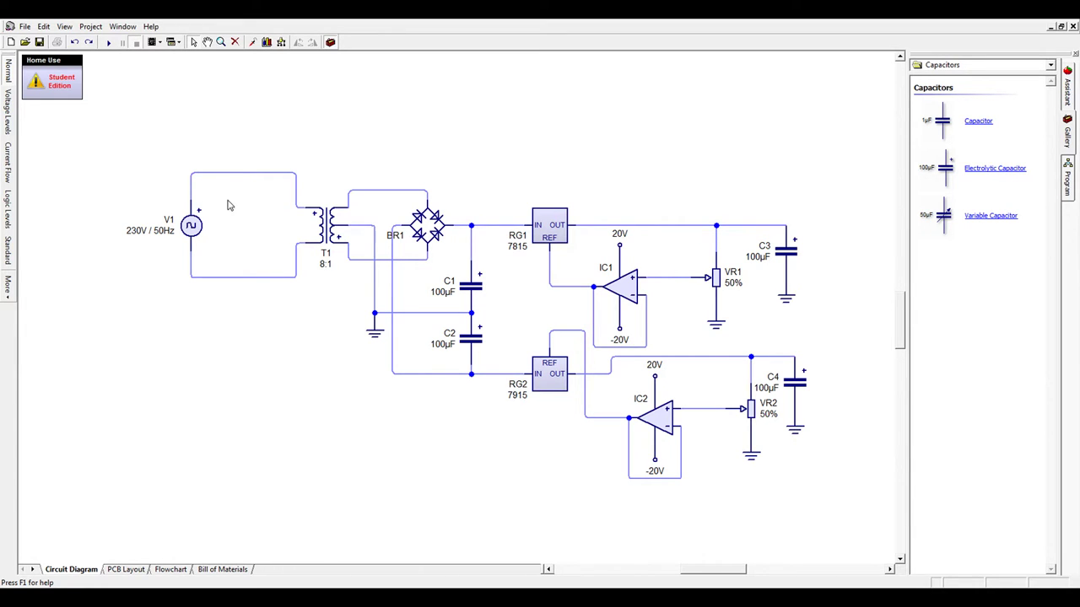
click(325, 228)
click(304, 228)
drag(382, 338, 382, 319)
click(471, 312)
Reverse the polarity of capacitor C4 so its positive end faces ground, keeping its other end on RG2's output line.
click(795, 379)
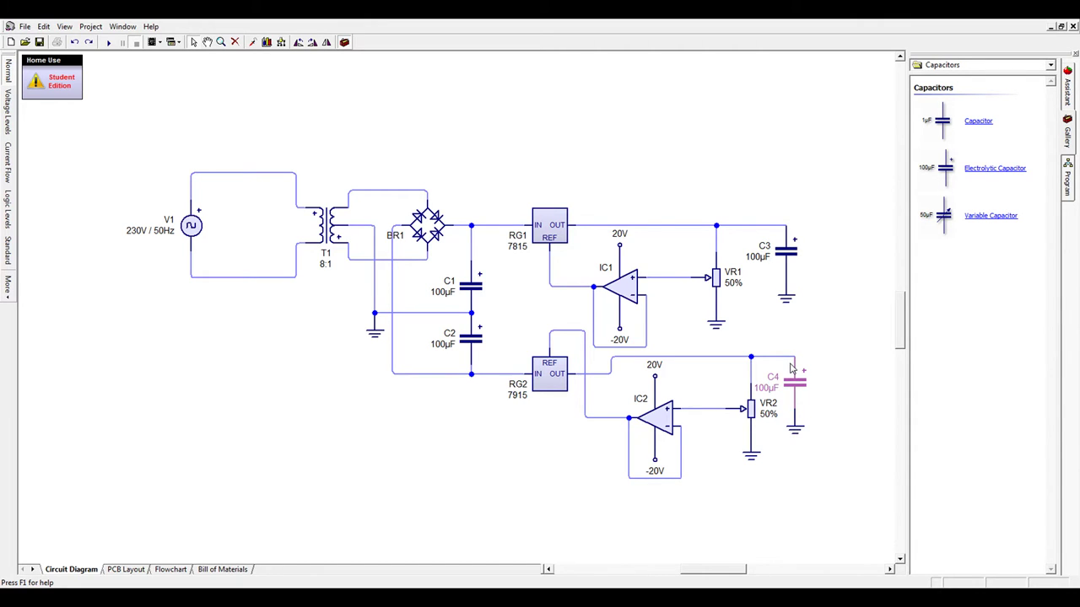
key(ctrl+r)
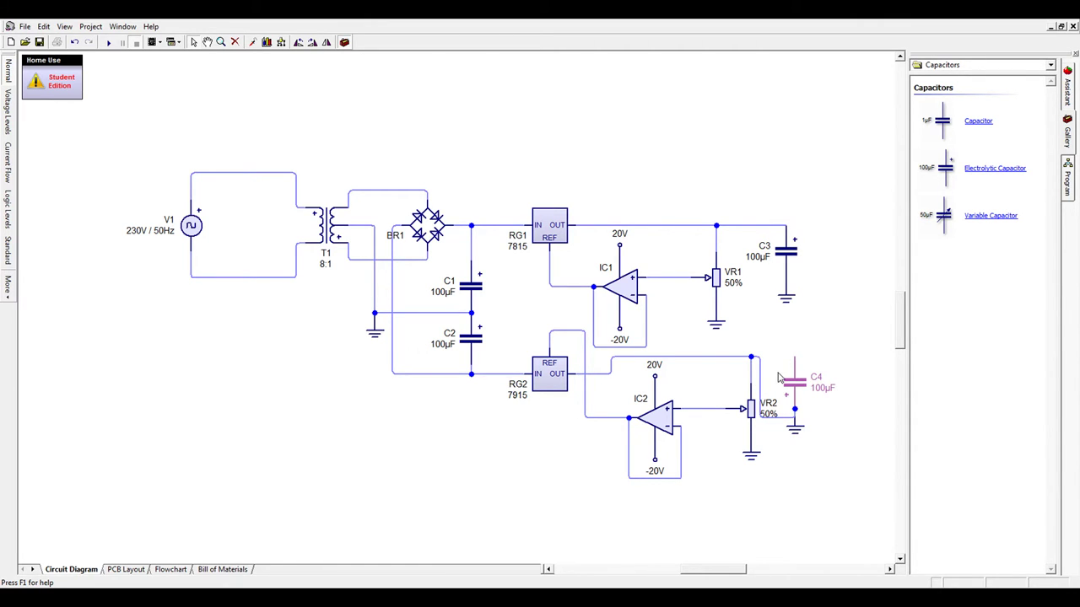
click(762, 368)
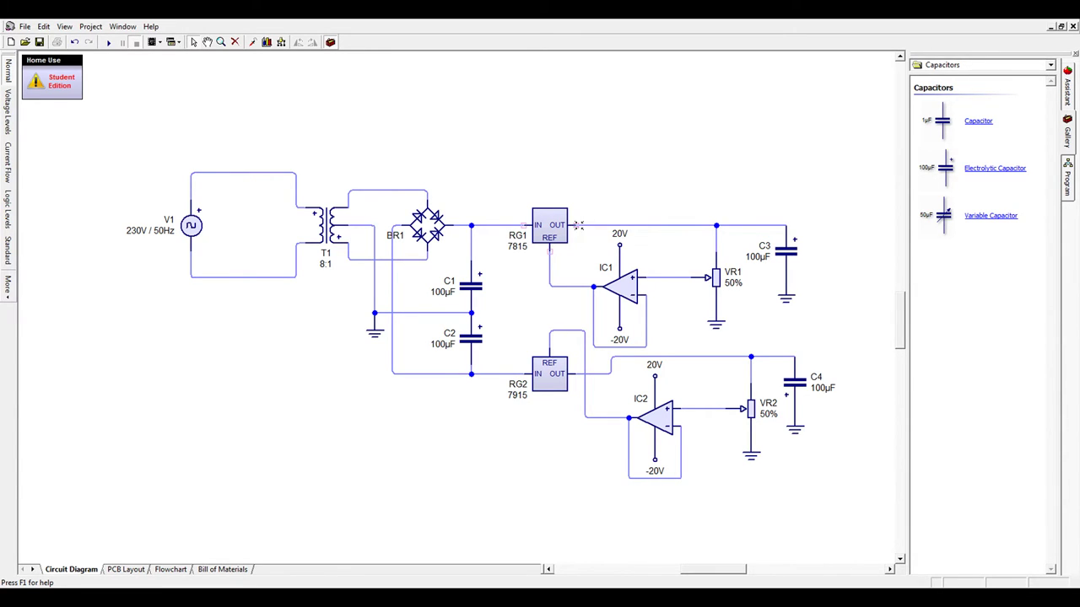
click(721, 288)
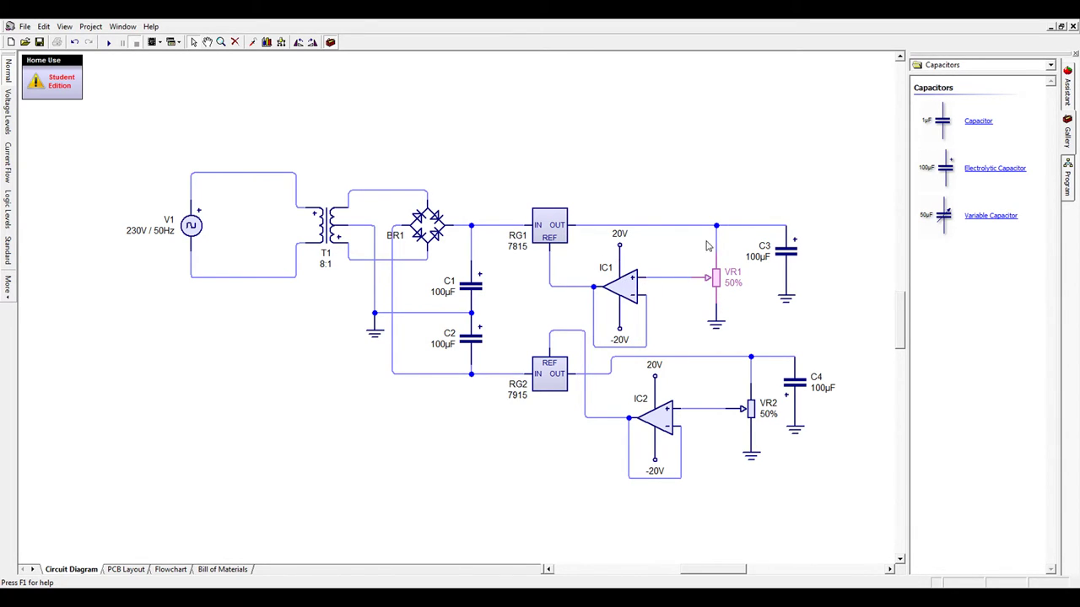
click(741, 251)
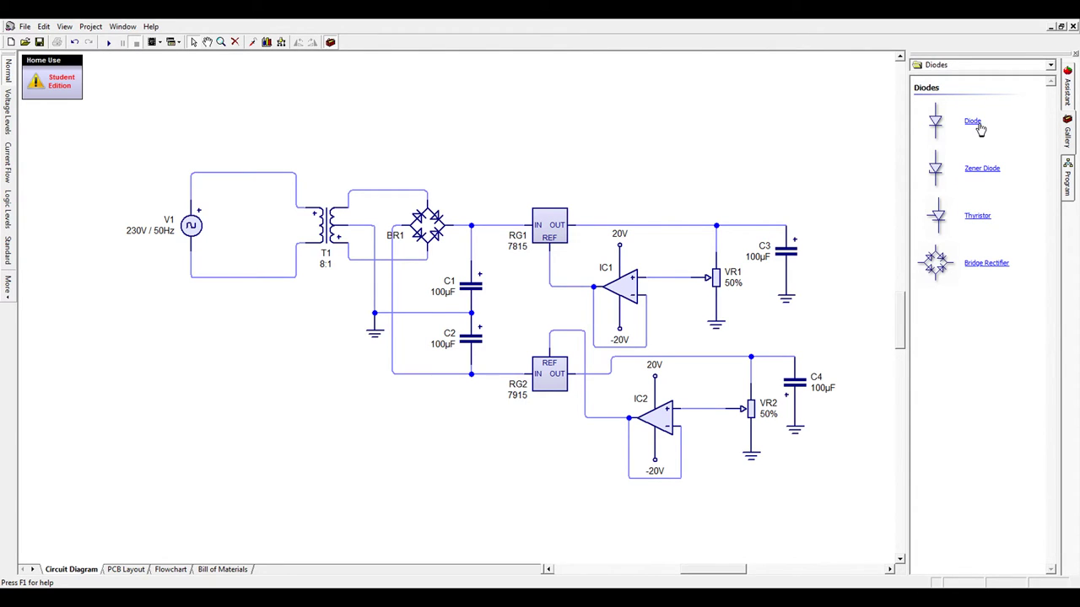
Place a 1N4001 diode beside C3, turn it so its cathode points up, and wire it in parallel with C3.
drag(976, 123, 846, 264)
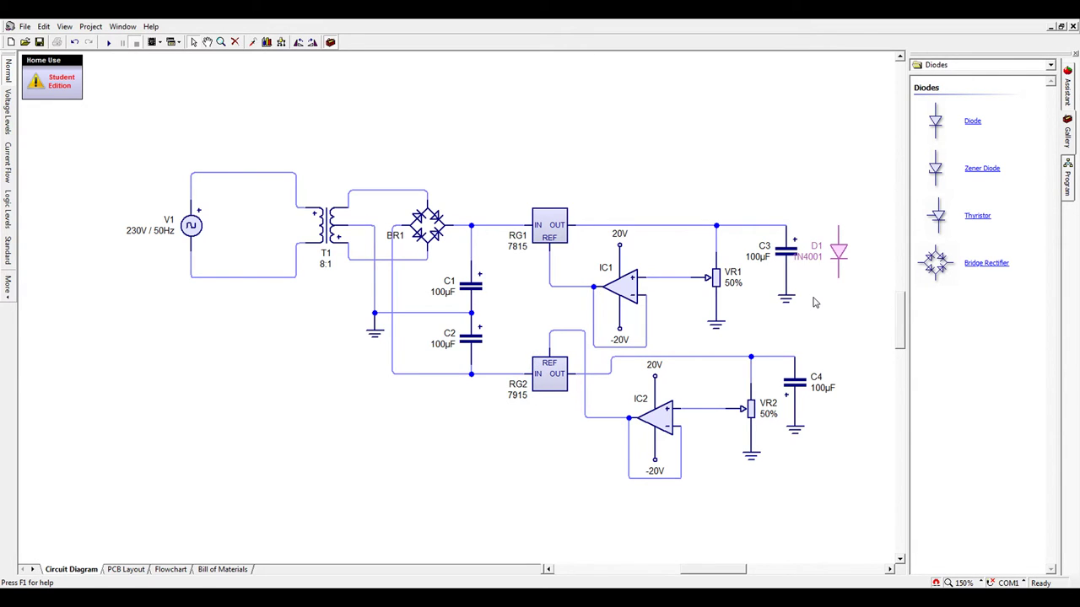
key(ctrl+r)
key(ctrl+r)
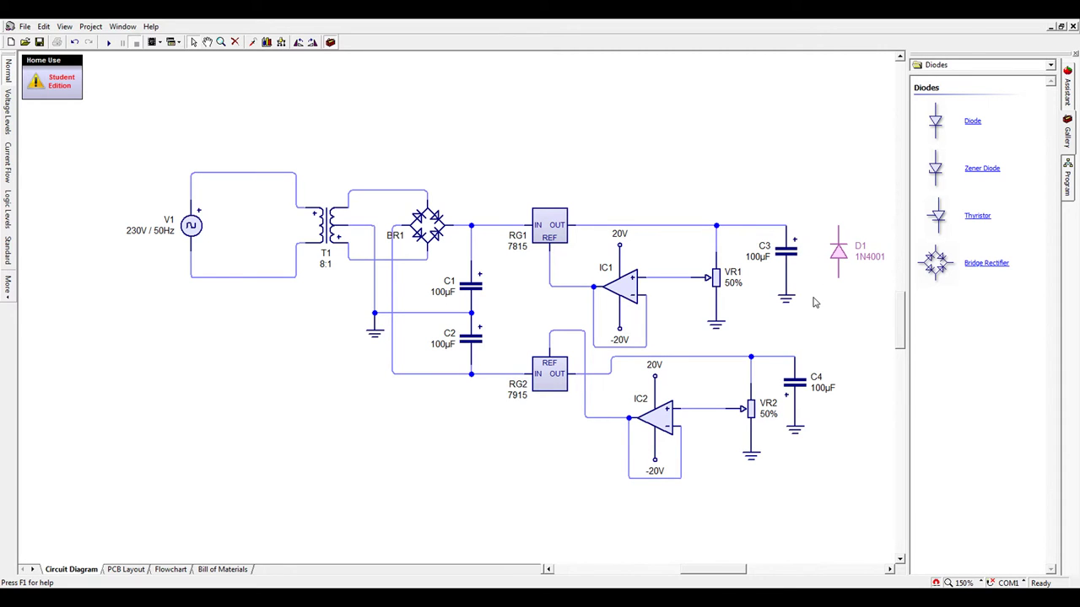
scroll(853, 301, up, 1)
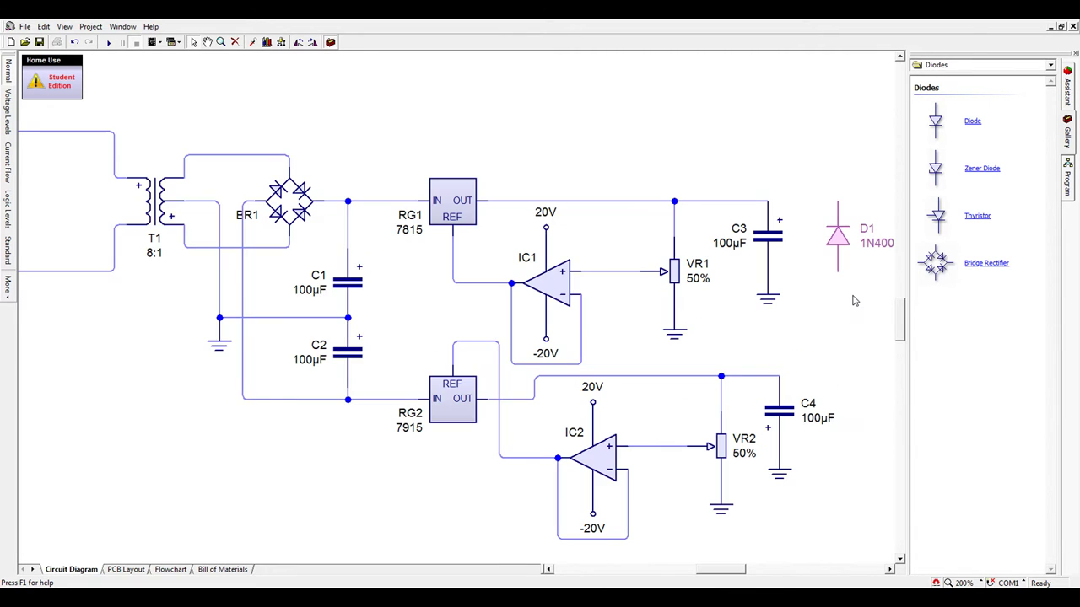
scroll(854, 301, down, 1)
mouse_move(705, 578)
mouse_down()
mouse_move(736, 577)
mouse_move(720, 577)
mouse_up()
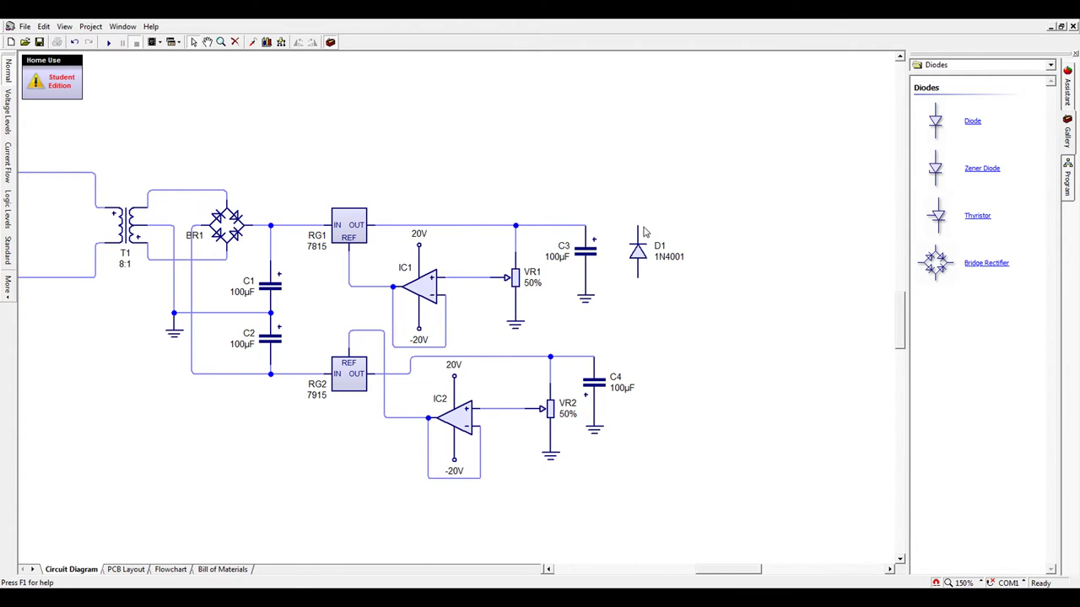
drag(638, 226, 586, 226)
drag(639, 279, 586, 279)
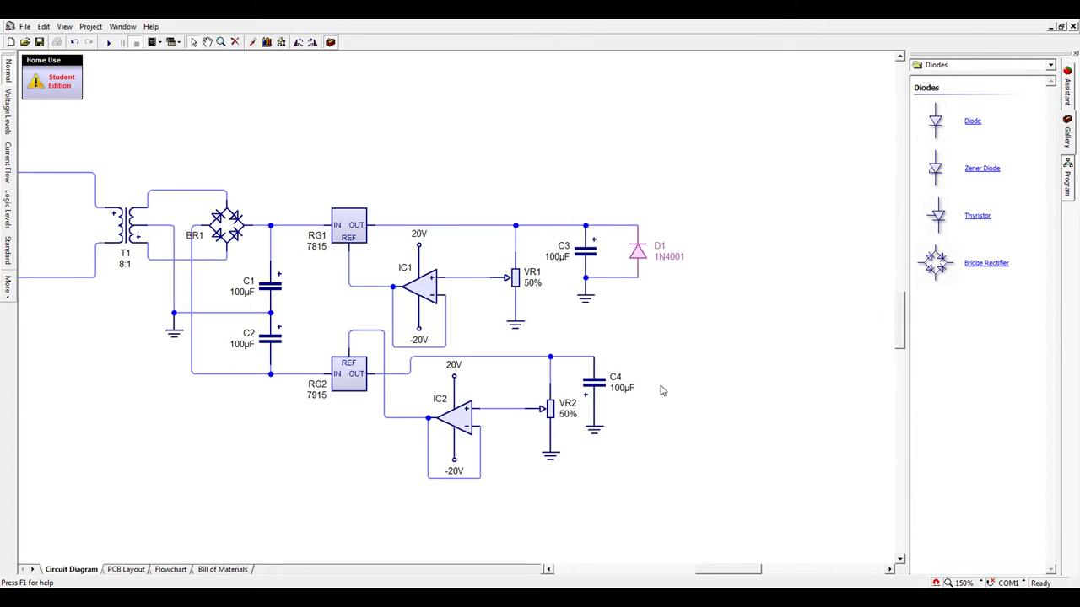
Place a copy of the 1N4001 diode beside C4 and wire it in parallel with C4.
key(ctrl+v)
click(647, 382)
drag(648, 358, 594, 357)
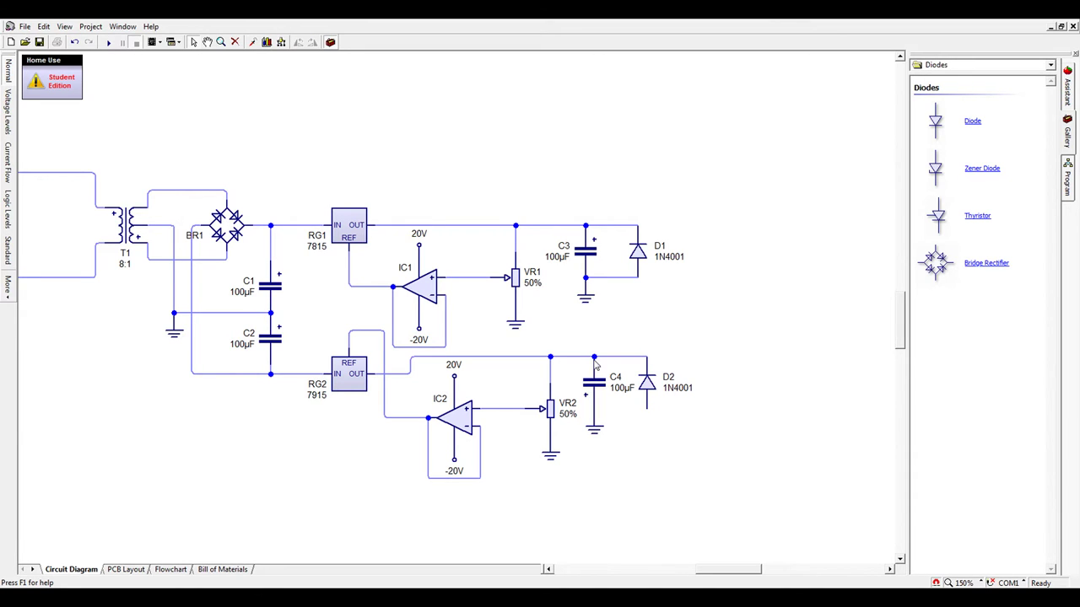
drag(647, 409, 594, 409)
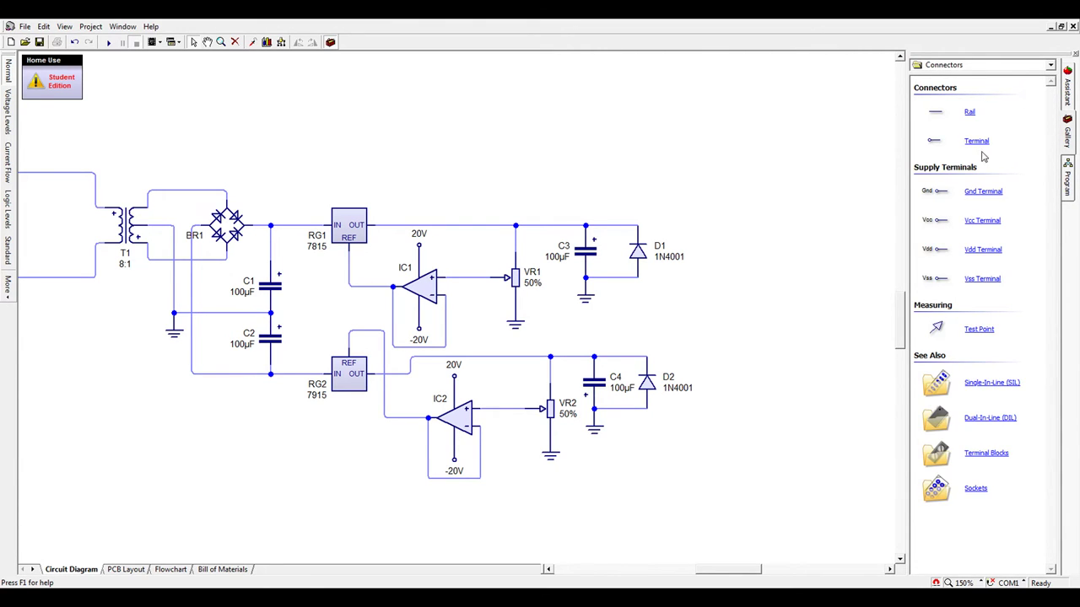
Add a terminal at the end of each regulator's output line, beside diodes D1 and D2.
drag(977, 141, 663, 226)
drag(660, 358, 653, 356)
mouse_move(746, 570)
mouse_down()
mouse_move(715, 571)
mouse_move(731, 579)
mouse_up()
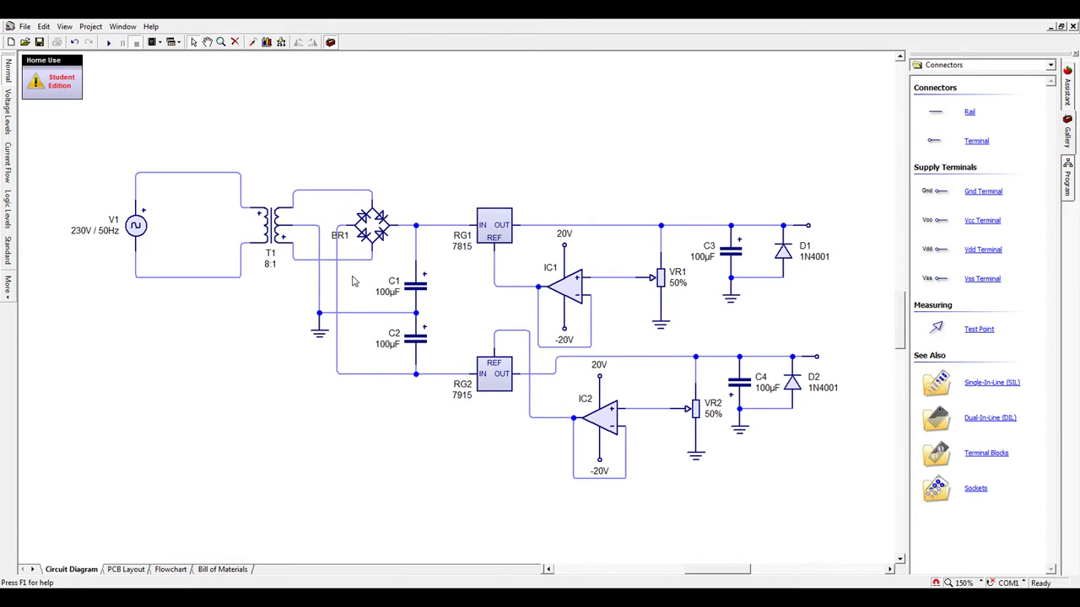
Label the positive rail's terminal "Output +" and the negative rail's terminal "Output -".
click(397, 232)
click(808, 226)
key(Return)
click(807, 358)
key(Return)
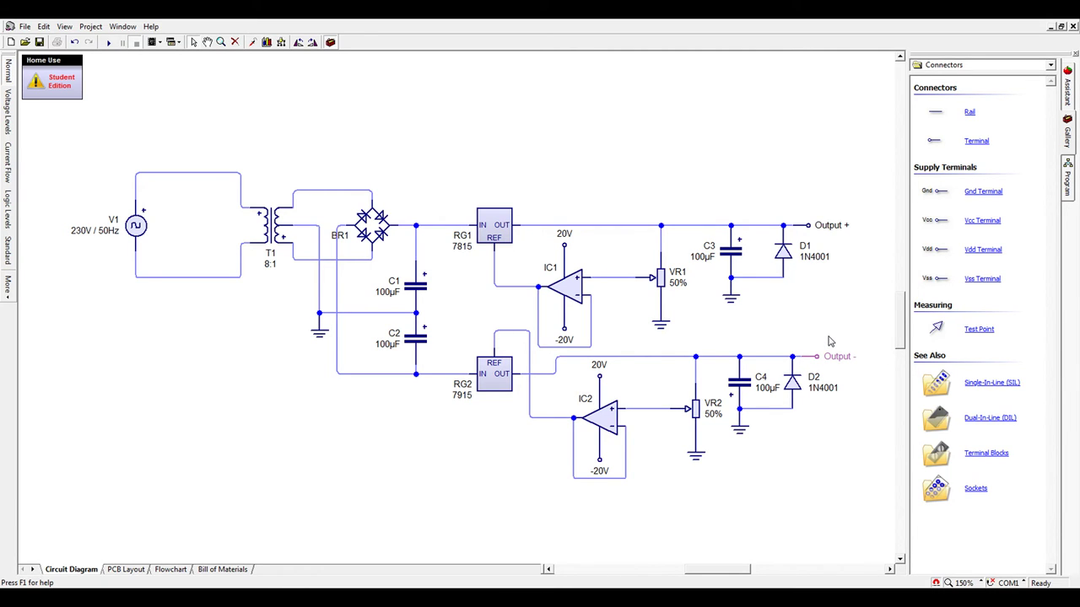
Browse the logic gate and integrated circuit categories, looking through the whole list of 7400 Series parts.
scroll(830, 342, down, 1)
scroll(829, 341, up, 1)
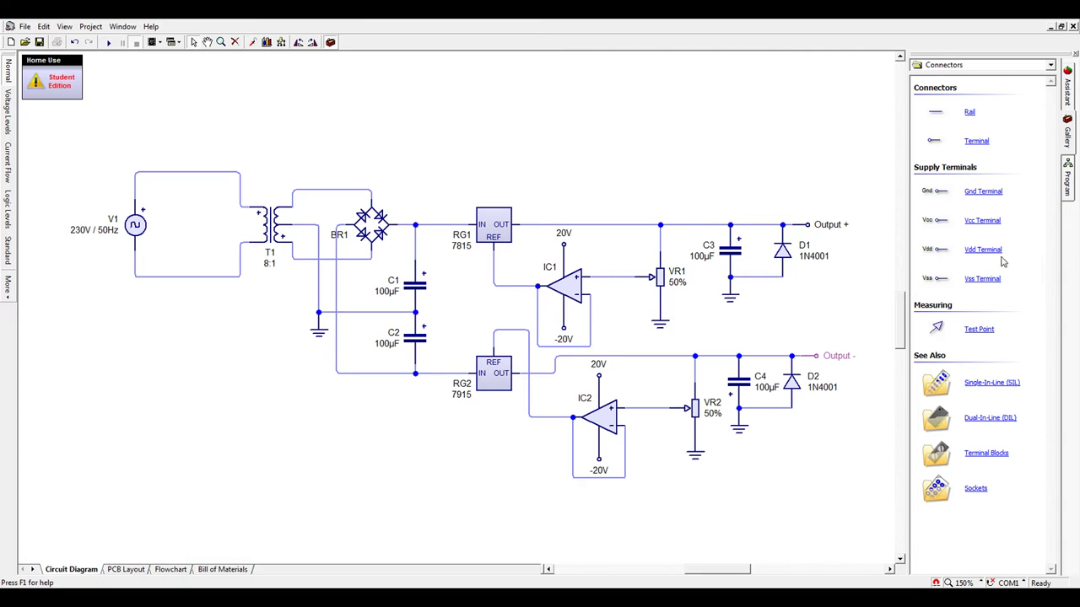
scroll(997, 226, down, 1)
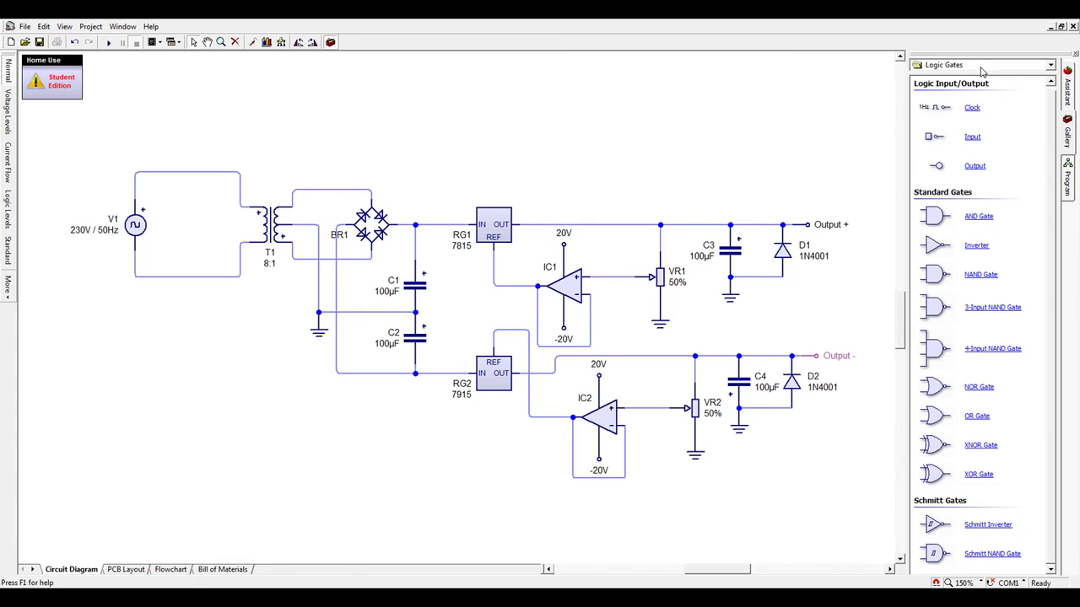
scroll(979, 228, down, 1)
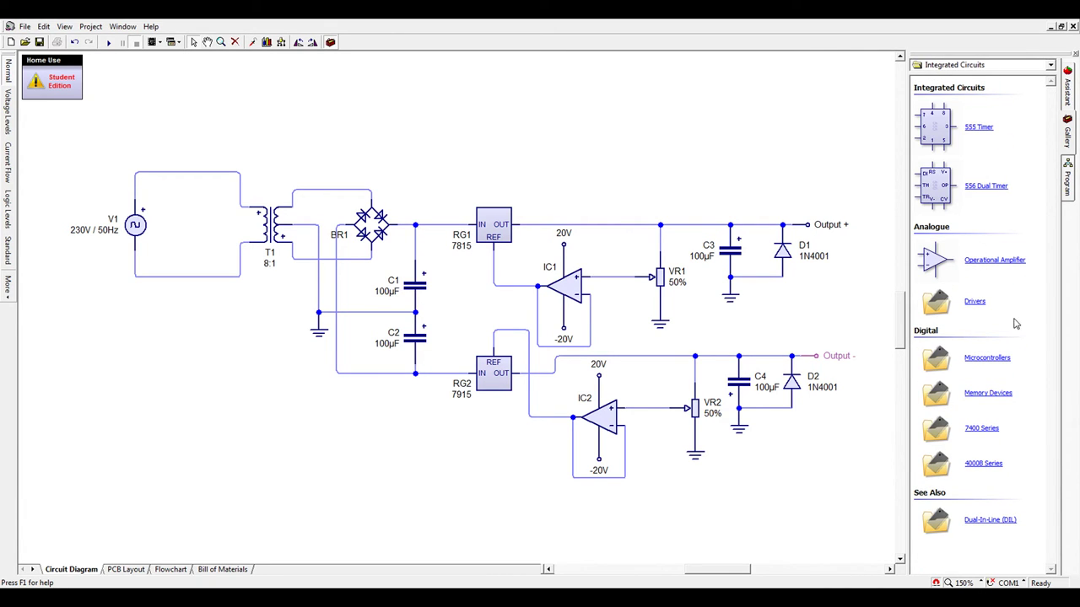
click(982, 431)
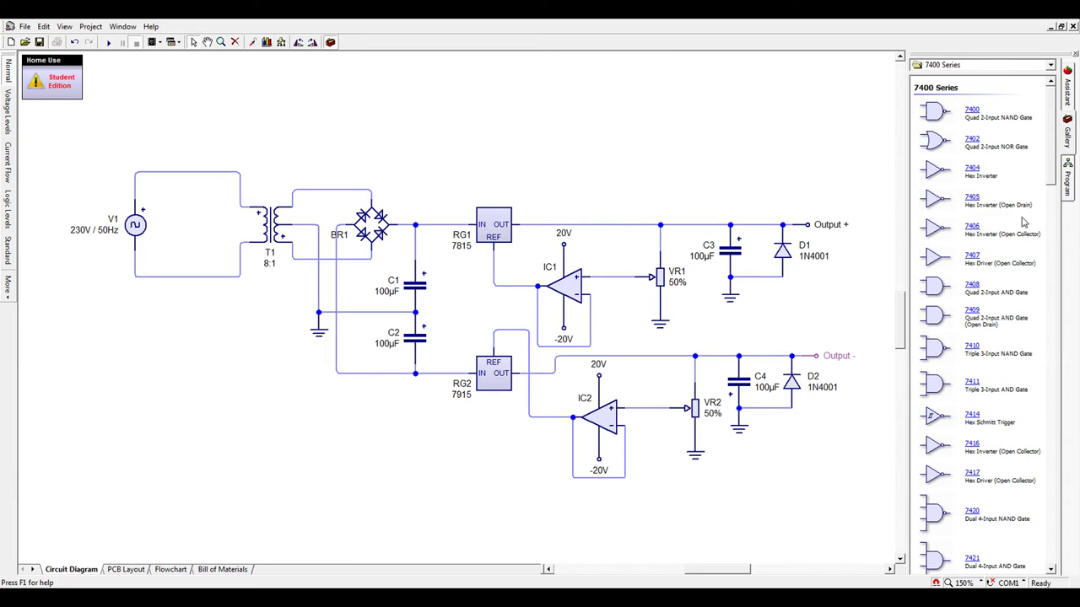
scroll(968, 462, down, 5)
scroll(967, 462, down, 6)
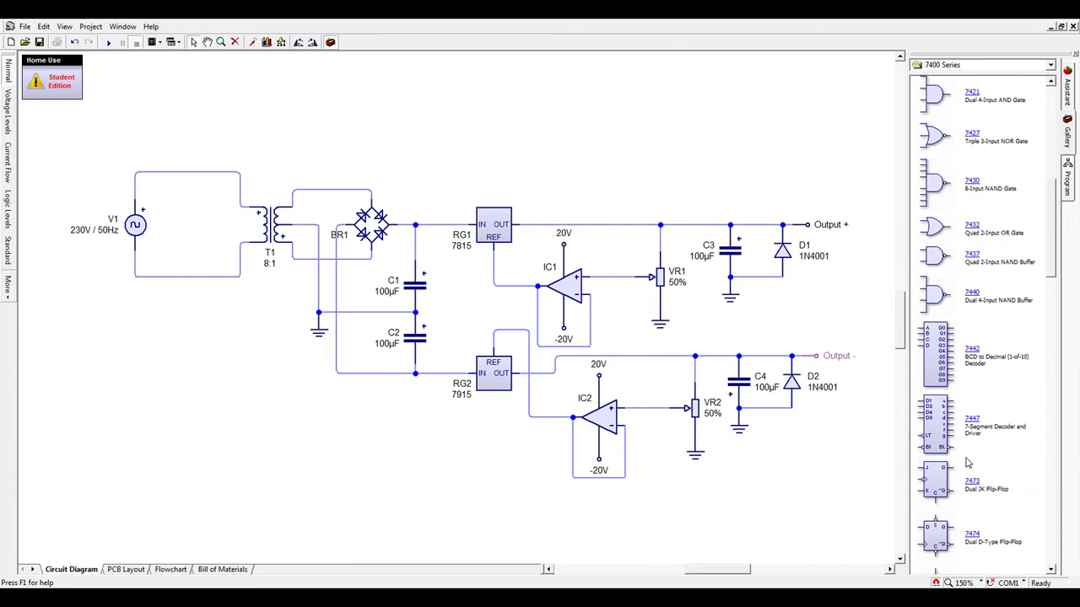
scroll(979, 443, down, 3)
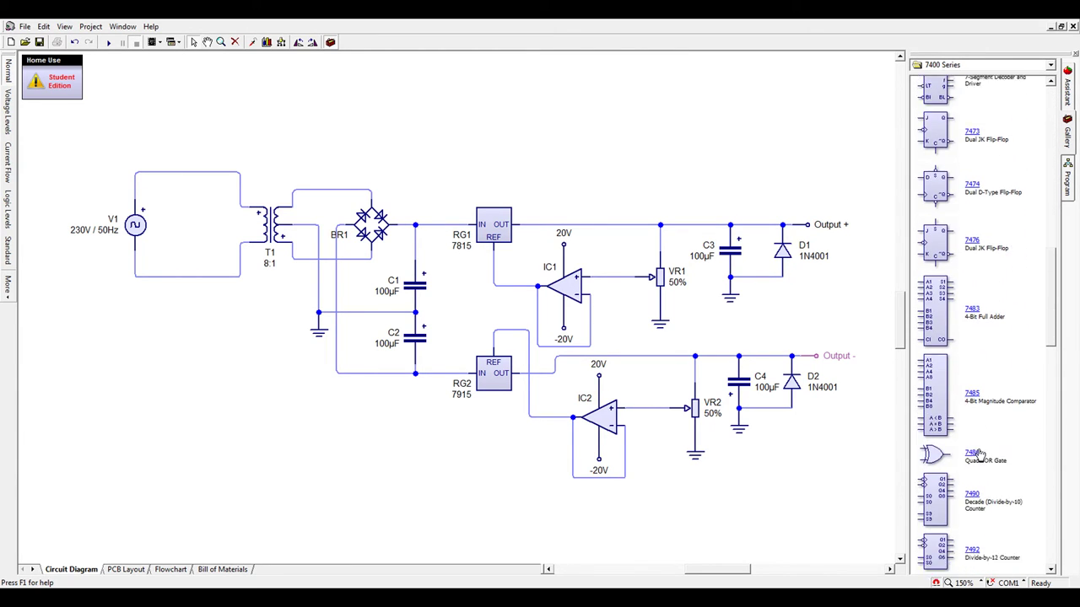
scroll(980, 450, down, 4)
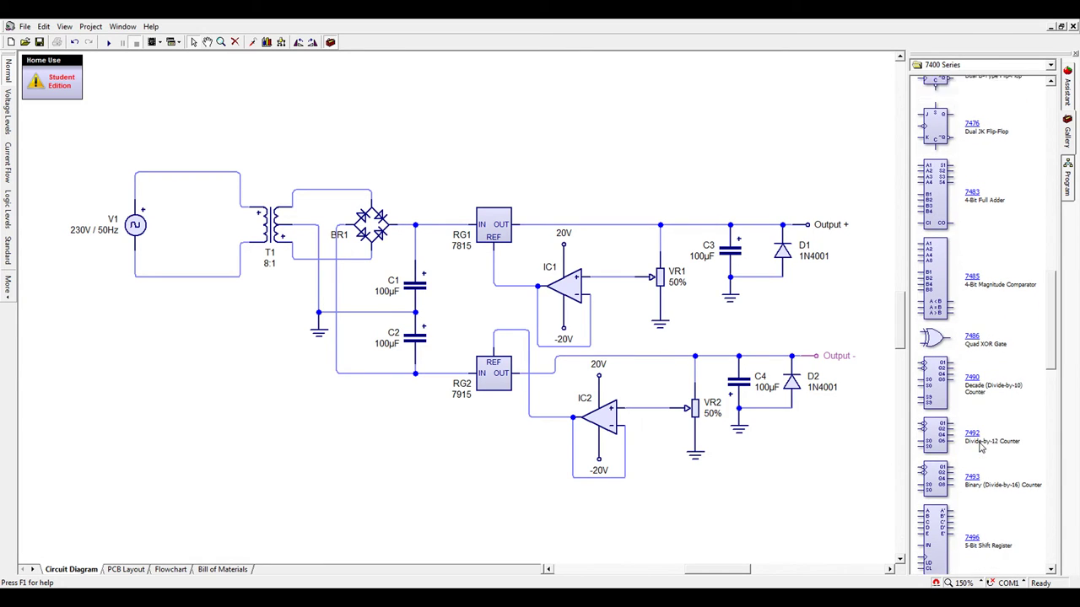
scroll(975, 453, down, 8)
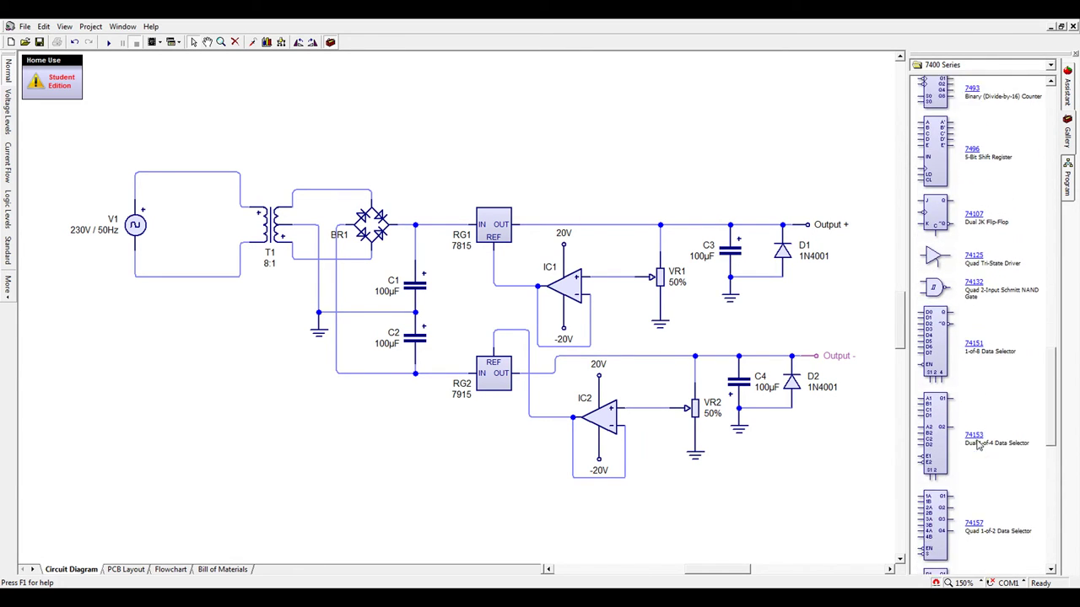
scroll(976, 454, down, 1)
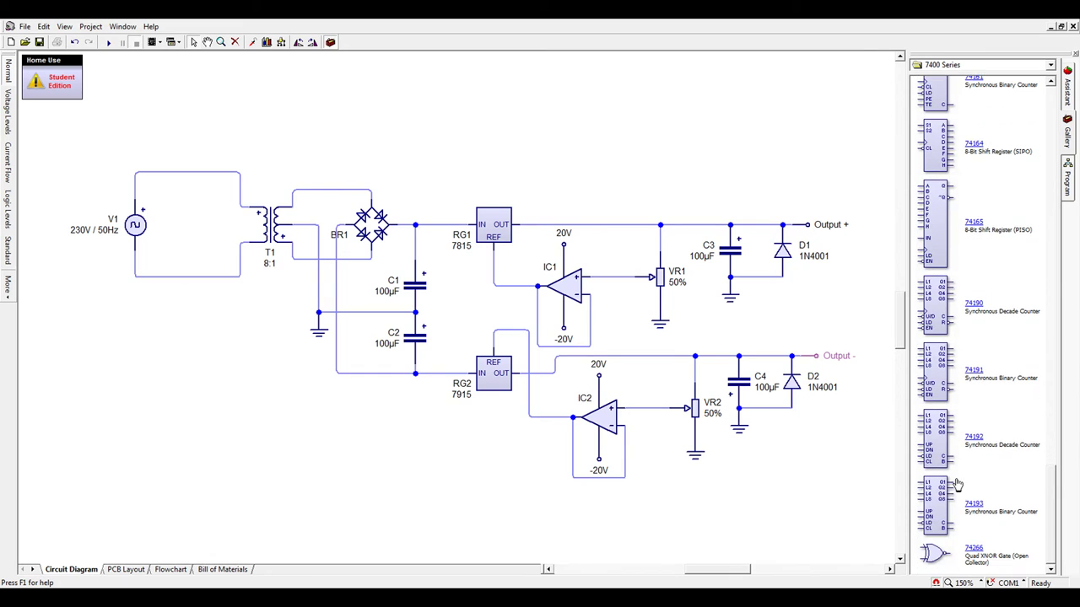
scroll(974, 454, up, 12)
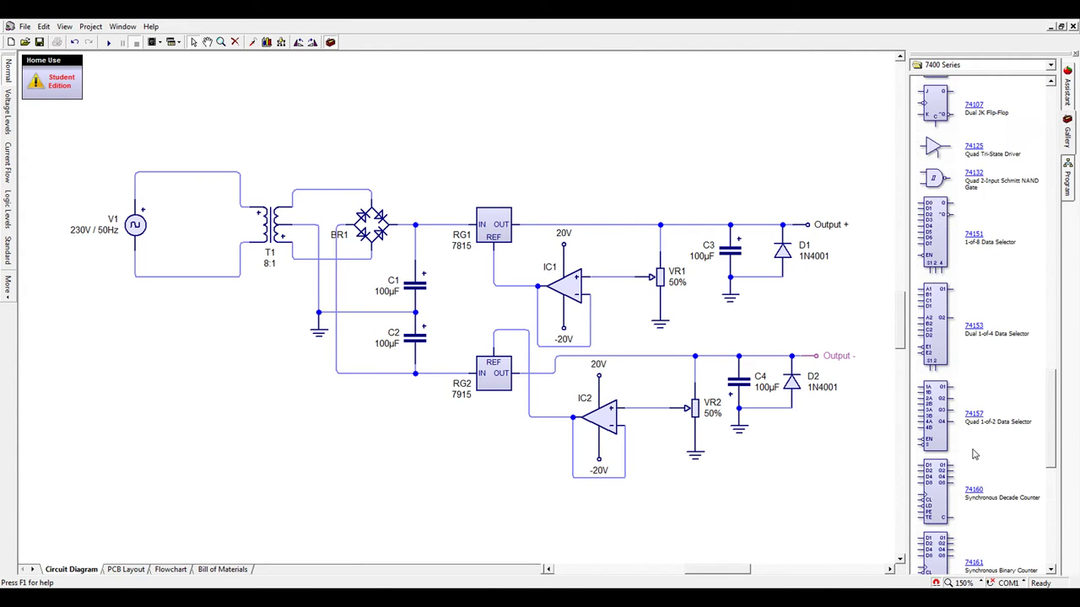
scroll(974, 454, up, 7)
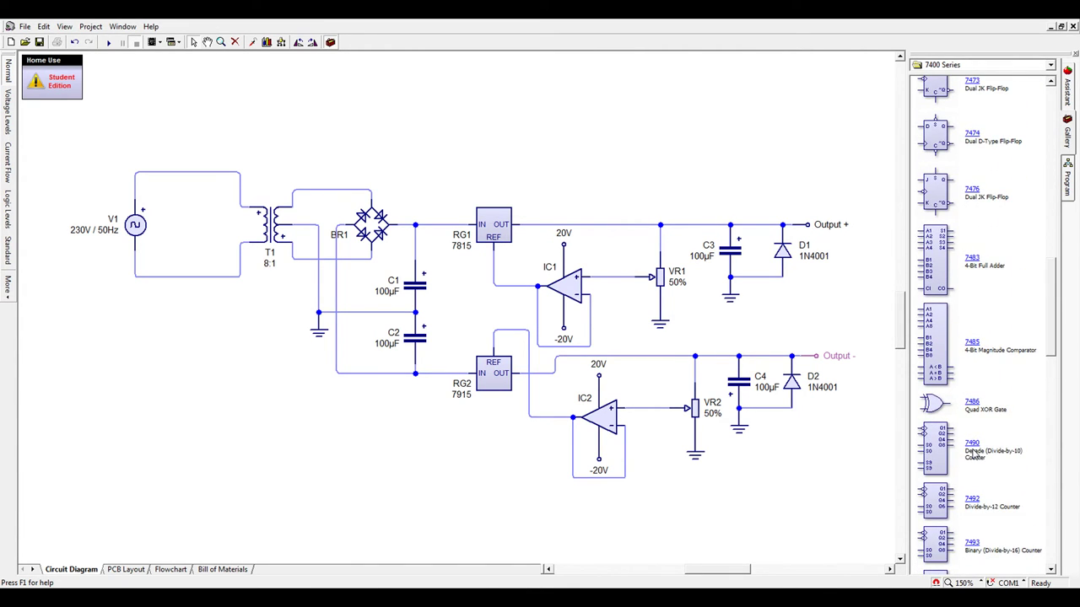
scroll(974, 454, up, 7)
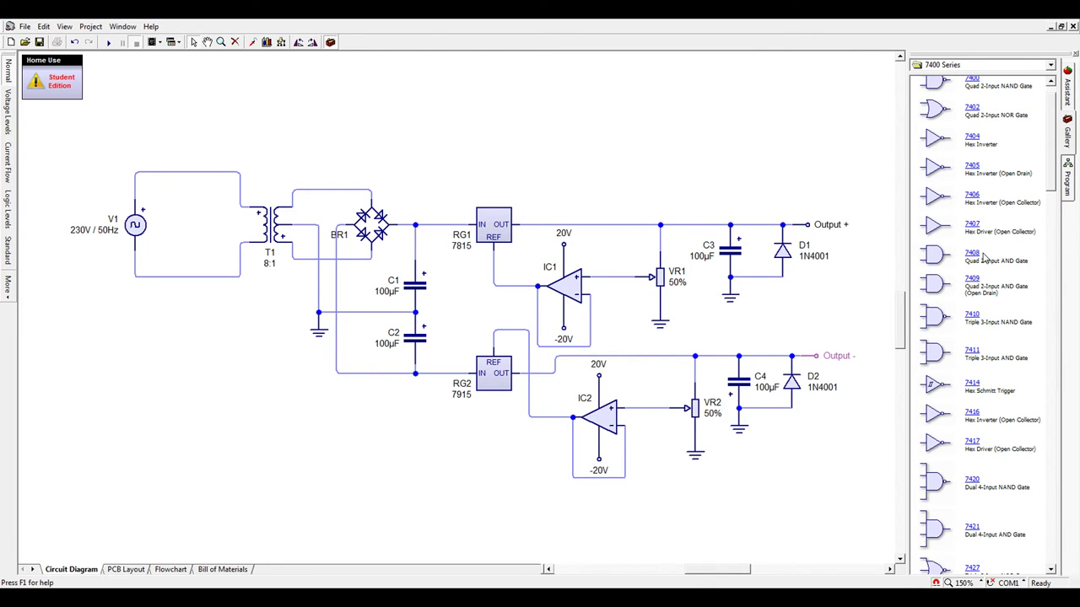
scroll(991, 267, up, 2)
Look through the 4000B Series parts in the component library.
scroll(1004, 277, down, 3)
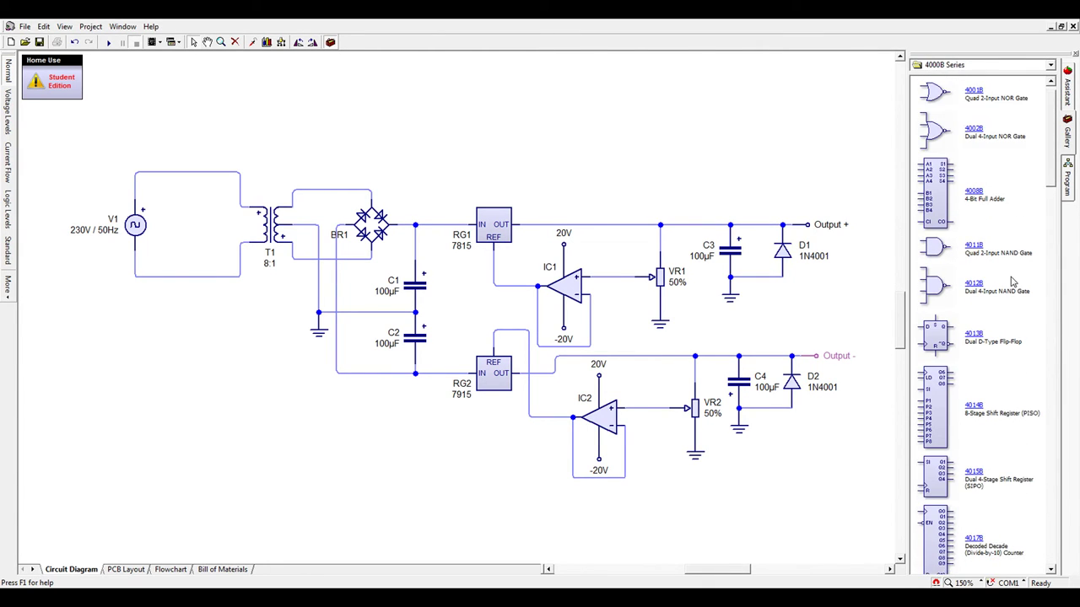
scroll(1012, 282, down, 5)
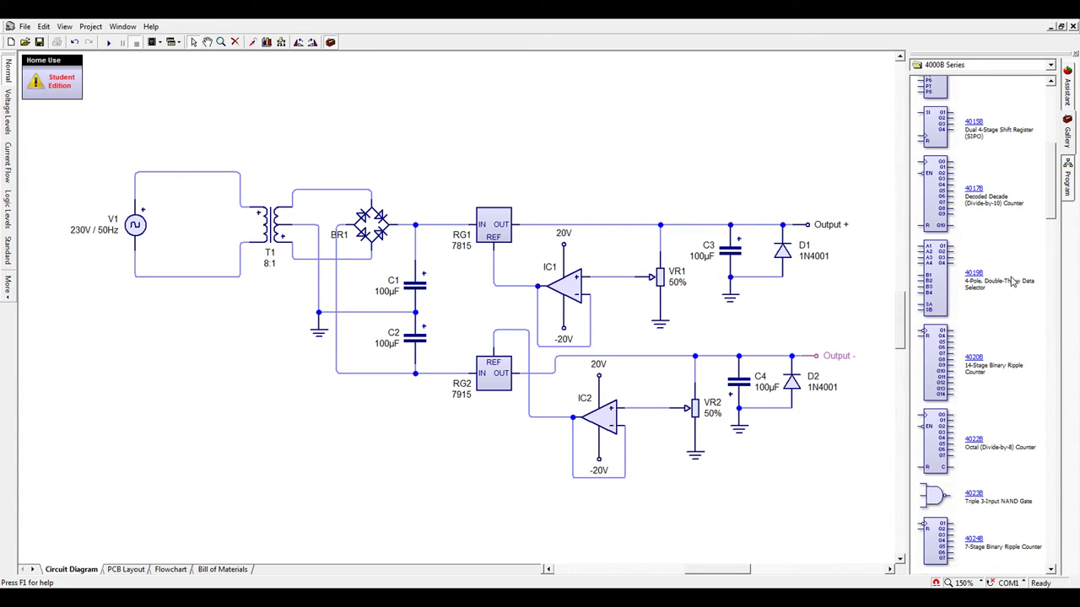
scroll(1012, 282, down, 8)
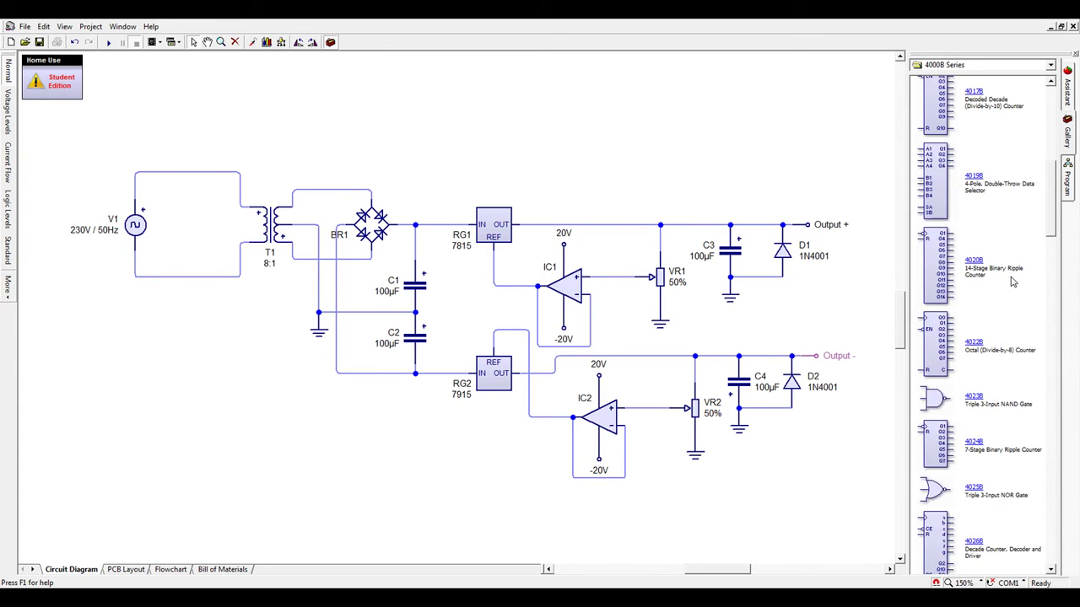
scroll(1012, 282, down, 3)
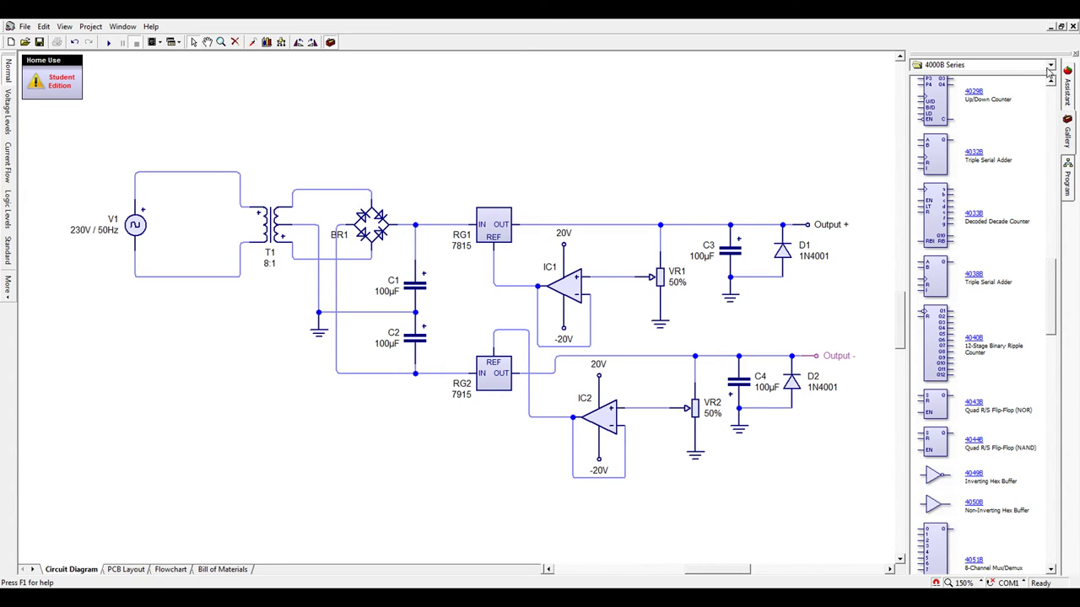
Open the Drivers category and try a Half-H Driver above the positive rail, removing it again.
key(BackSpace)
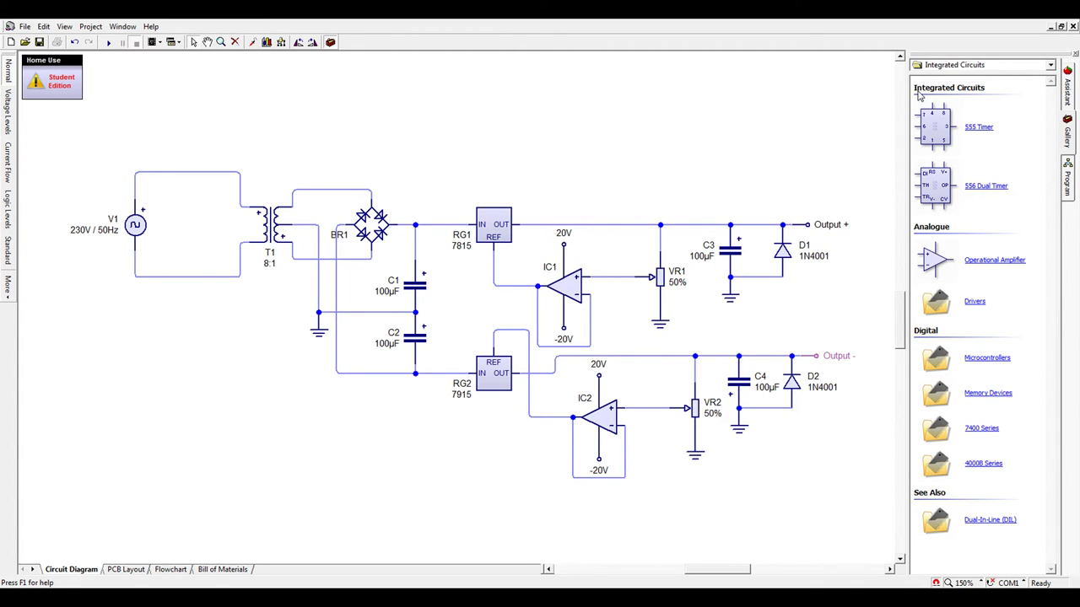
click(973, 302)
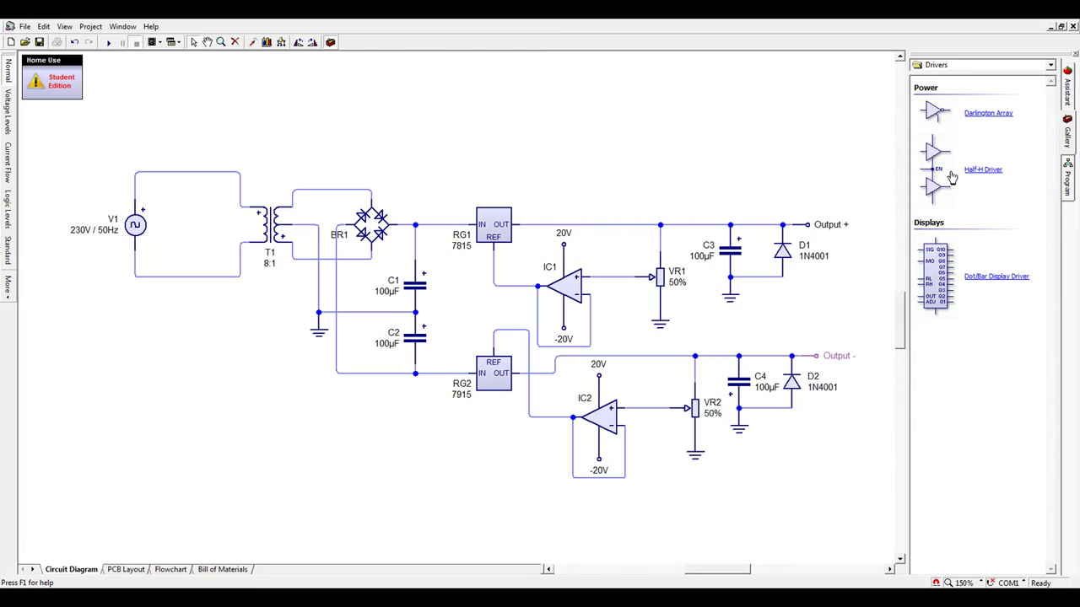
drag(952, 177, 694, 155)
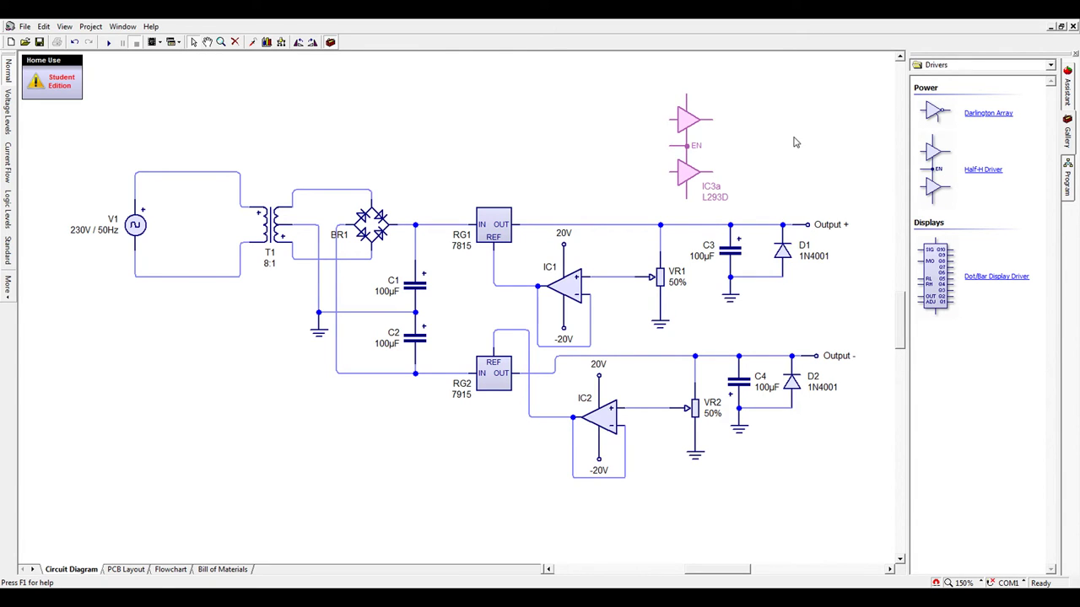
key(Delete)
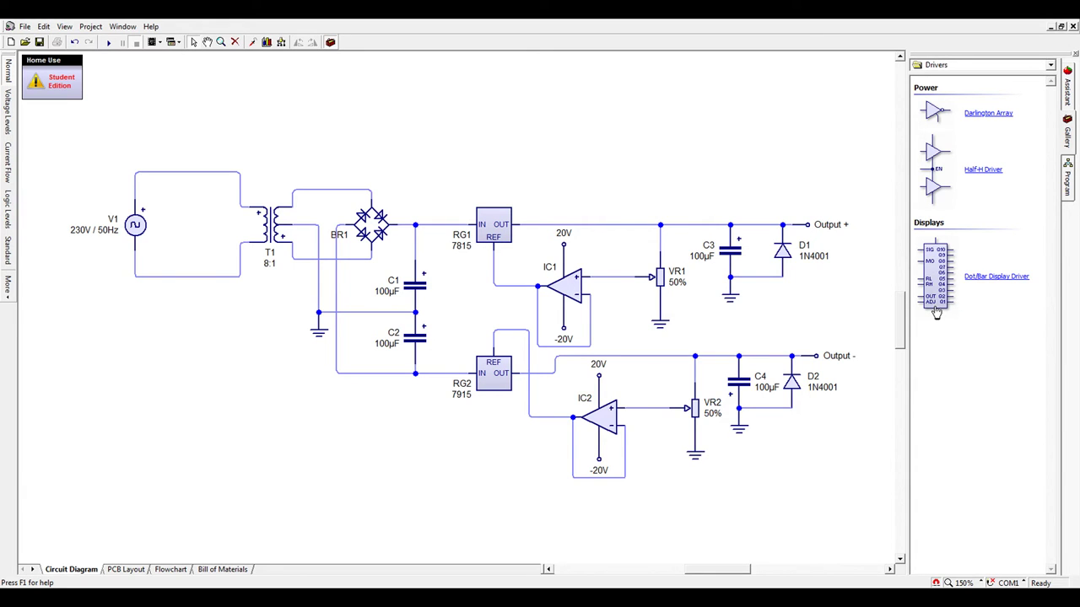
Try the Dot/Bar Display Driver in the empty area above the positive rail, removing each trial copy.
click(724, 156)
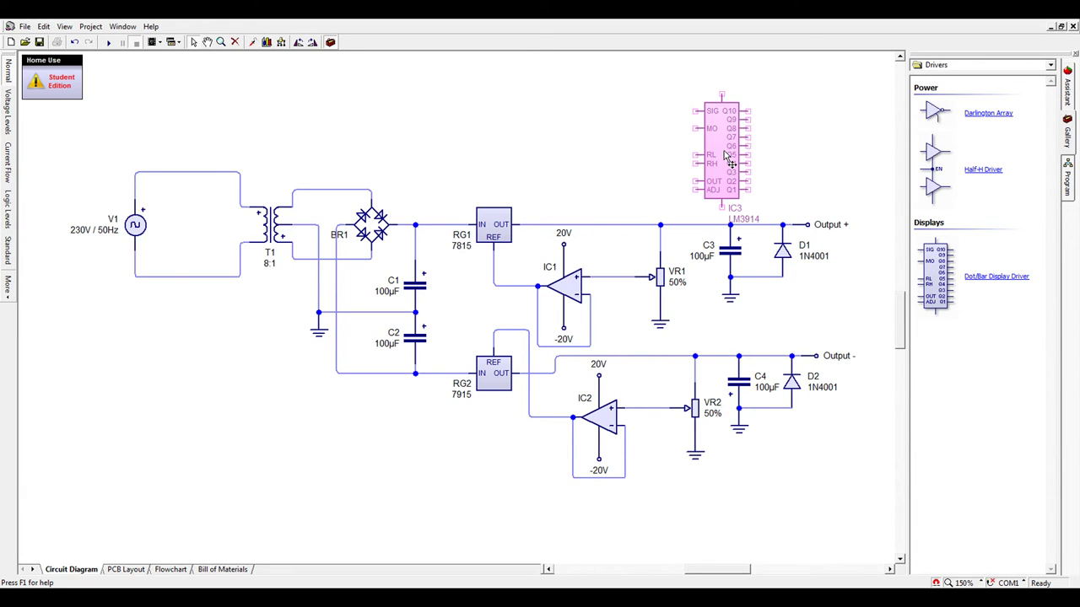
drag(723, 154, 717, 133)
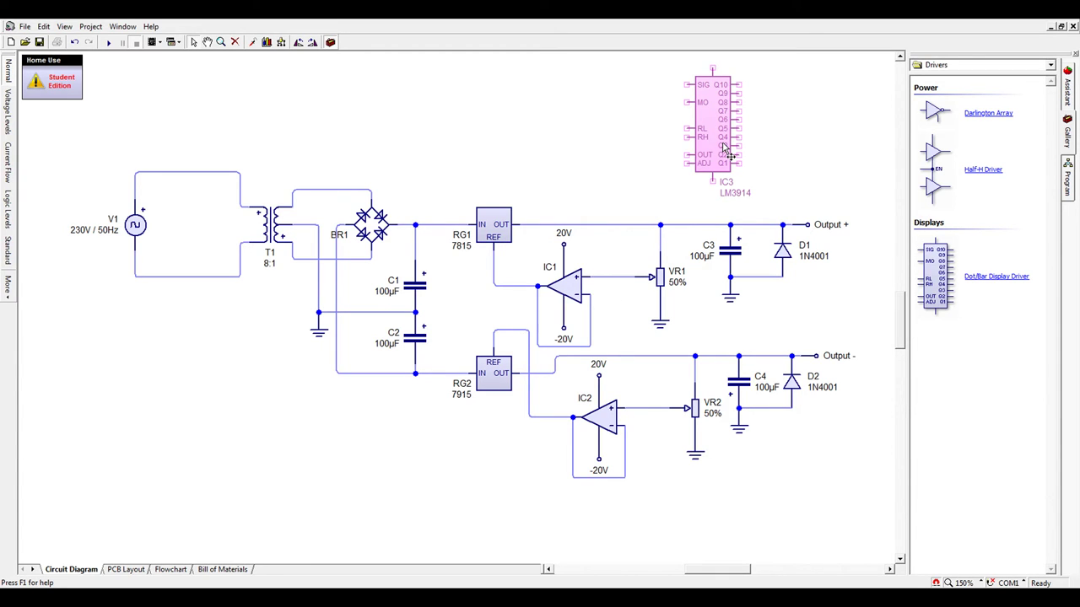
key(Delete)
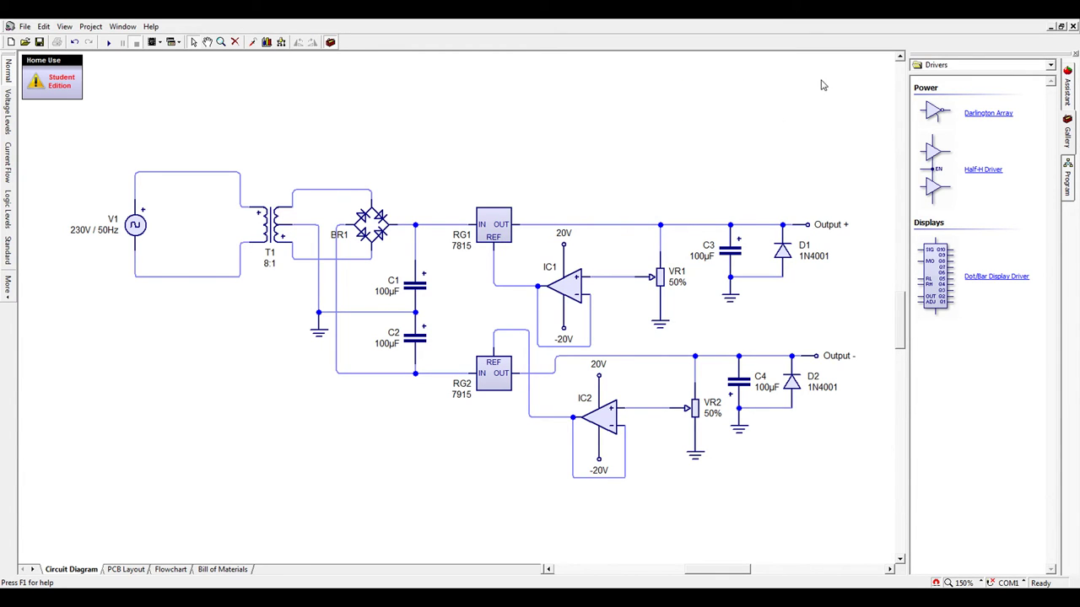
drag(935, 291, 764, 128)
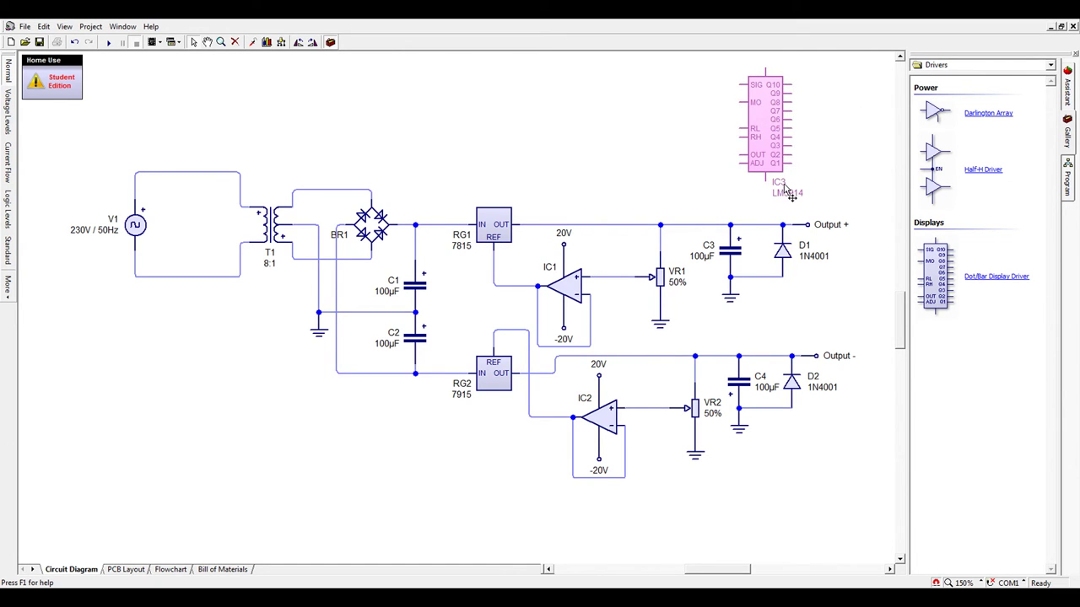
key(Delete)
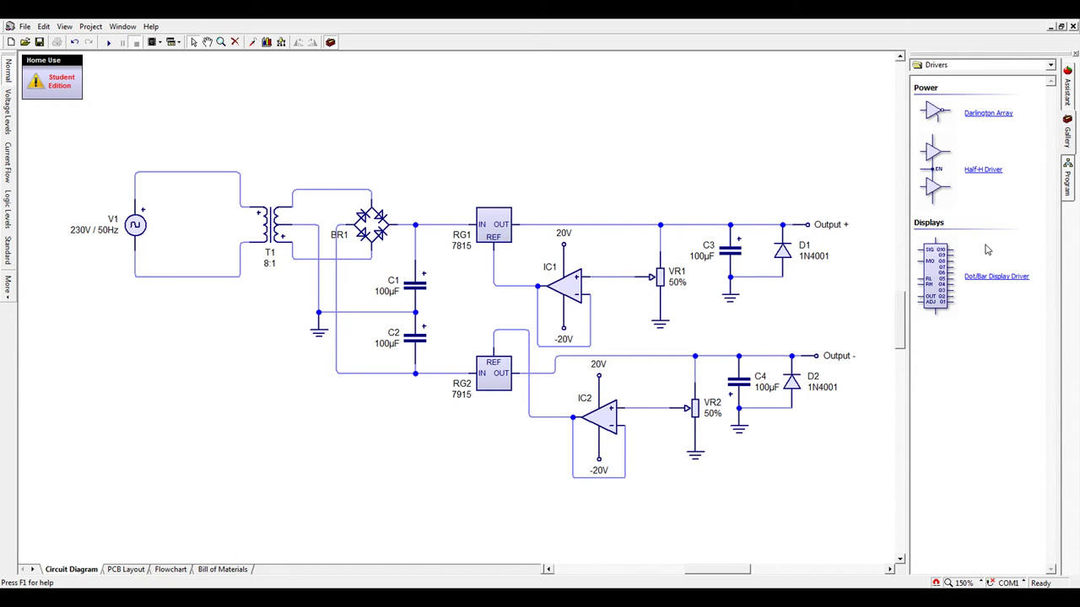
Open the Memory Devices category and try a 24LCxxx EEPROM above the positive rail, removing it again.
scroll(987, 249, down, 1)
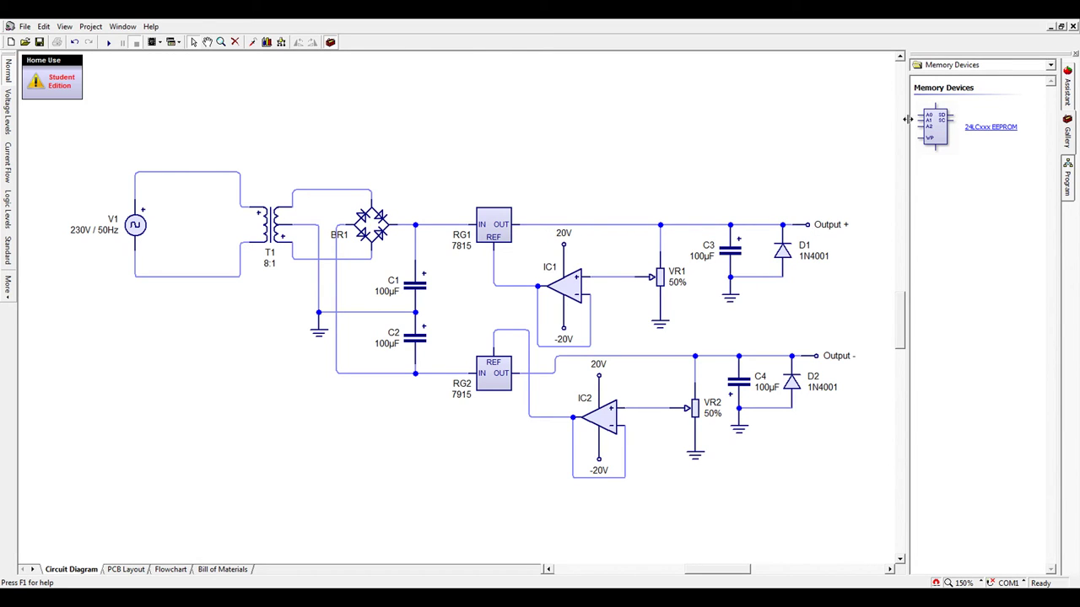
drag(923, 133, 675, 184)
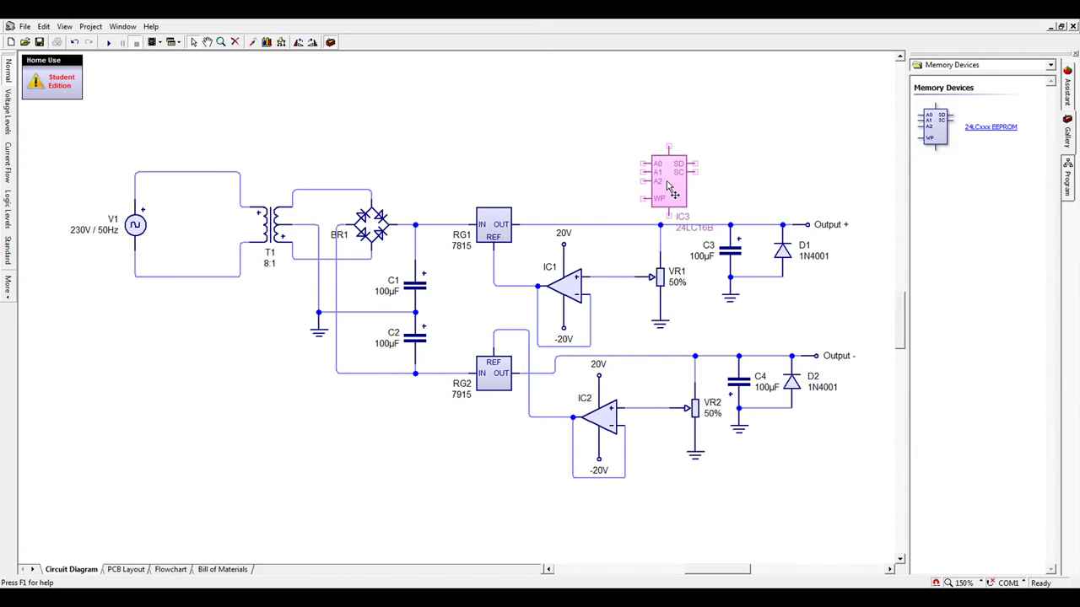
key(Delete)
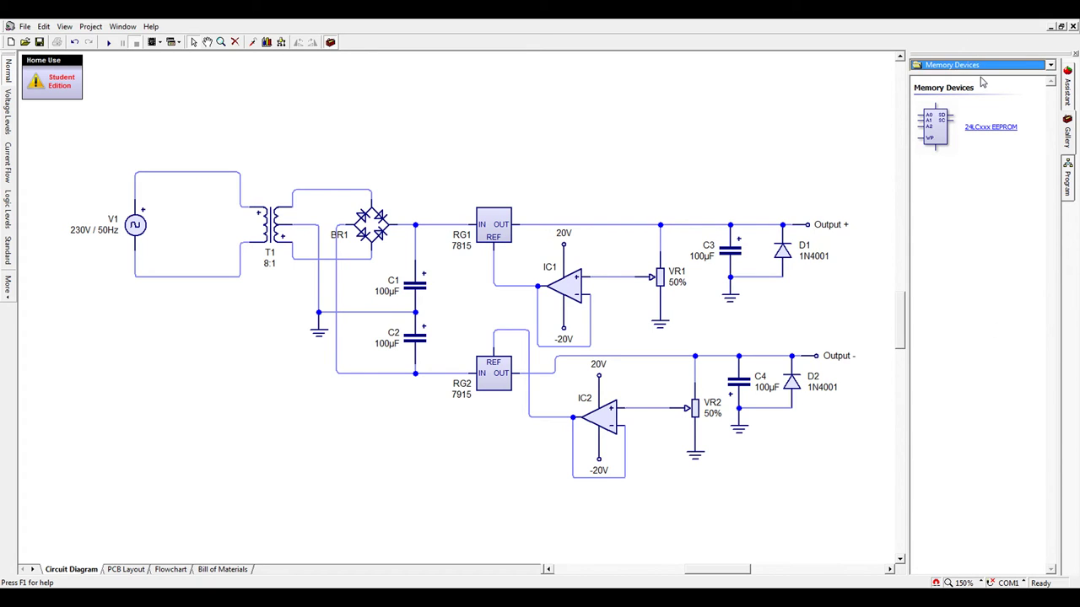
Look at the programming view and the assistant's Getting Started page, and return to the component gallery.
click(1069, 173)
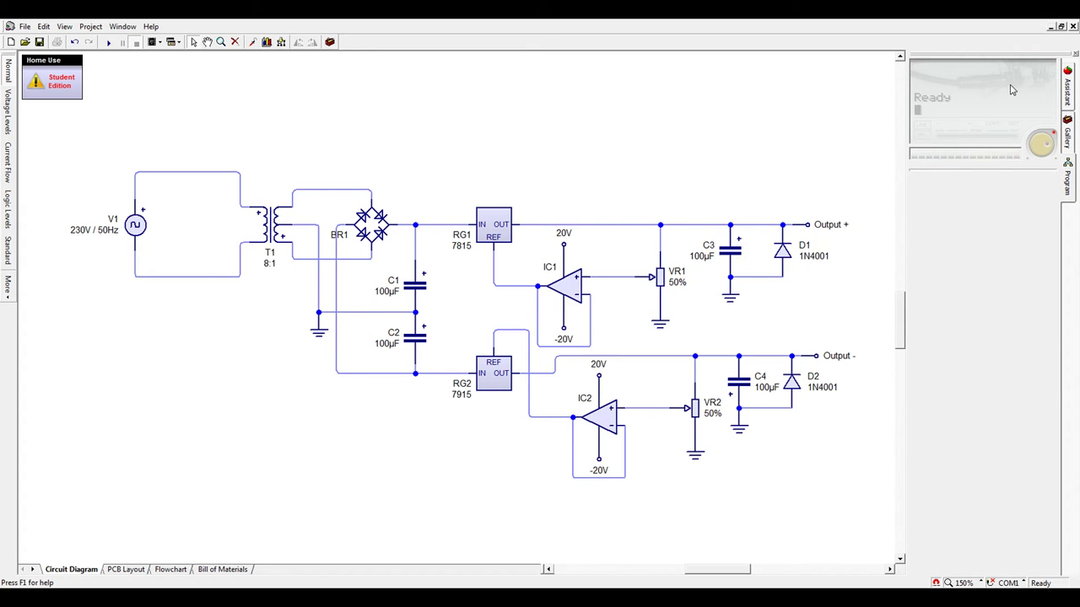
click(1068, 130)
click(1069, 105)
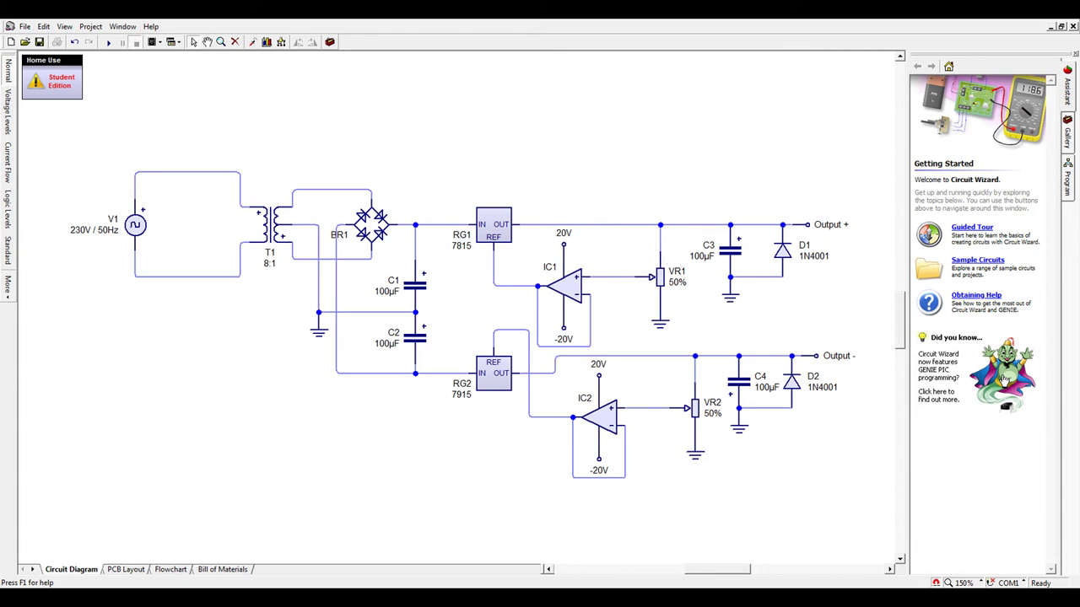
click(1069, 149)
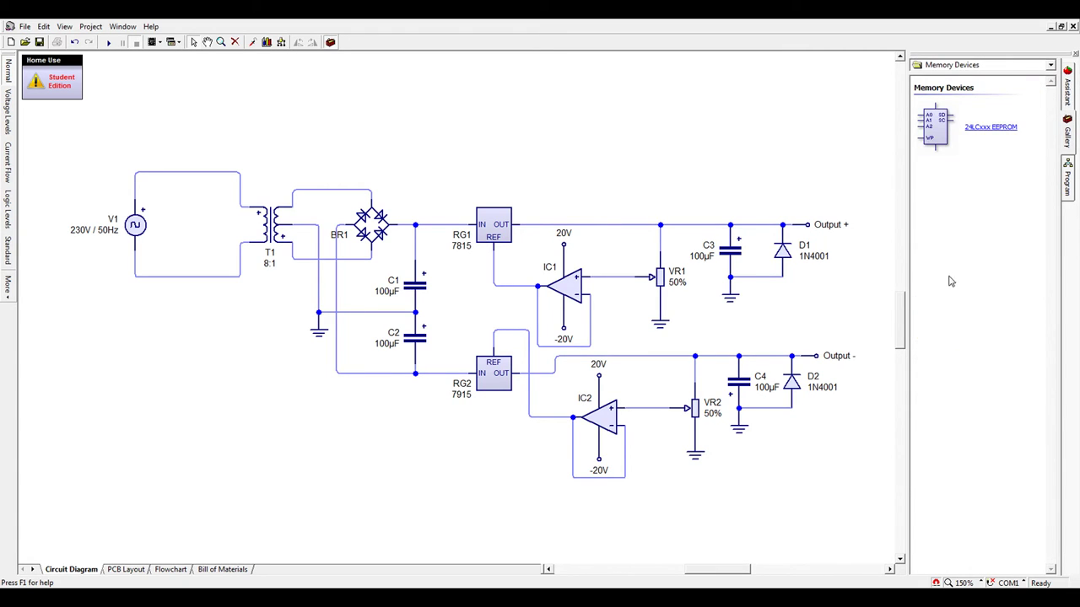
click(1075, 88)
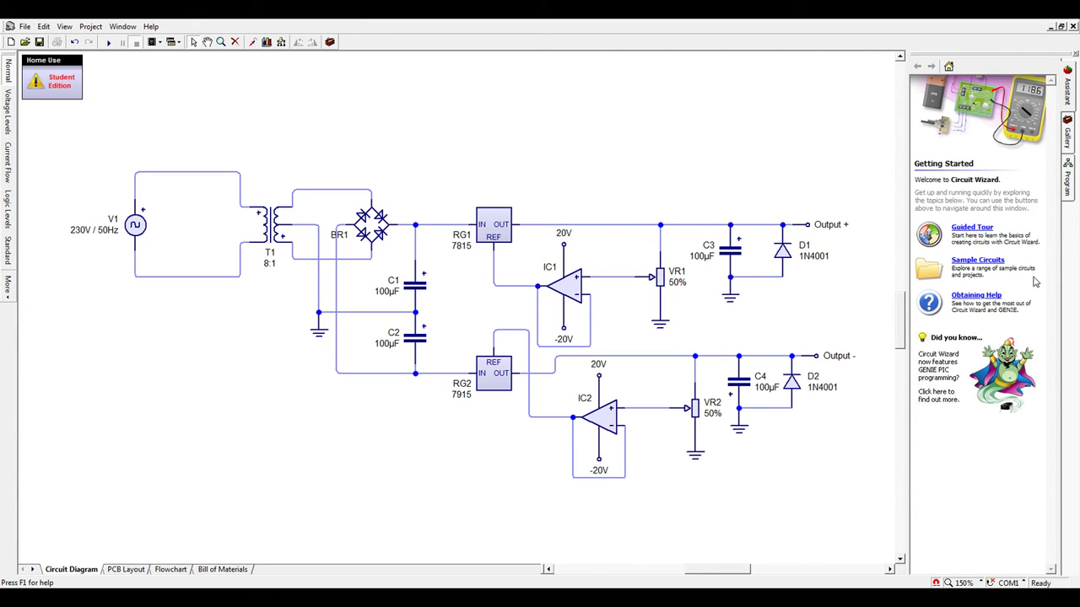
click(1068, 137)
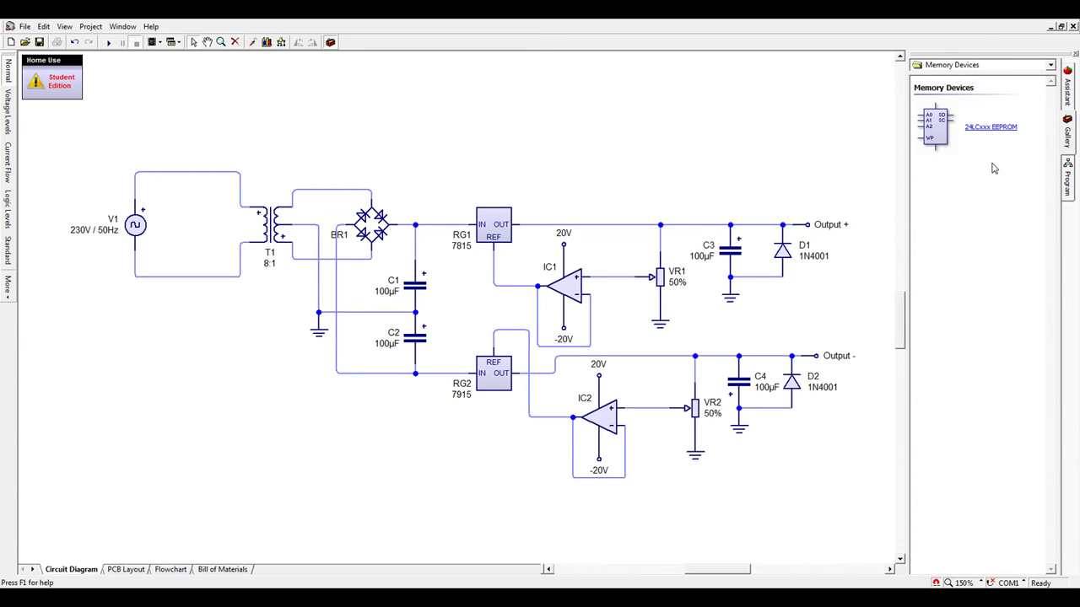
Look through the Dual-In-Line (DIL) packages and try a 4-pin DIL above the positive rail, removing it again.
scroll(1019, 162, down, 5)
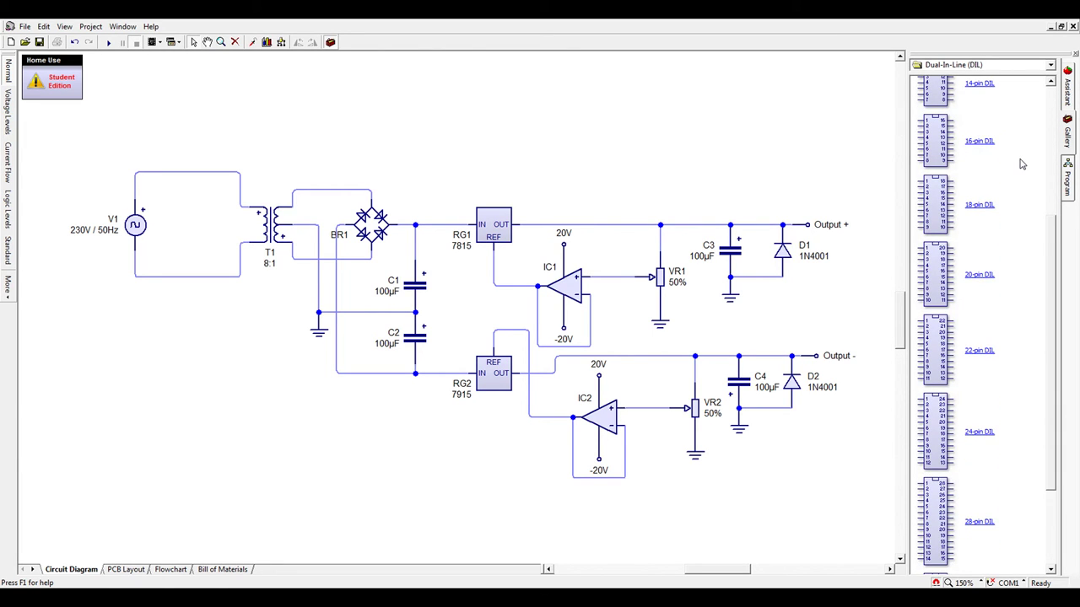
scroll(1020, 164, down, 3)
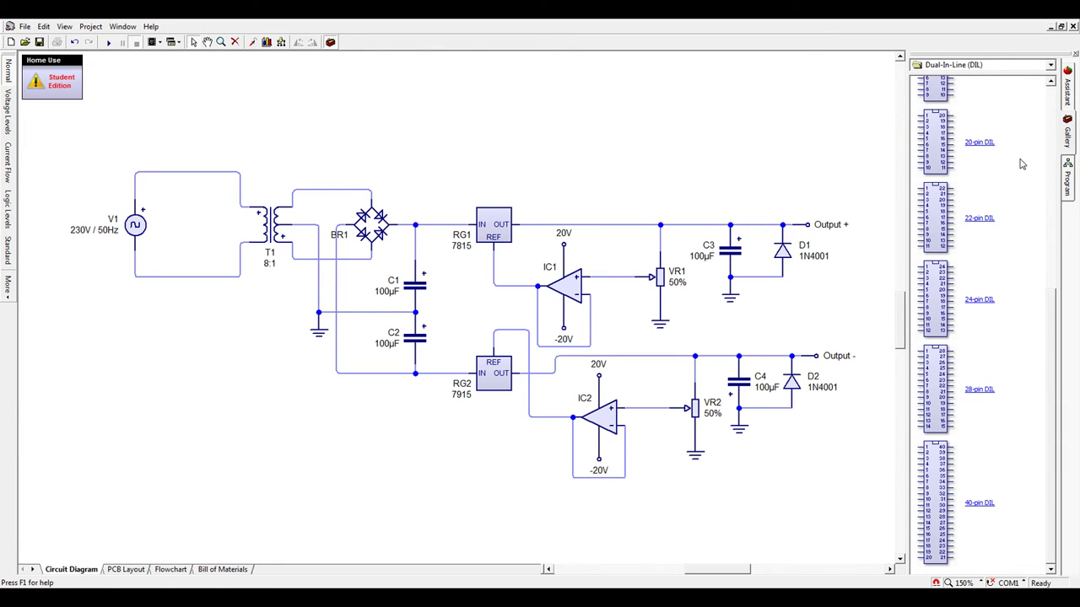
scroll(1020, 164, up, 8)
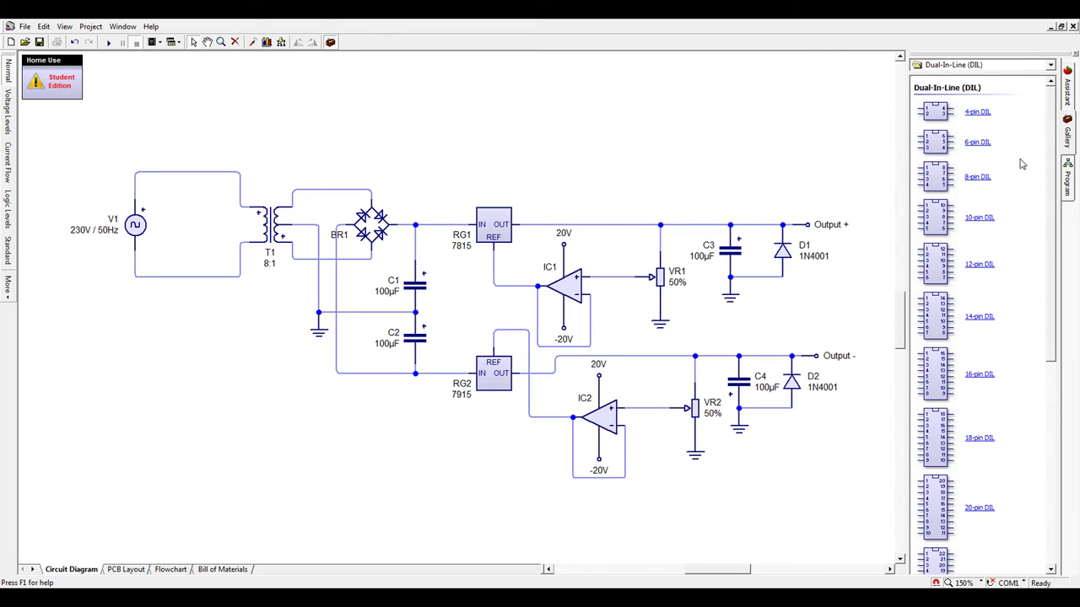
drag(941, 113, 711, 156)
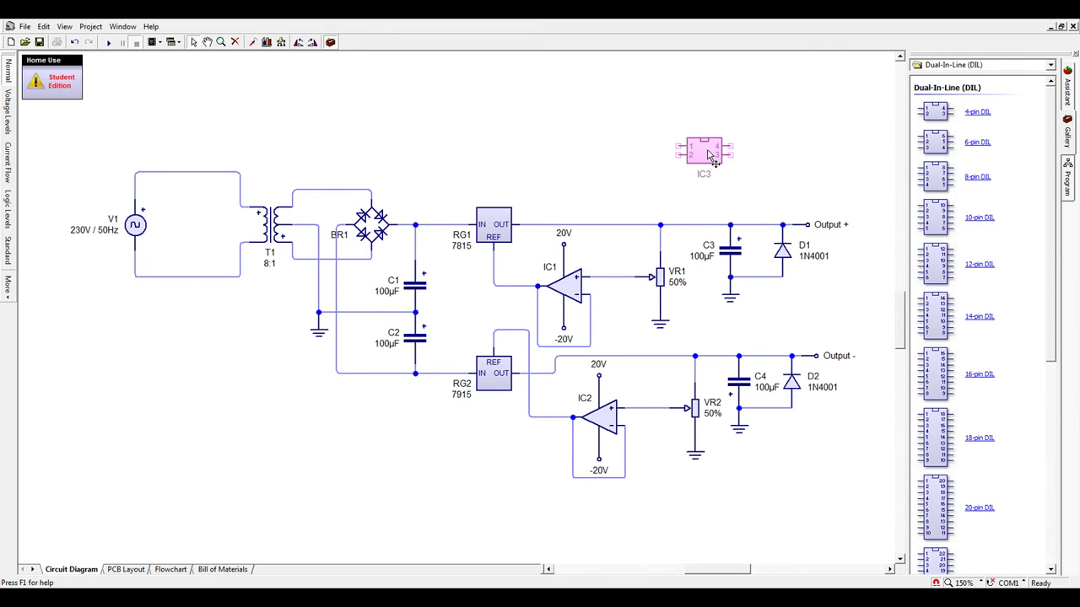
key(Delete)
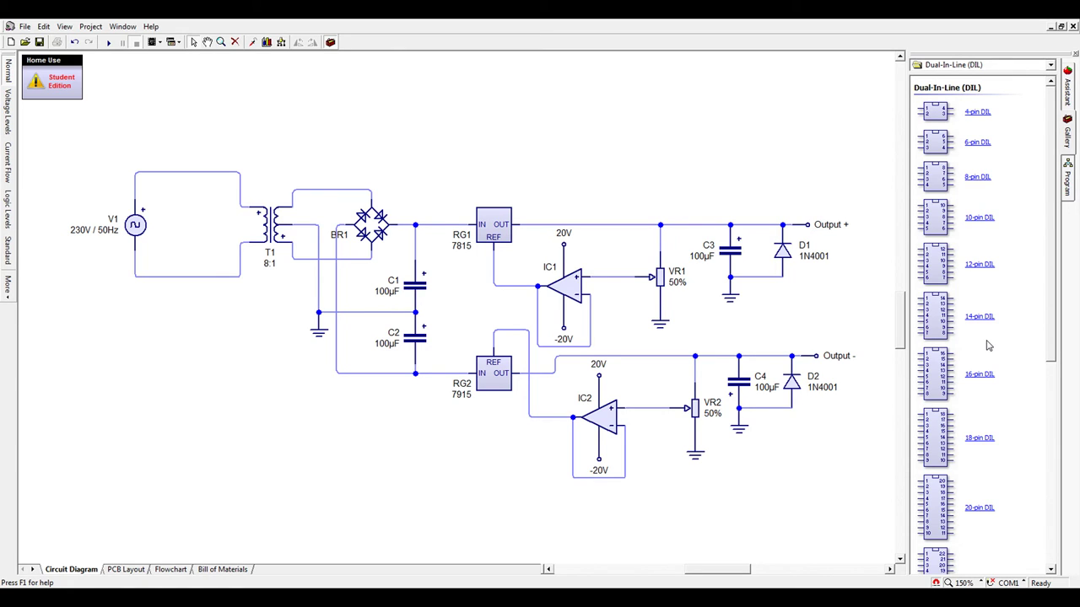
click(26, 26)
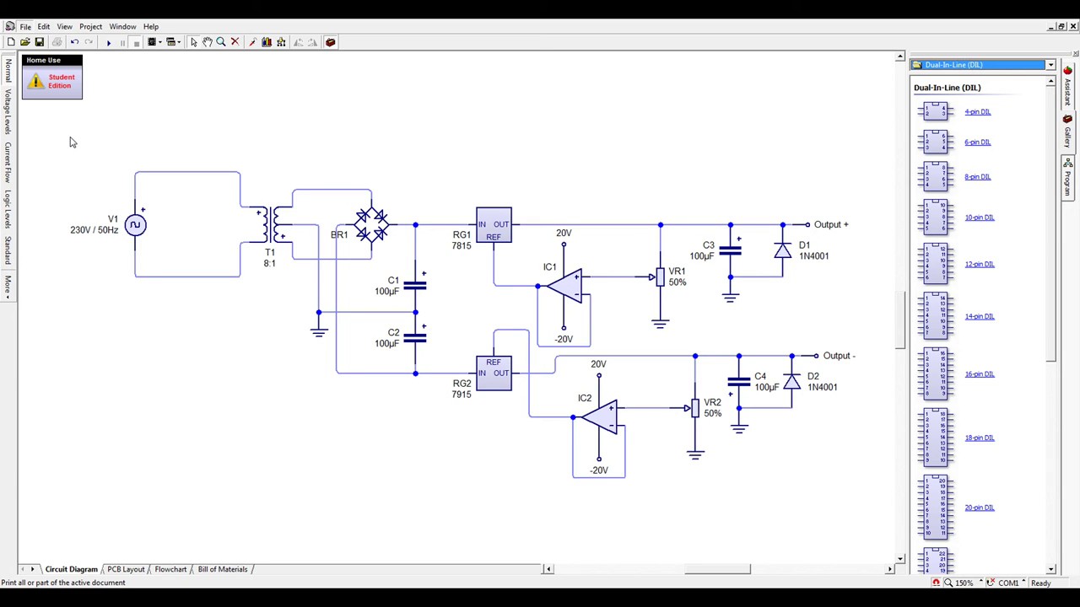
mouse_move(50, 27)
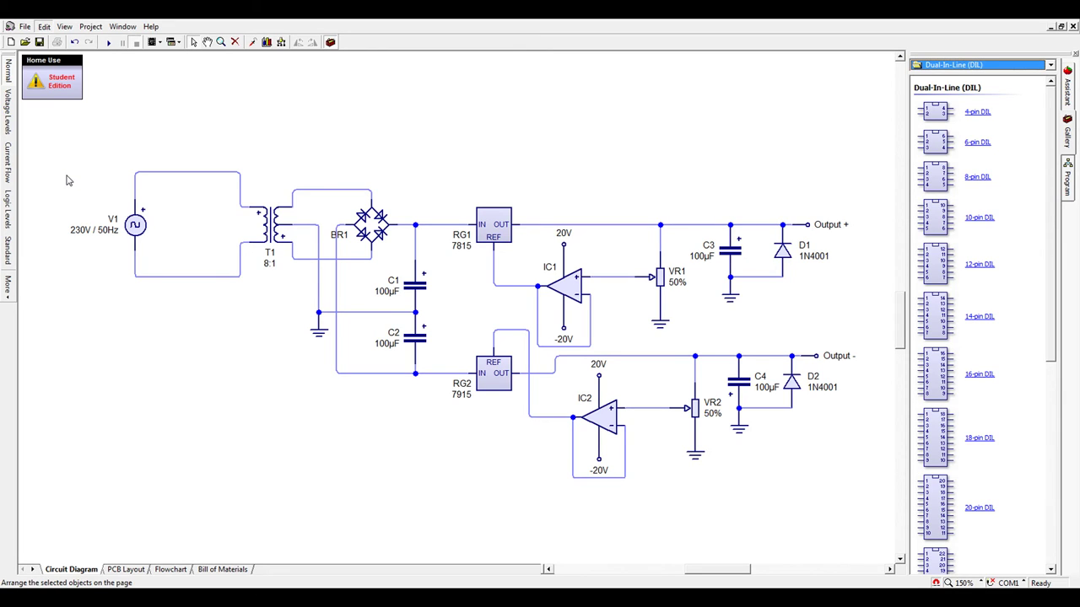
click(278, 110)
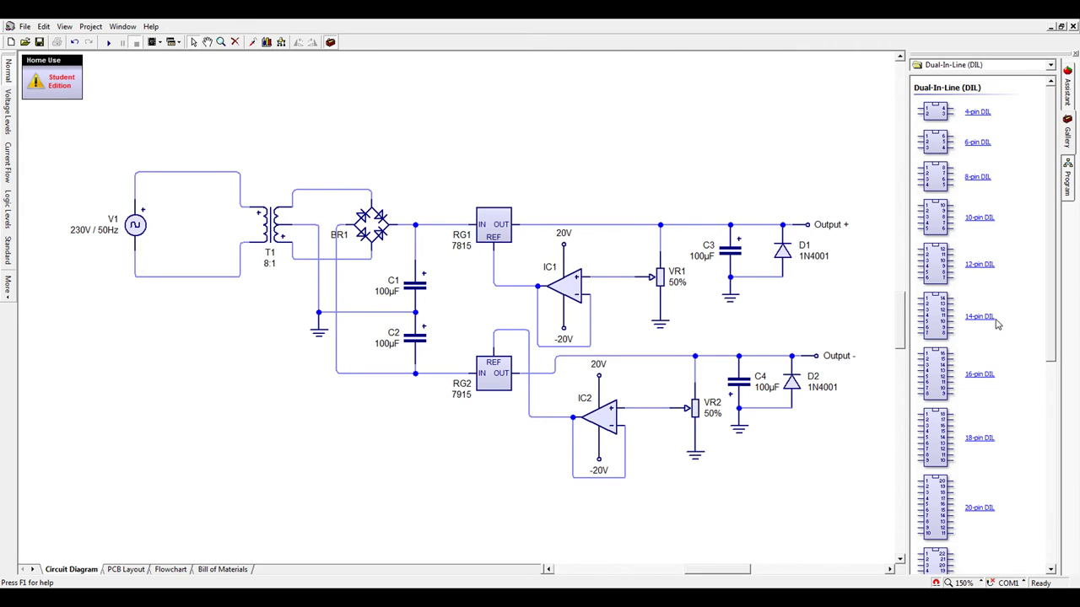
Look through the Electromechanical and Relays categories in the component library.
scroll(1004, 367, down, 1)
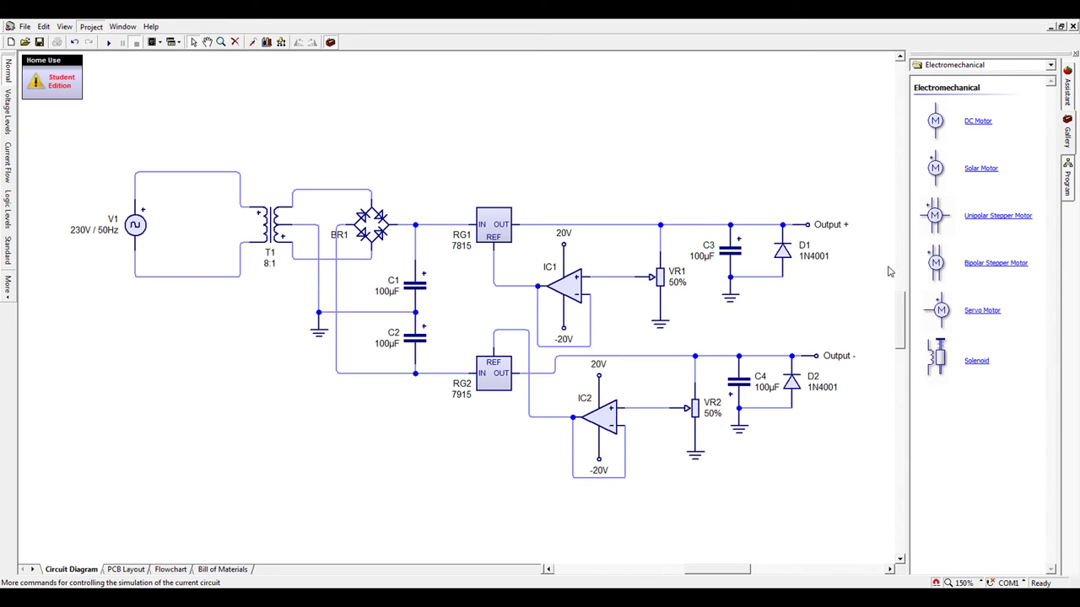
click(968, 67)
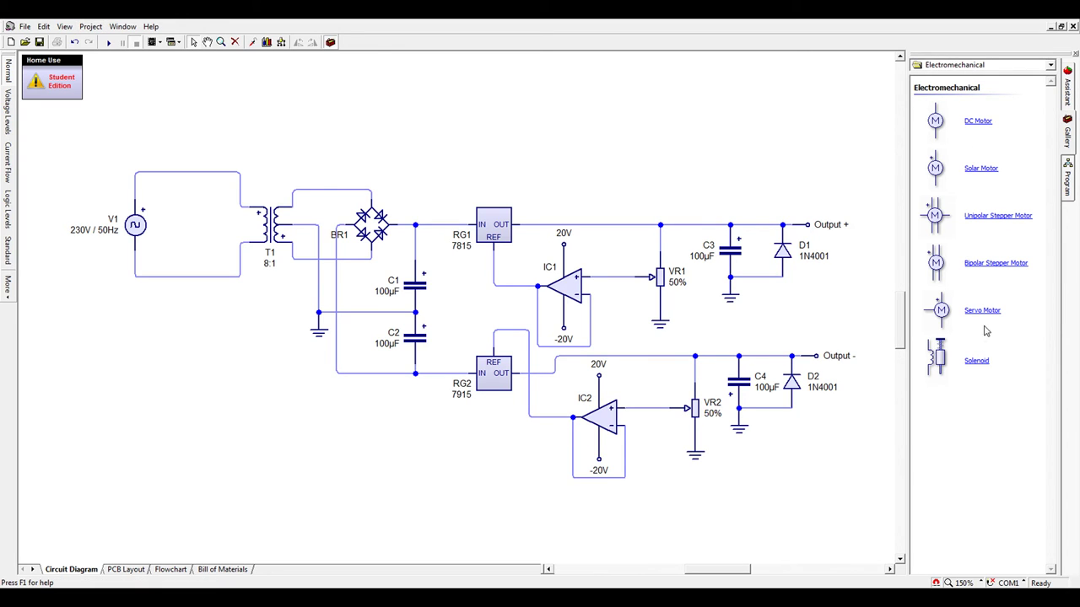
click(987, 354)
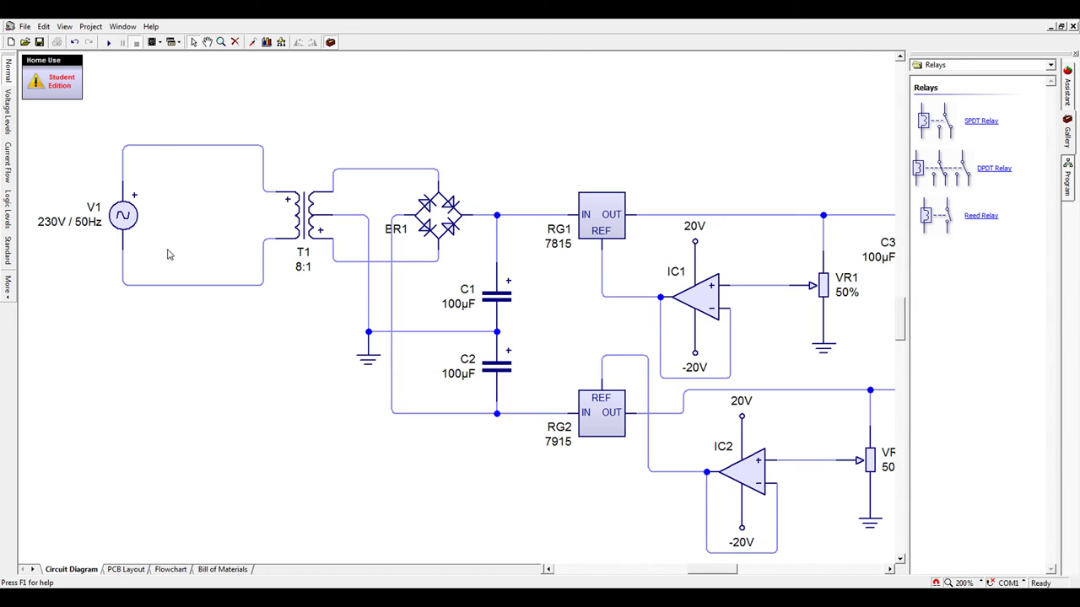
scroll(171, 242, up, 1)
scroll(488, 263, up, 2)
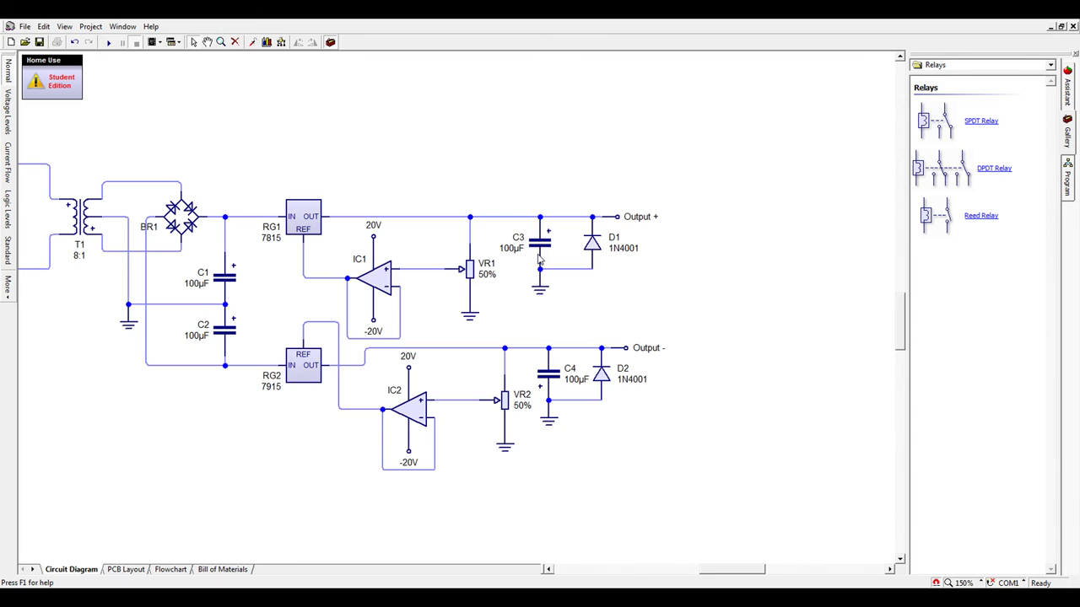
mouse_move(751, 572)
mouse_down()
mouse_move(724, 581)
mouse_move(733, 581)
mouse_up()
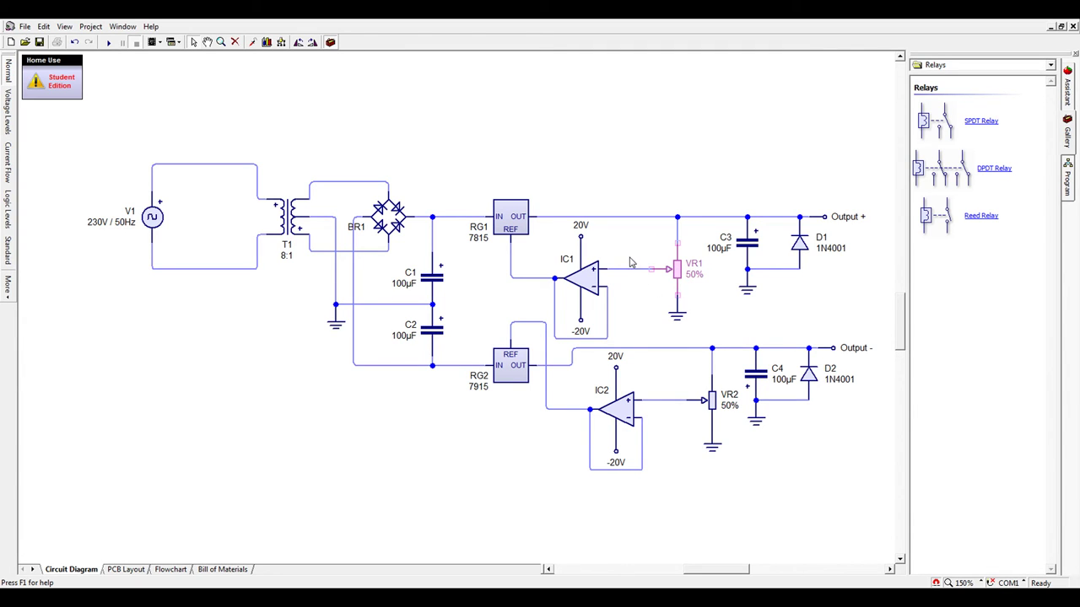
click(675, 275)
click(643, 307)
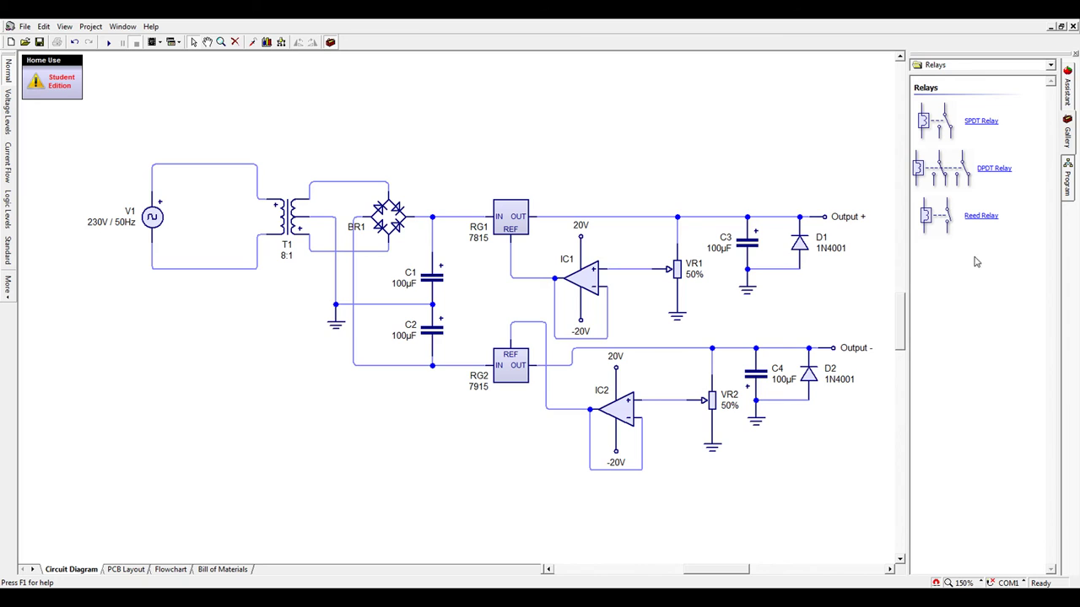
Look through the Audio, Sockets and Sensors categories in the component library.
scroll(978, 292, down, 1)
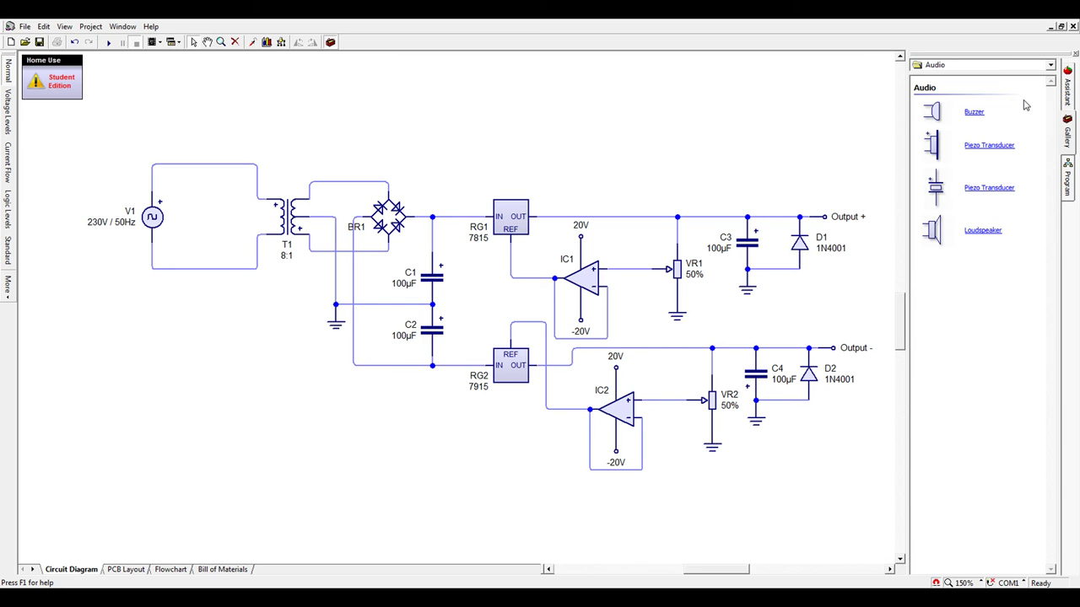
scroll(1024, 144, down, 3)
scroll(976, 237, down, 5)
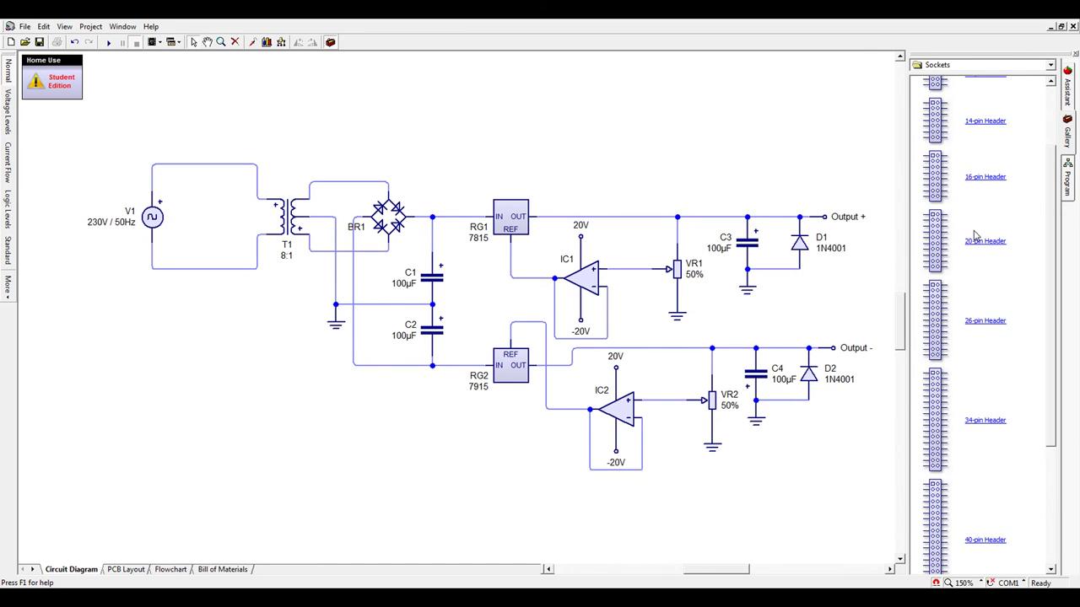
scroll(974, 236, up, 5)
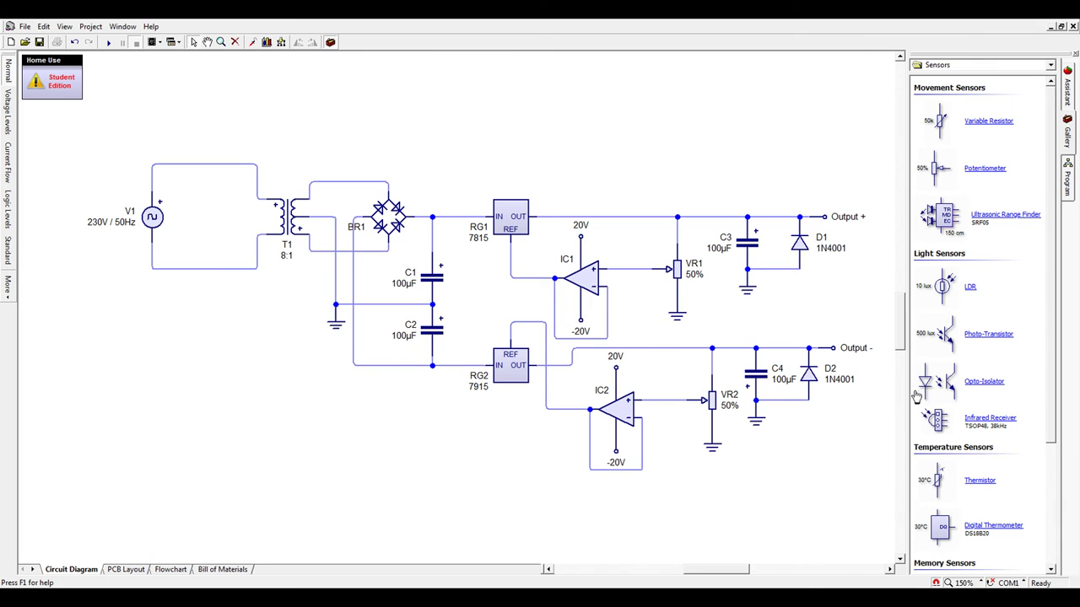
scroll(919, 397, down, 1)
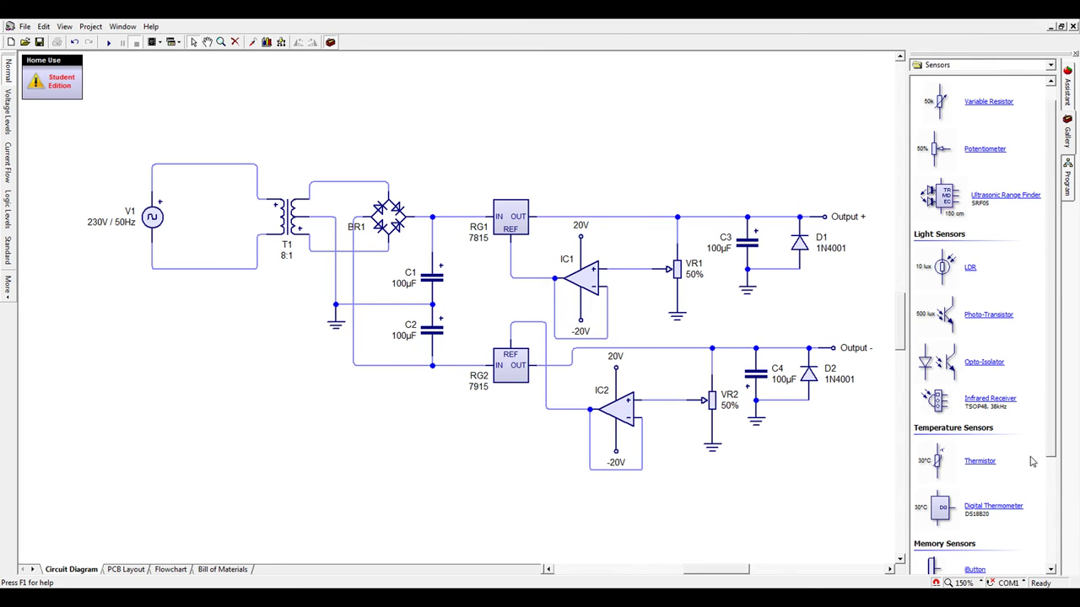
Look through the light, temperature, memory and timing sensors and try a DS1307 Real-Time Clock below the negative rail, removing it again.
scroll(944, 526, down, 1)
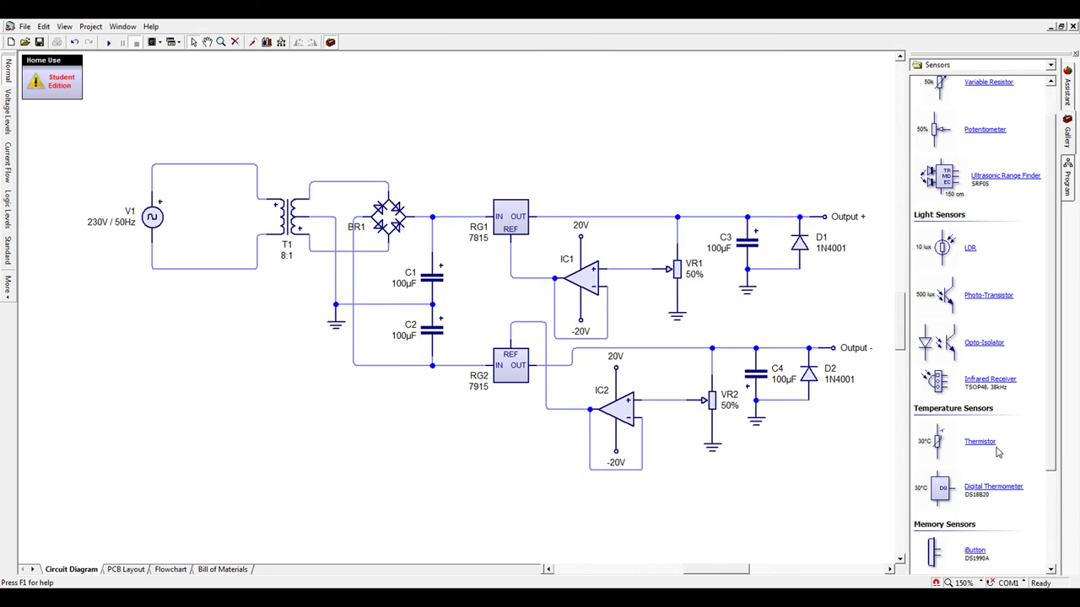
scroll(998, 453, down, 3)
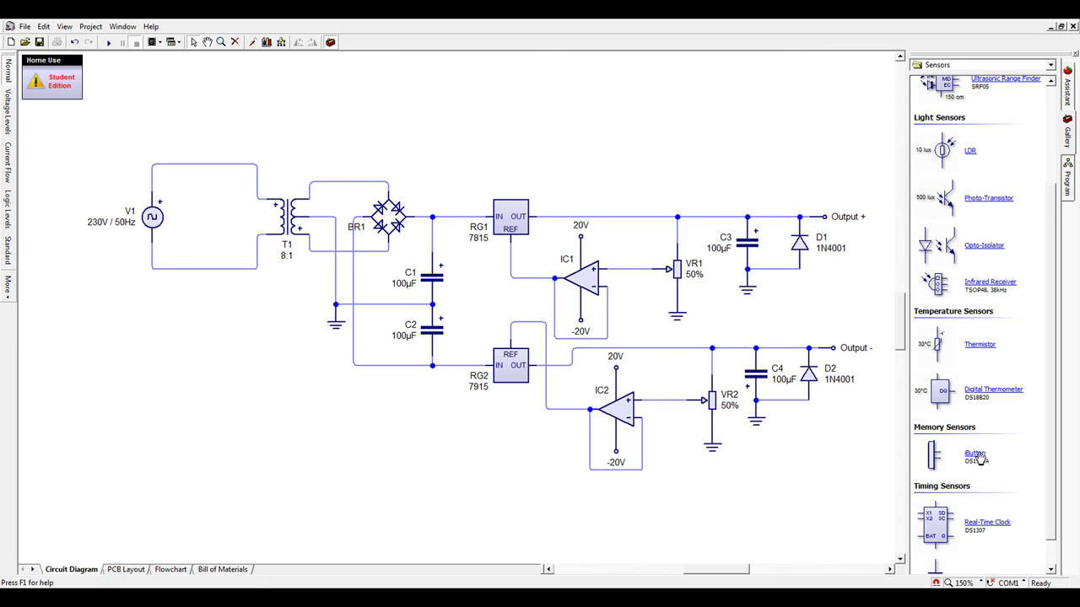
scroll(966, 451, down, 1)
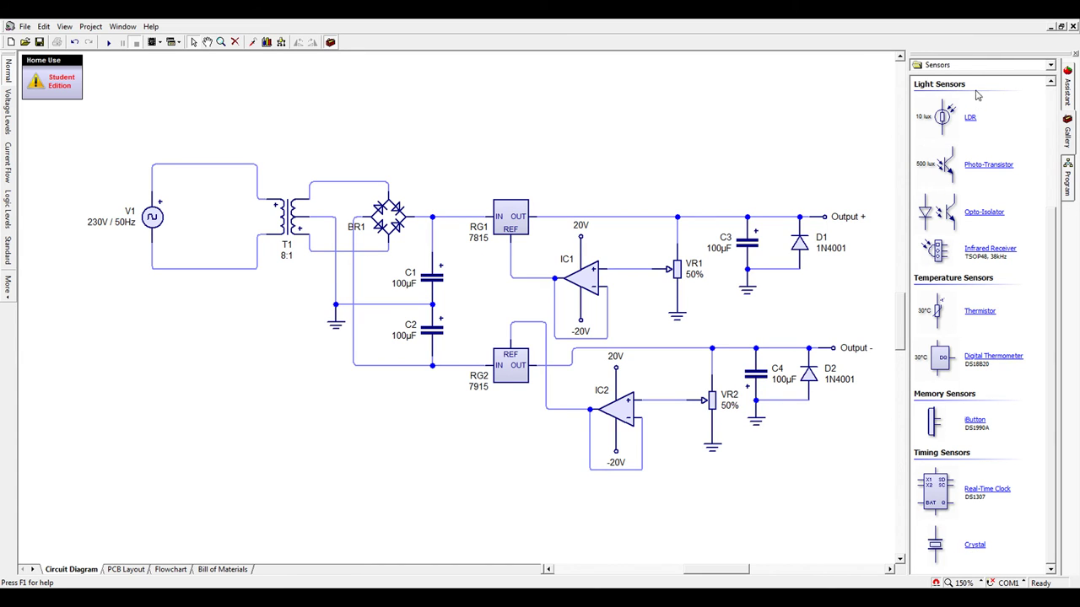
drag(936, 478, 830, 507)
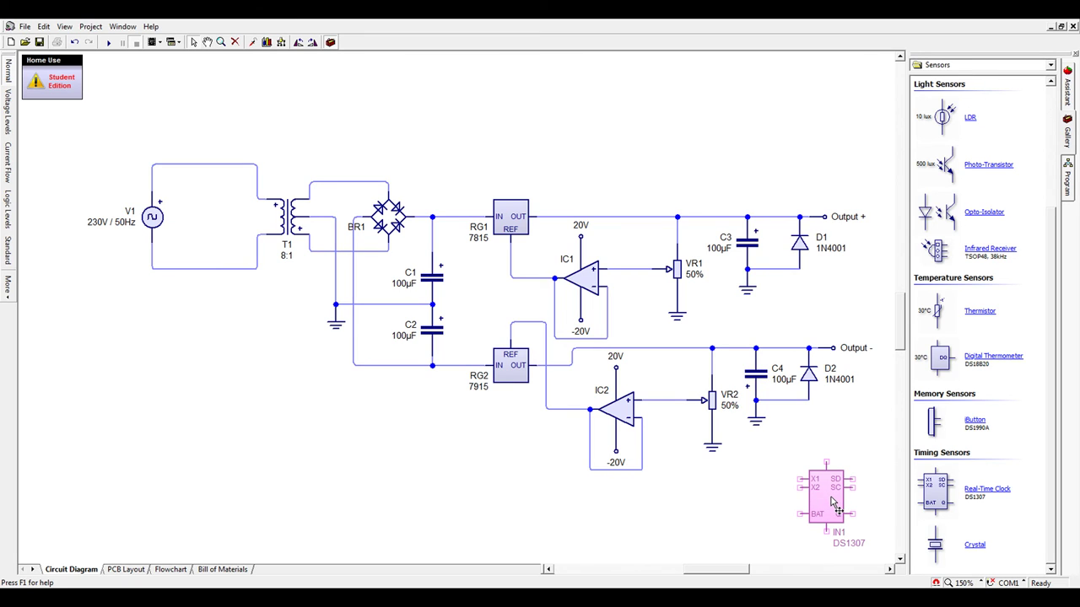
key(Delete)
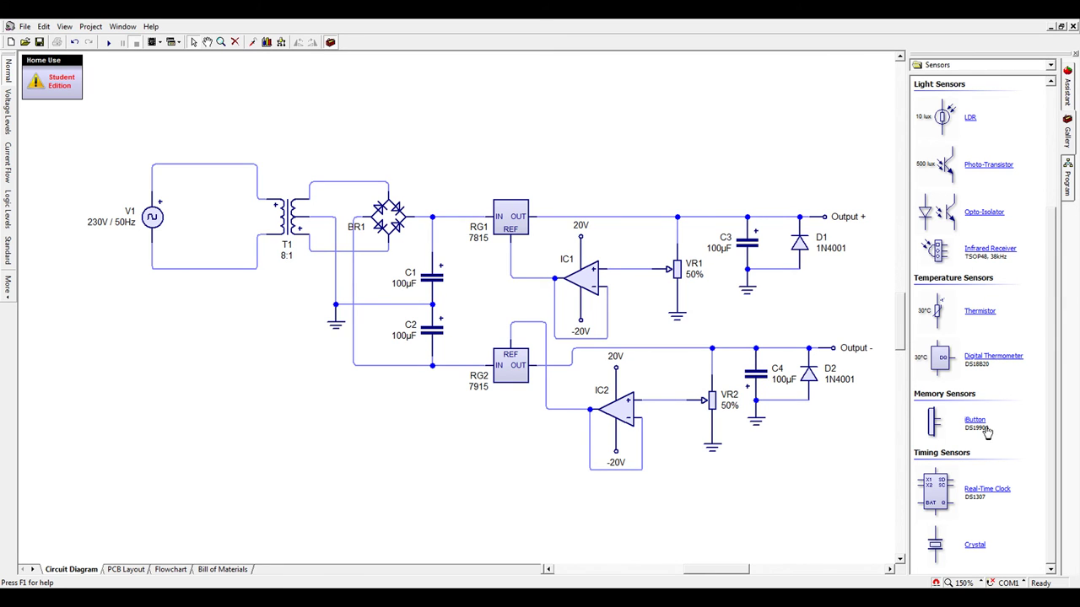
Look through the Switches category and try a 4x4 keypad (0-9, A-D, *, #) beside the circuit, removing it again.
scroll(1015, 459, up, 4)
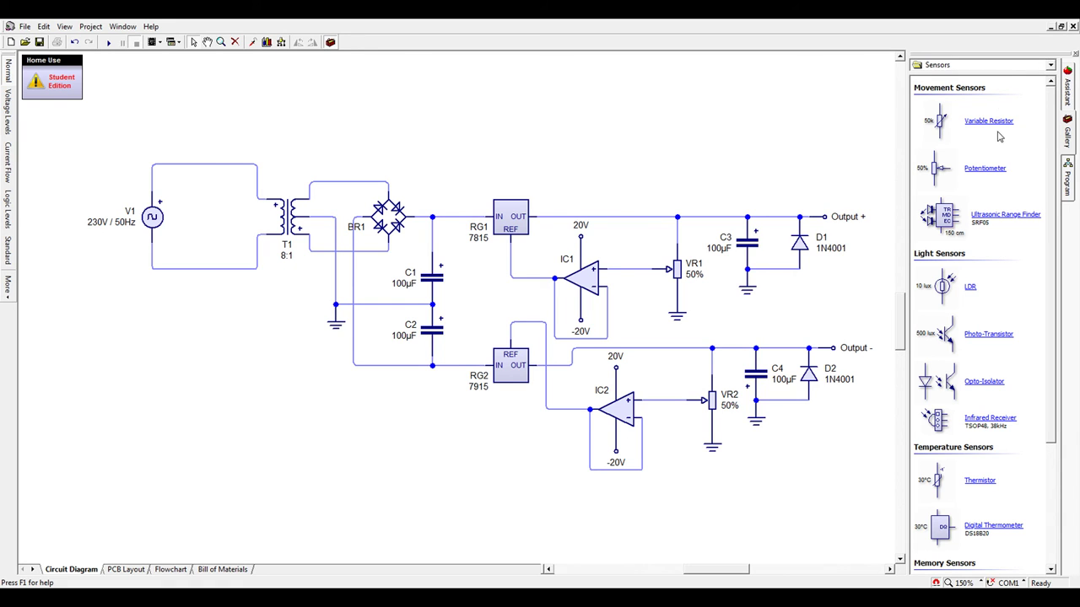
scroll(993, 125, down, 1)
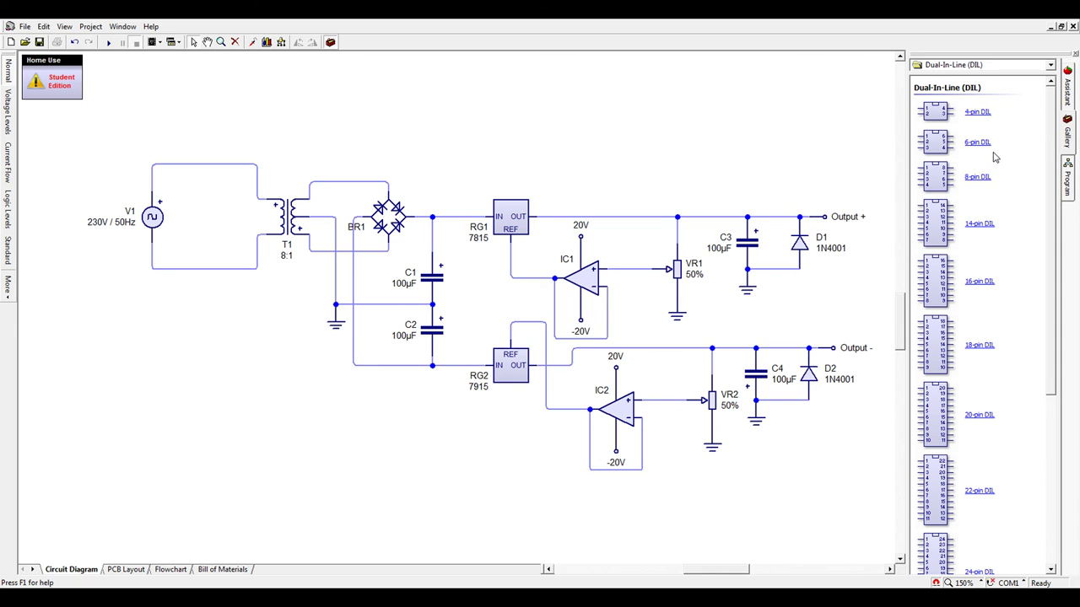
scroll(994, 157, down, 3)
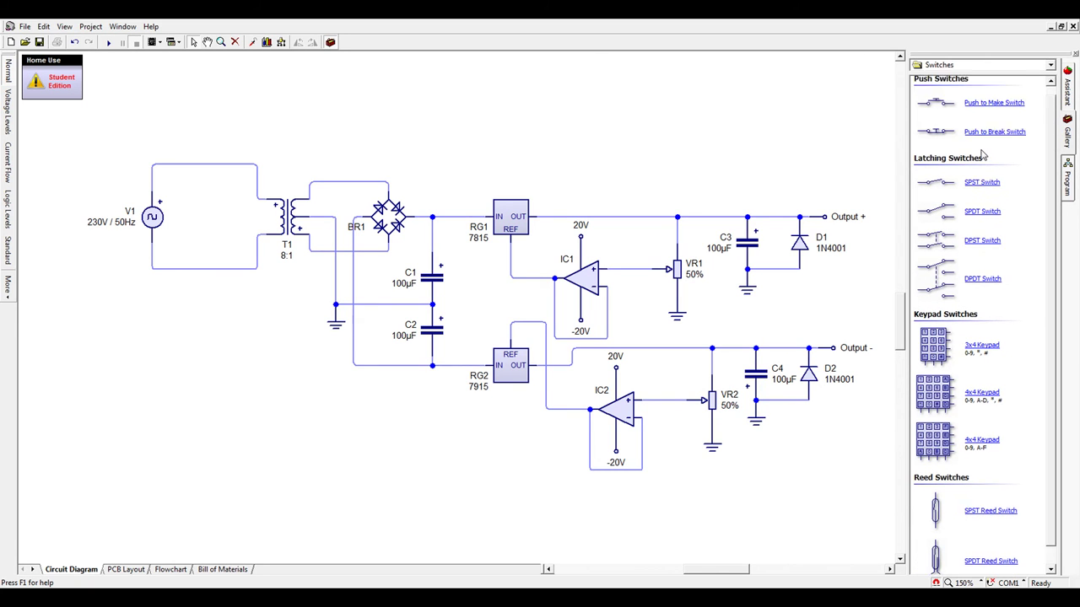
scroll(982, 155, down, 1)
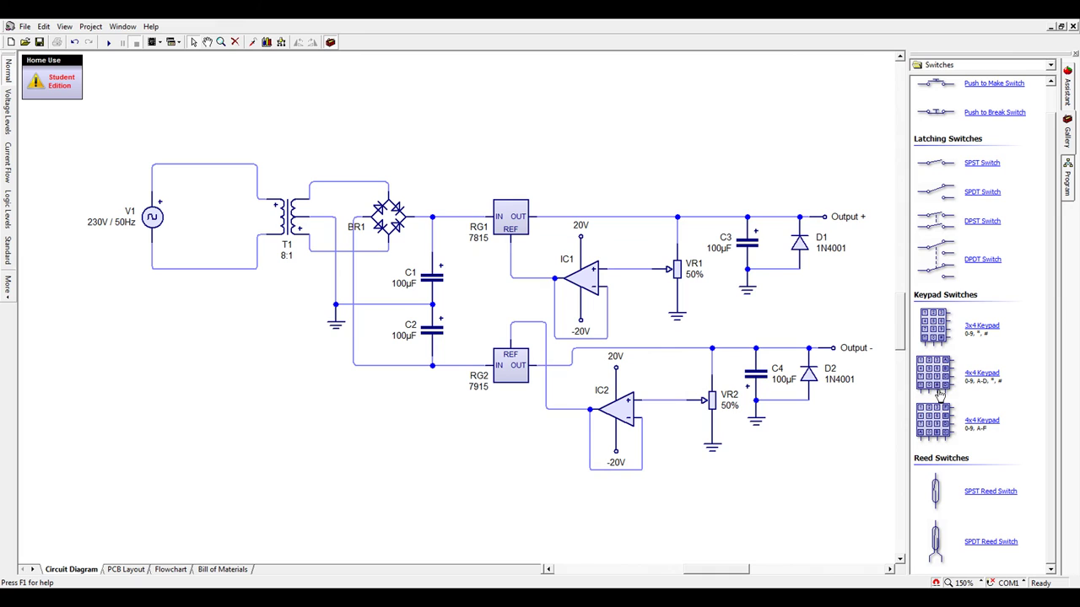
drag(938, 394, 759, 494)
drag(926, 386, 219, 409)
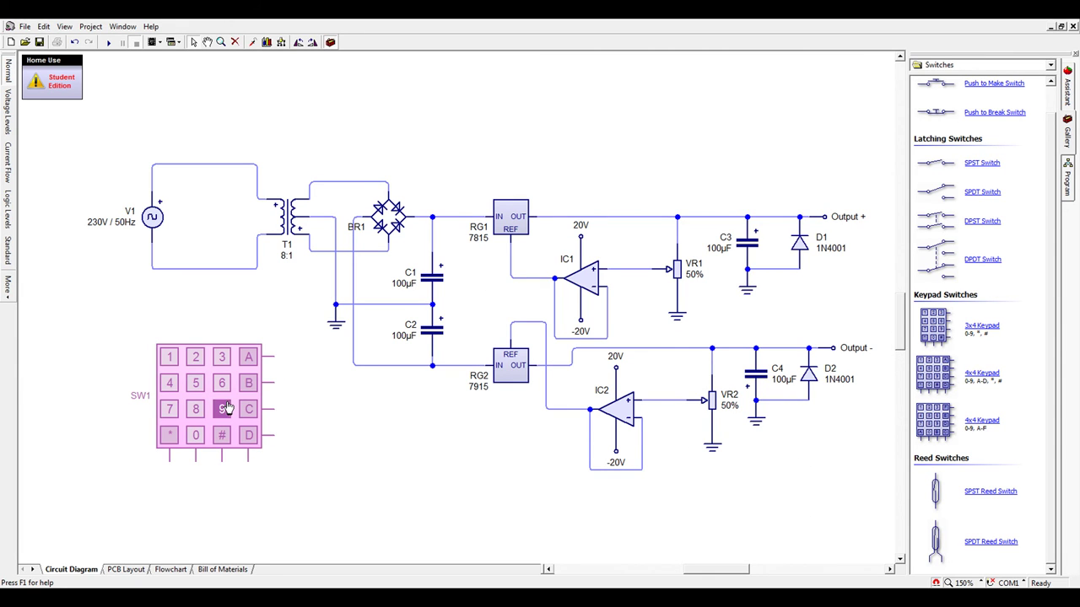
drag(242, 393, 783, 331)
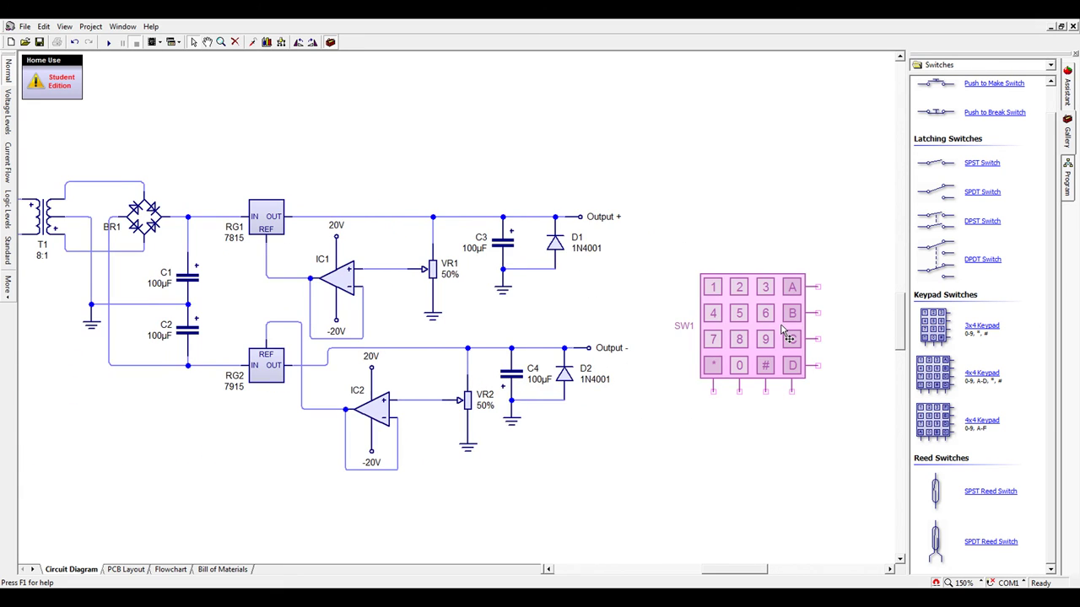
key(Delete)
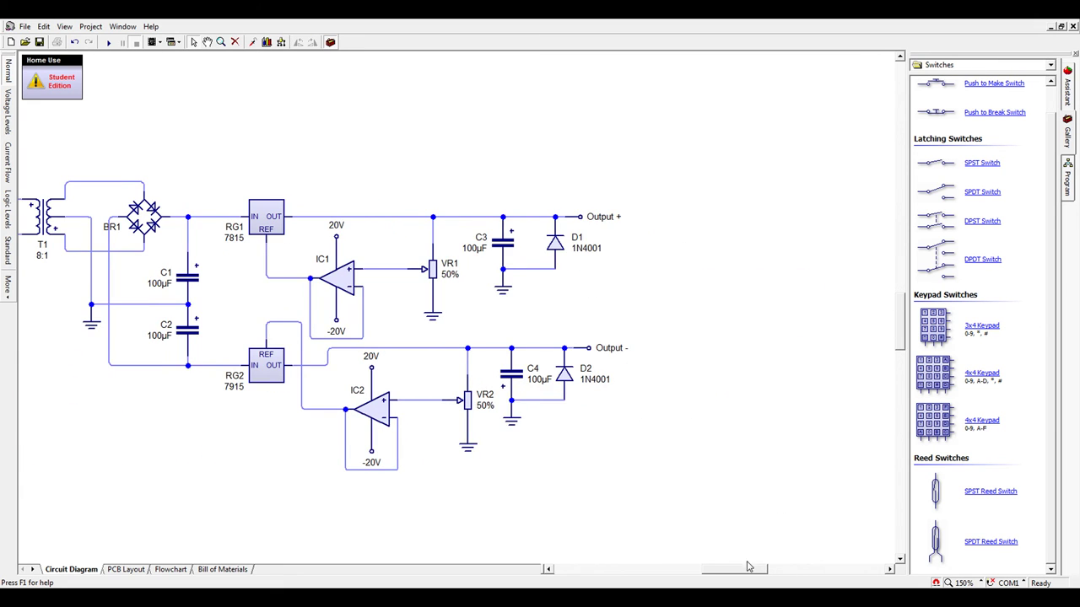
drag(748, 569, 728, 567)
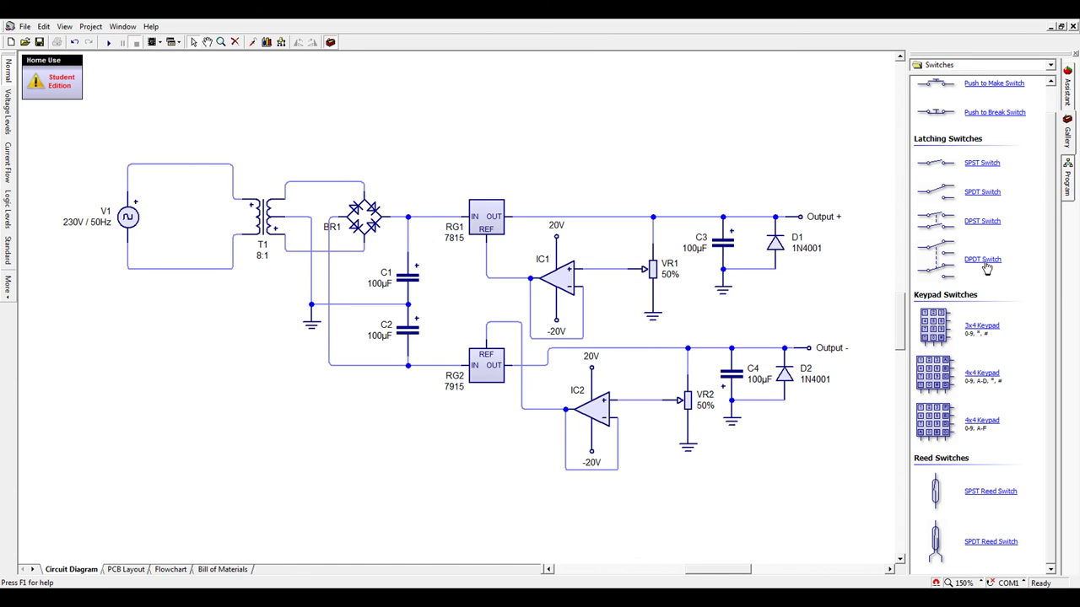
Switch from the circuit diagram to the PCB layout and open its Breadboard Modules category.
scroll(987, 267, up, 1)
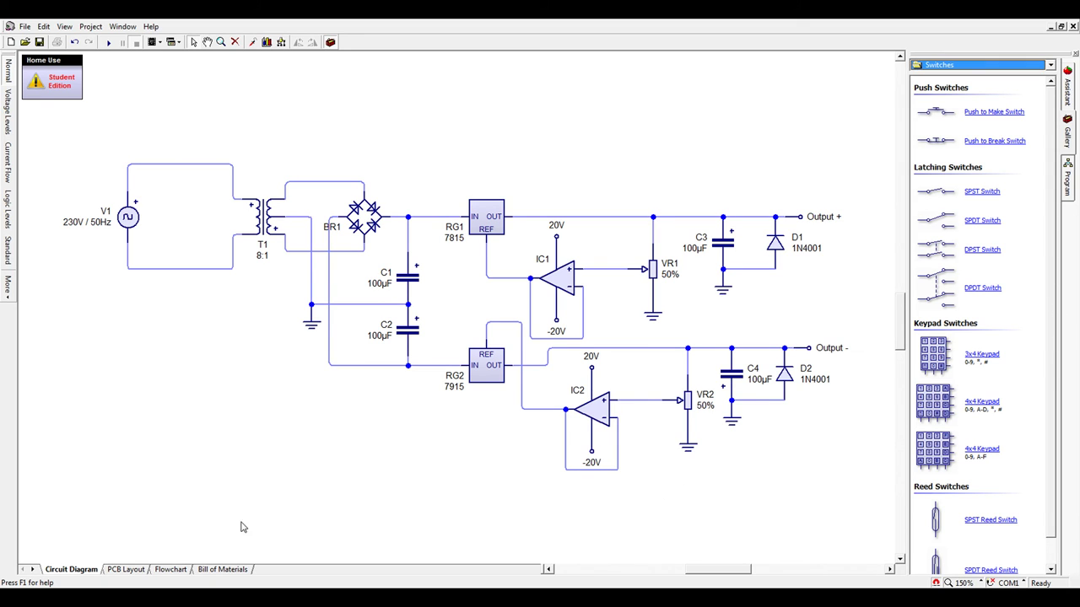
click(127, 571)
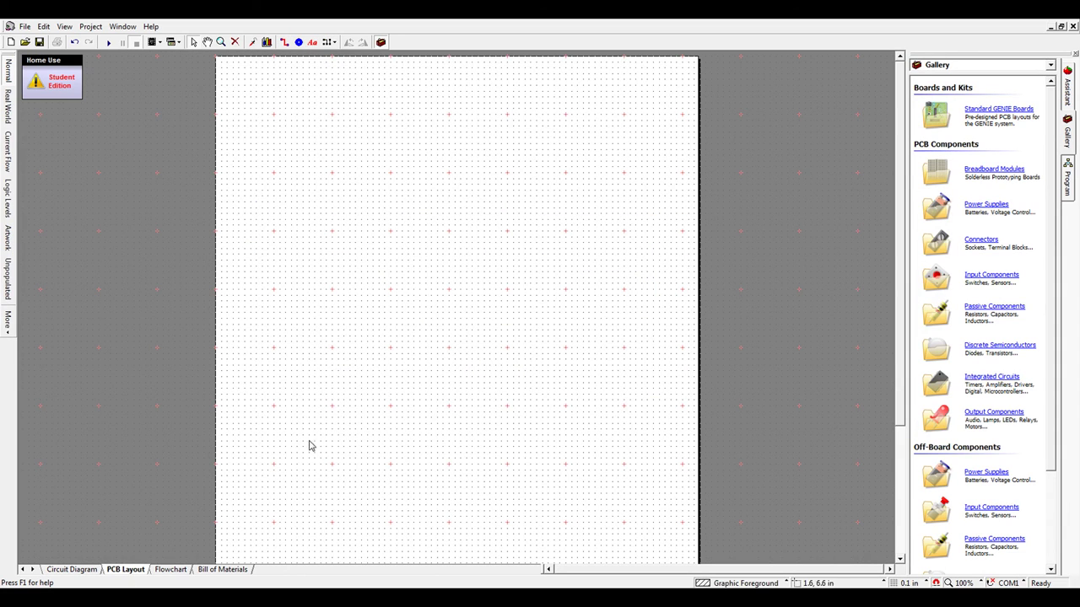
click(995, 172)
Try a 170-pin breadboard in the middle of the PCB layout, removing it again.
drag(924, 177, 501, 313)
scroll(501, 313, up, 1)
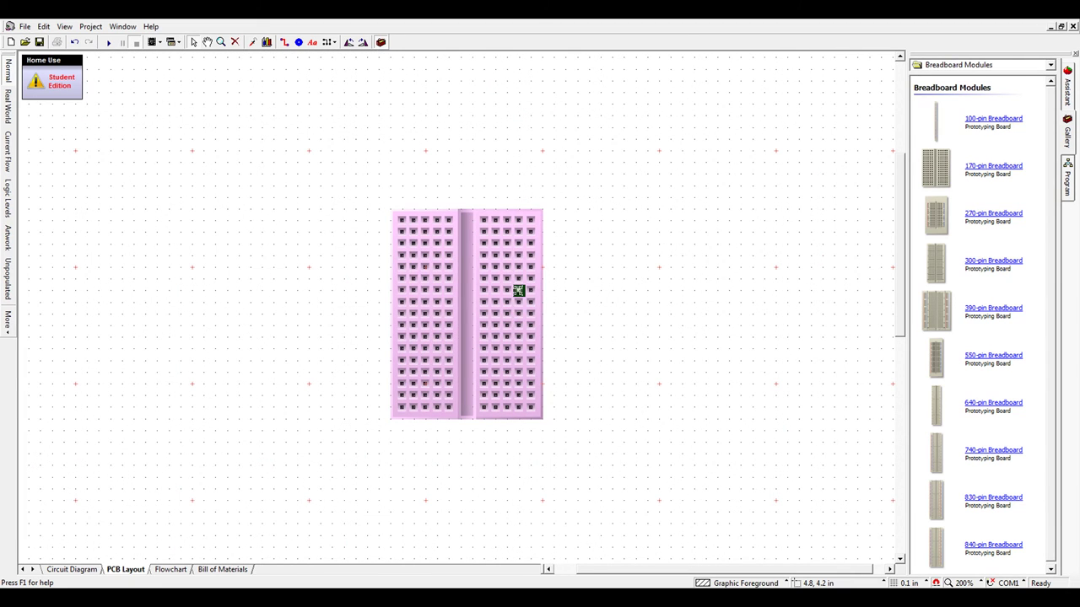
click(709, 227)
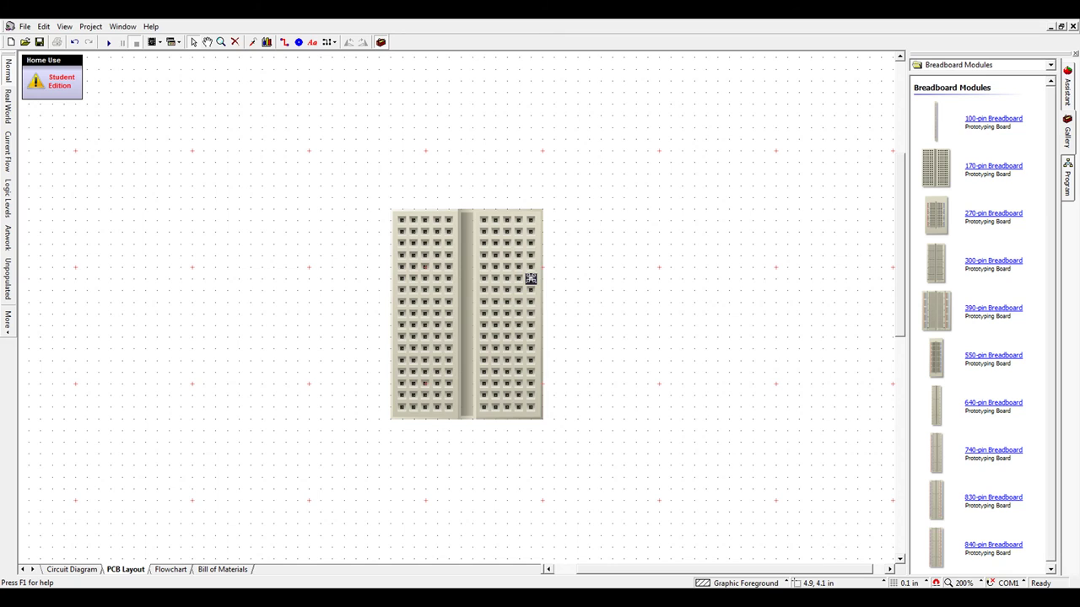
click(484, 282)
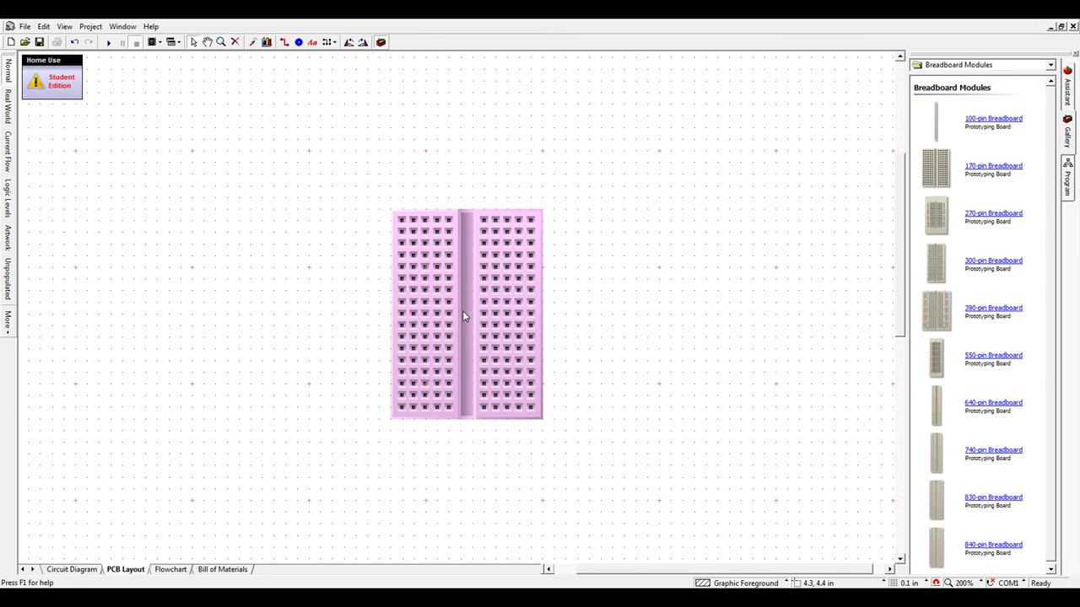
key(Delete)
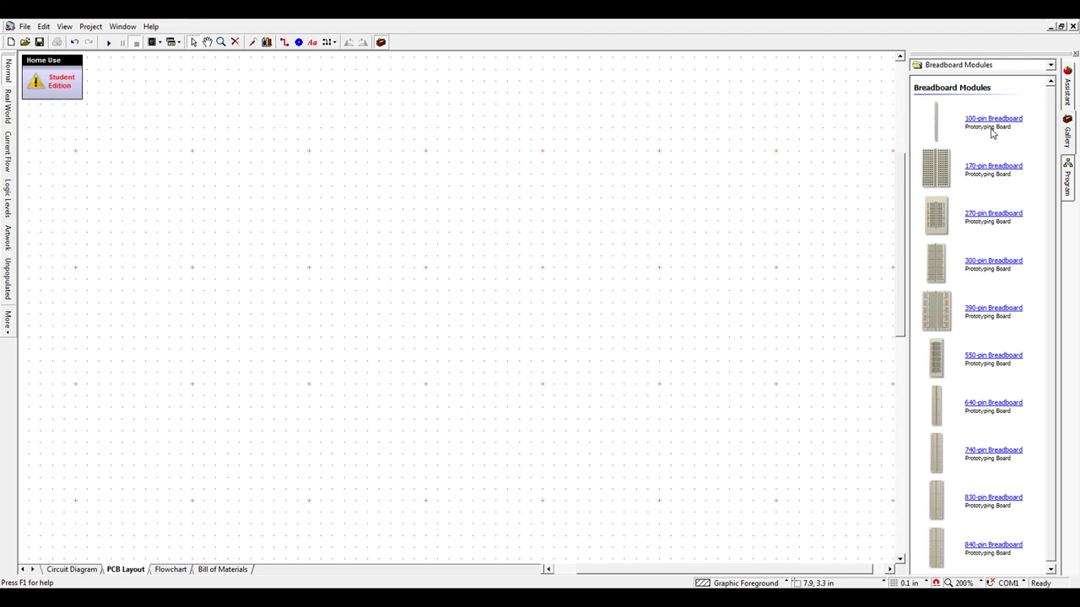
Look through the Dual-In-Line (DIL), Capacitors, PNP Transistors and 4000B Series categories of the PCB component library.
scroll(962, 65, down, 1)
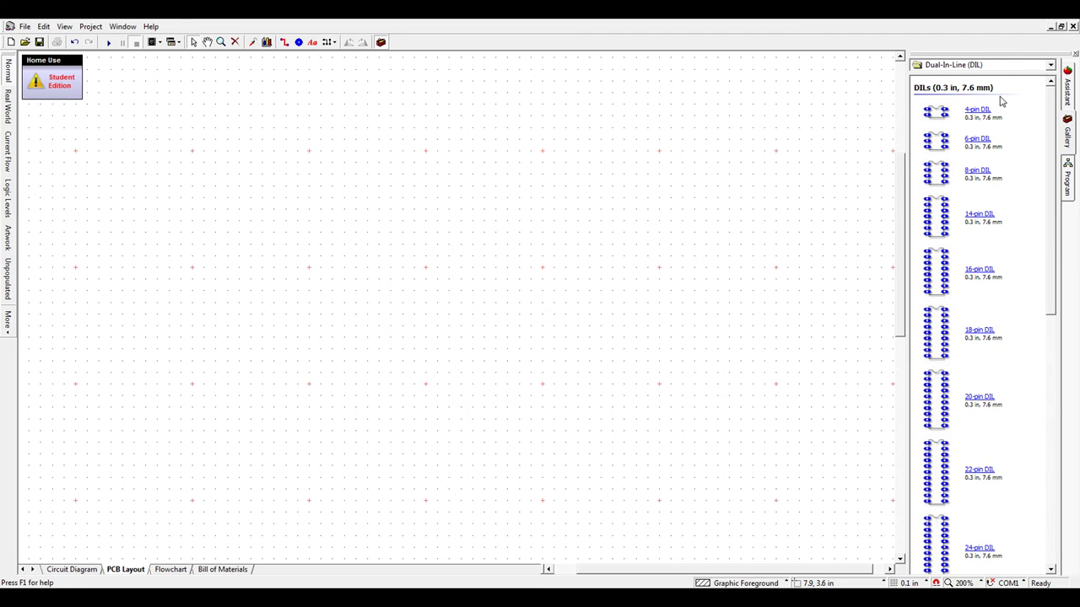
scroll(991, 167, down, 1)
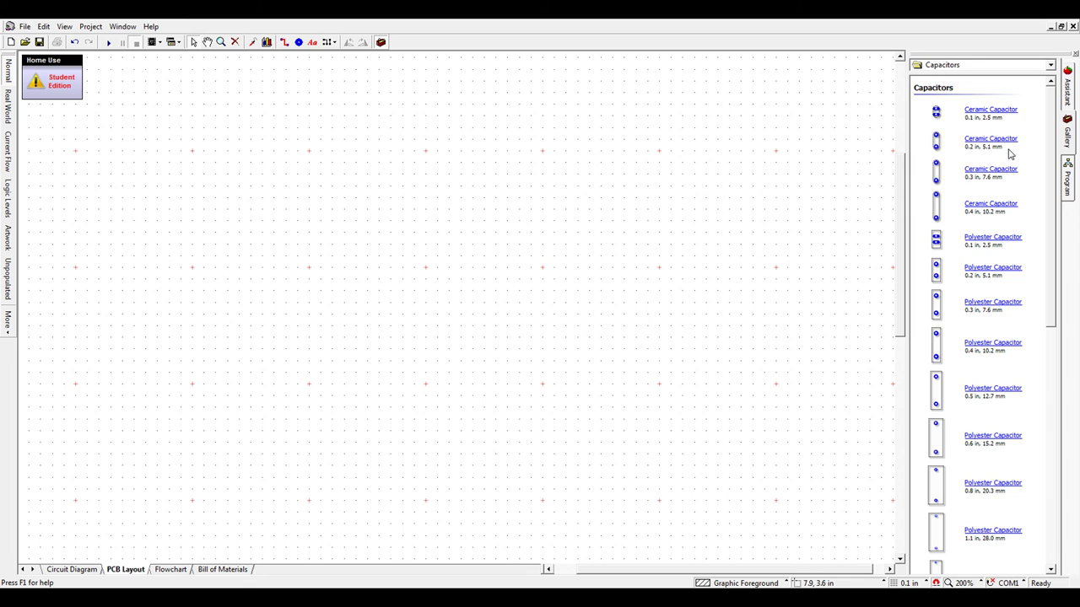
scroll(988, 65, down, 1)
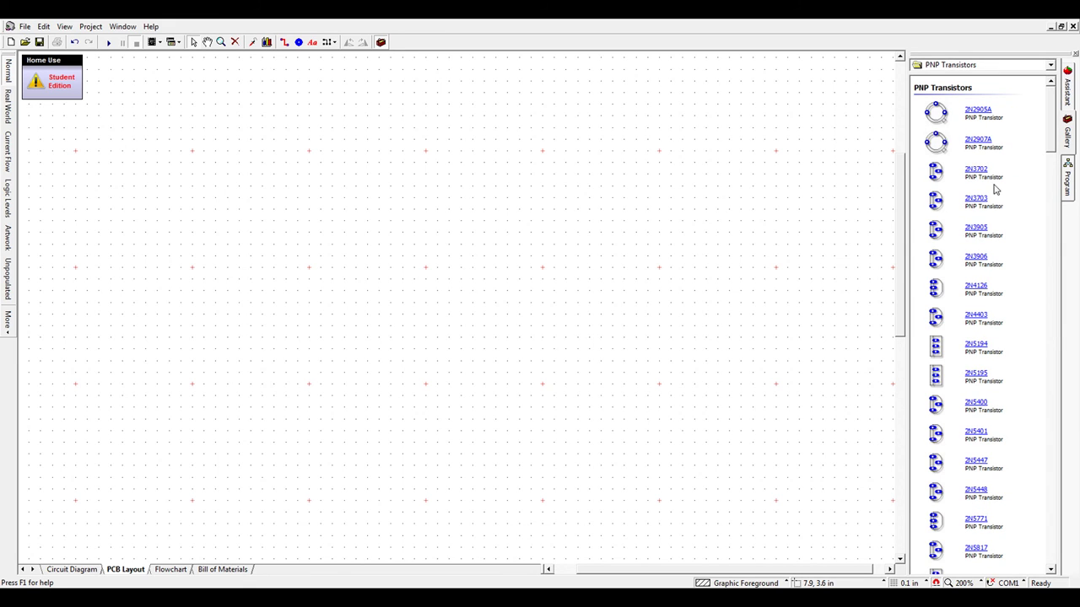
scroll(990, 143, down, 1)
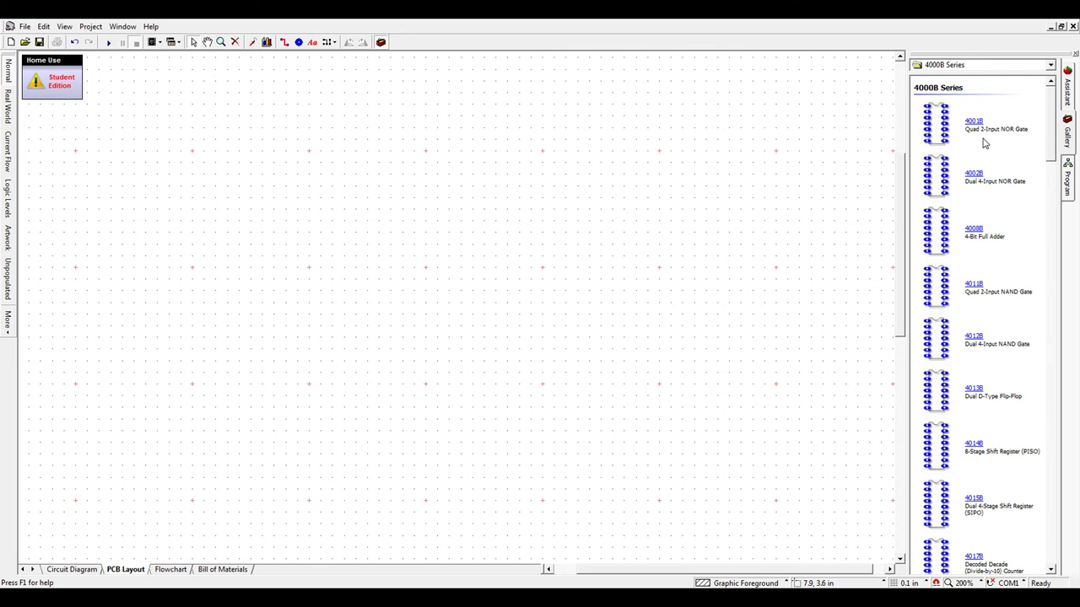
Place a standard 5 mm amber LED on the PCB layout and a miniature 3 mm red LED just above it.
scroll(981, 141, down, 1)
drag(980, 140, 718, 250)
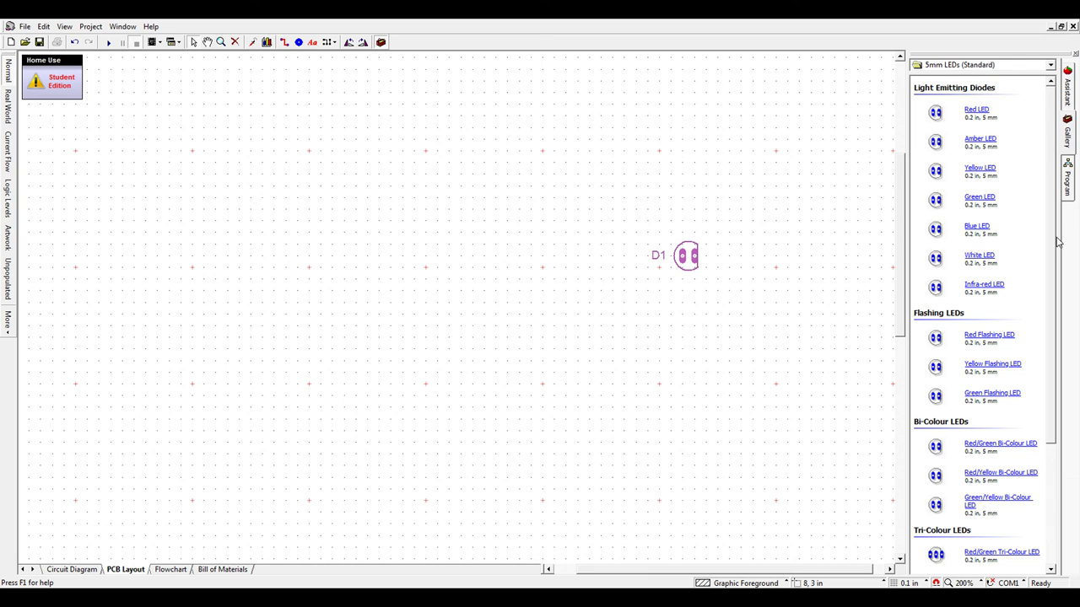
scroll(1015, 173, down, 1)
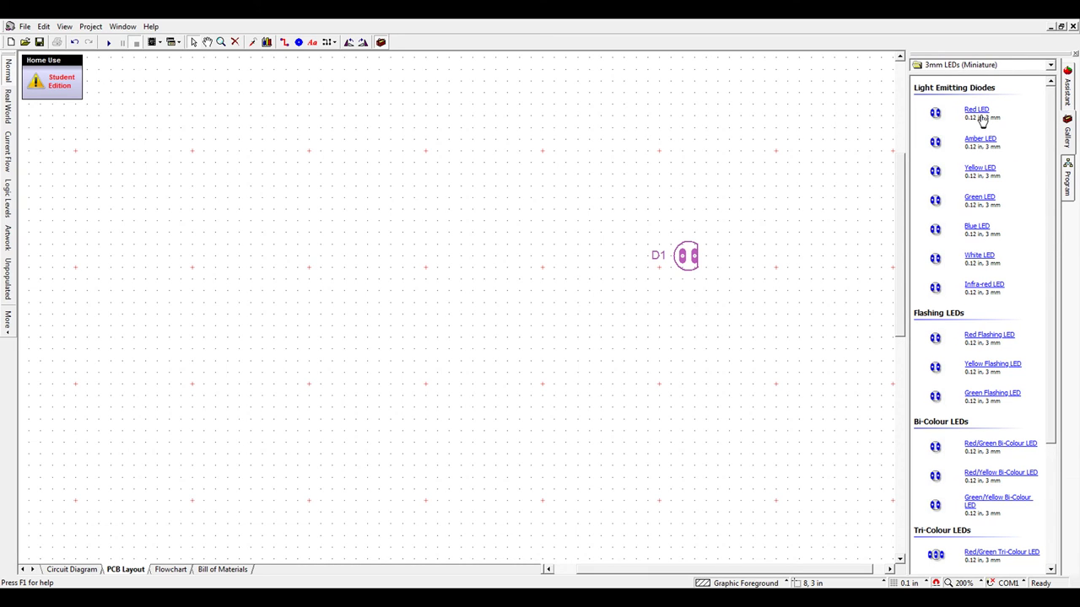
drag(984, 118, 688, 221)
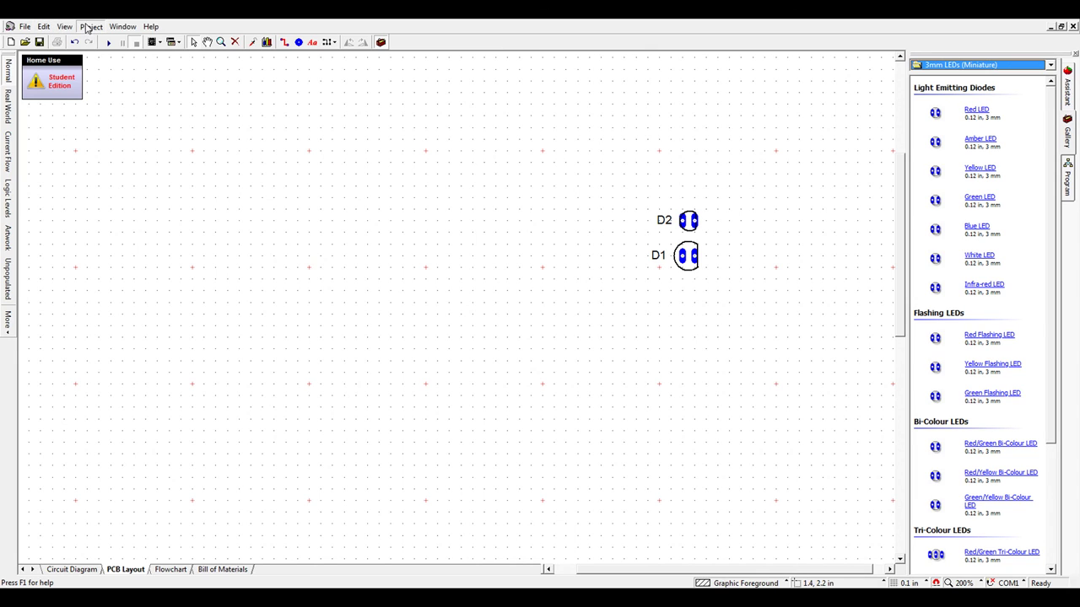
click(739, 284)
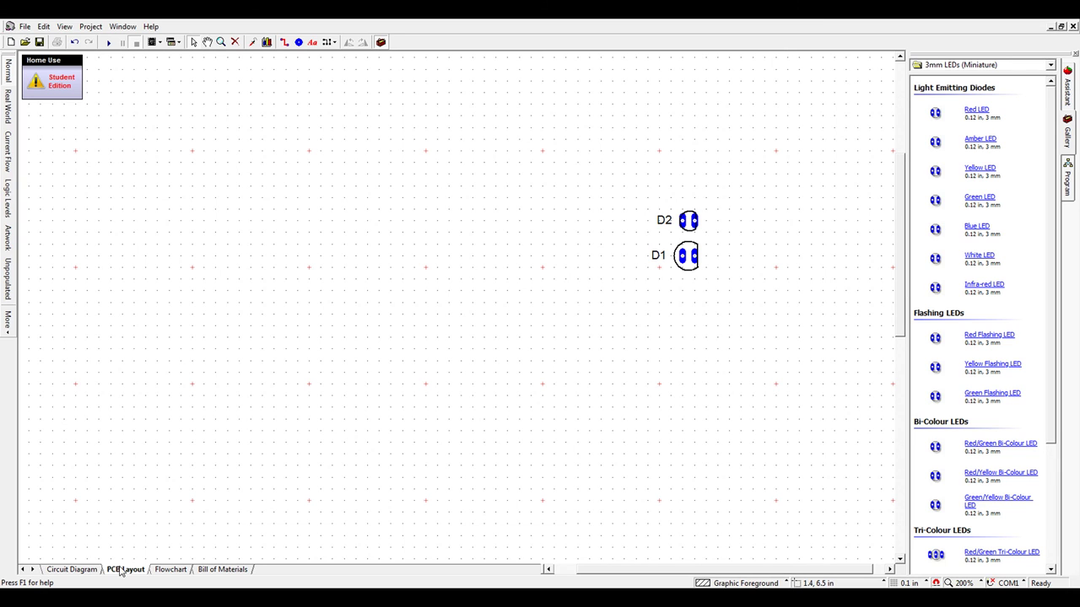
Look at the flowchart view with its program control symbols and at the Bill of Materials.
click(168, 569)
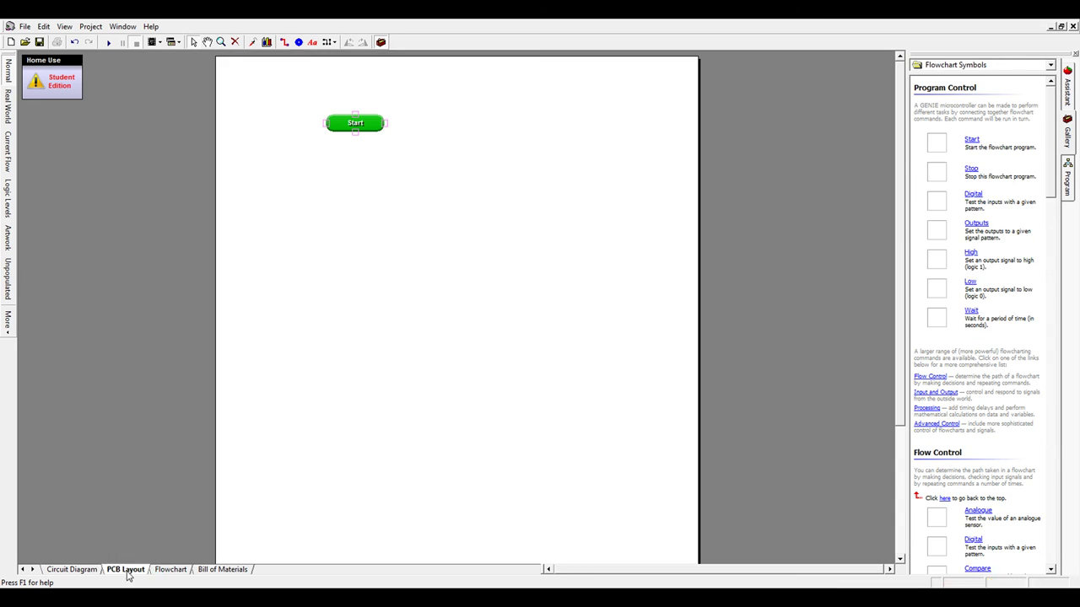
click(226, 572)
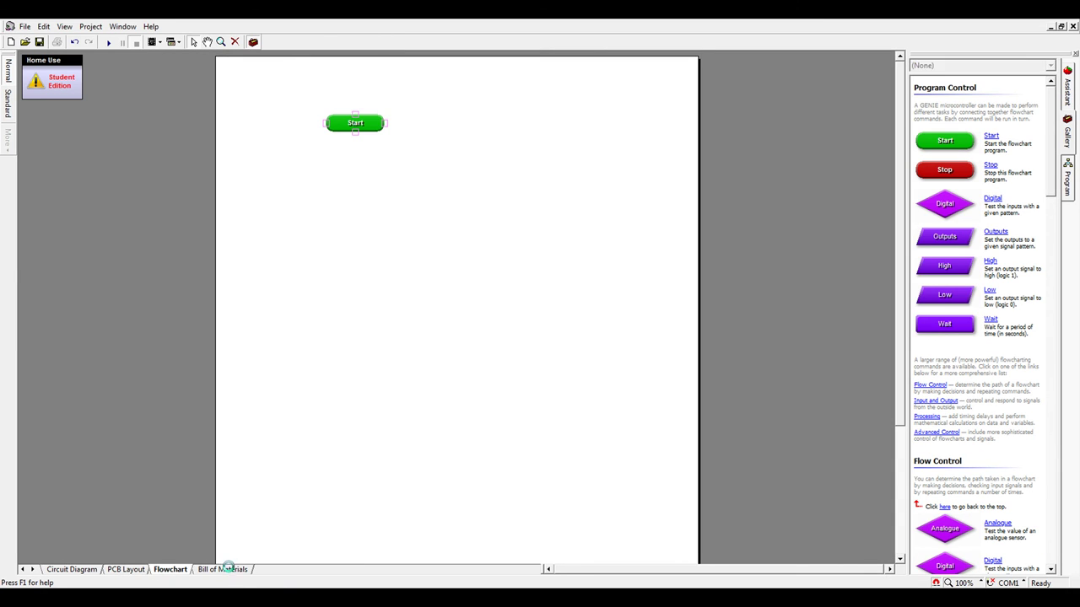
click(184, 574)
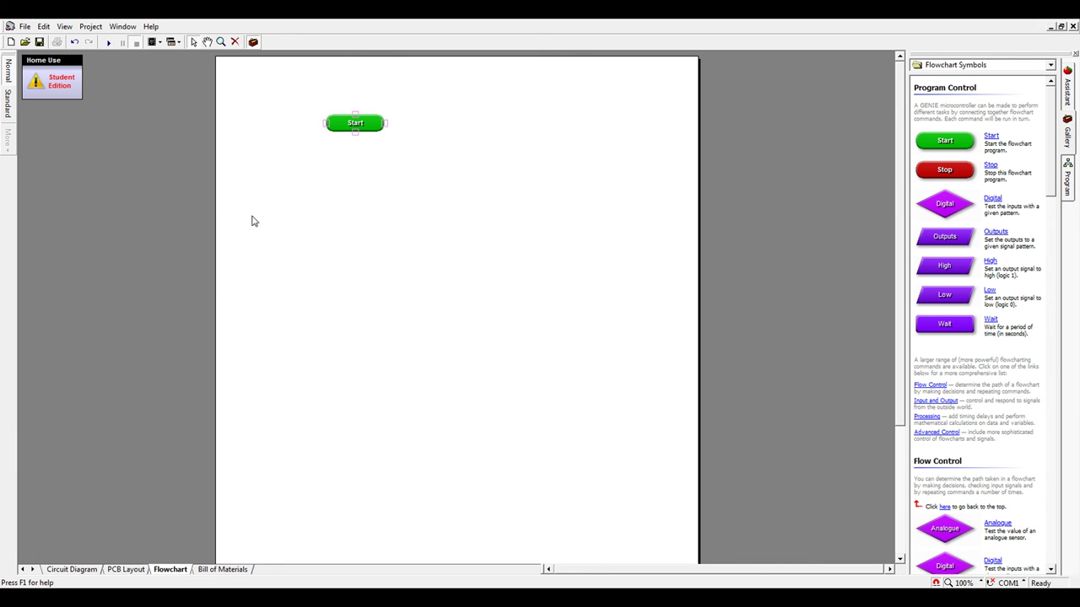
click(221, 572)
scroll(507, 97, up, 2)
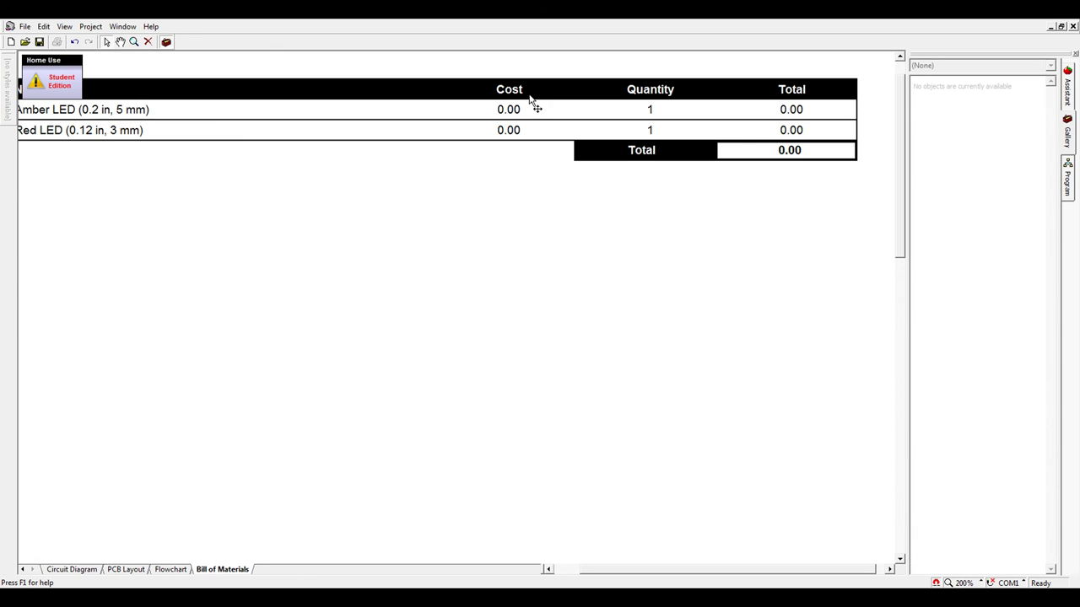
scroll(514, 127, down, 1)
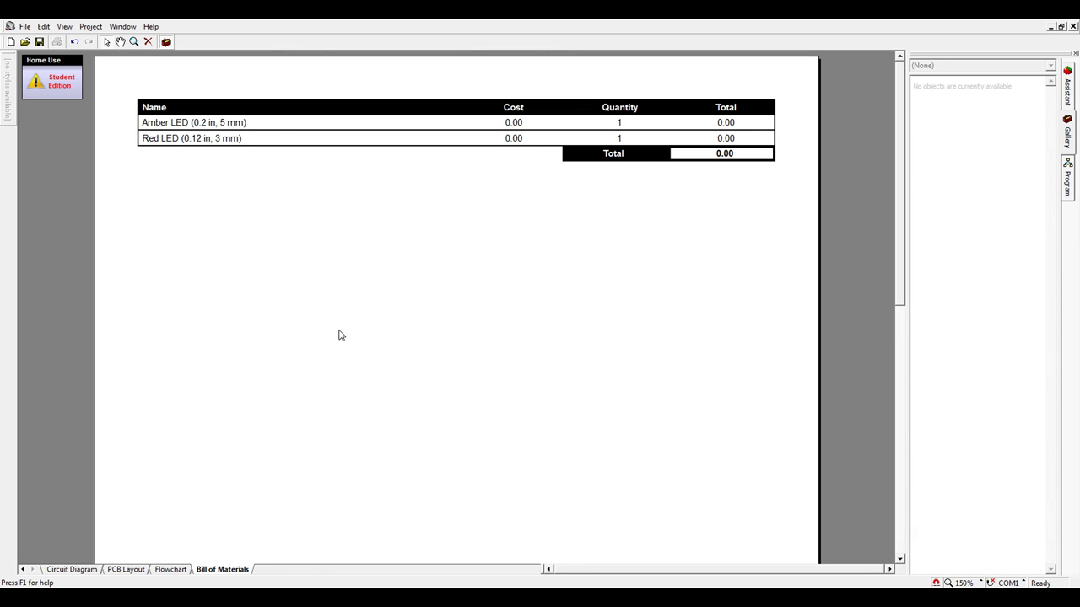
Compare the PCB layout and circuit diagram with the Bill of Materials table, and return to the circuit diagram.
click(127, 571)
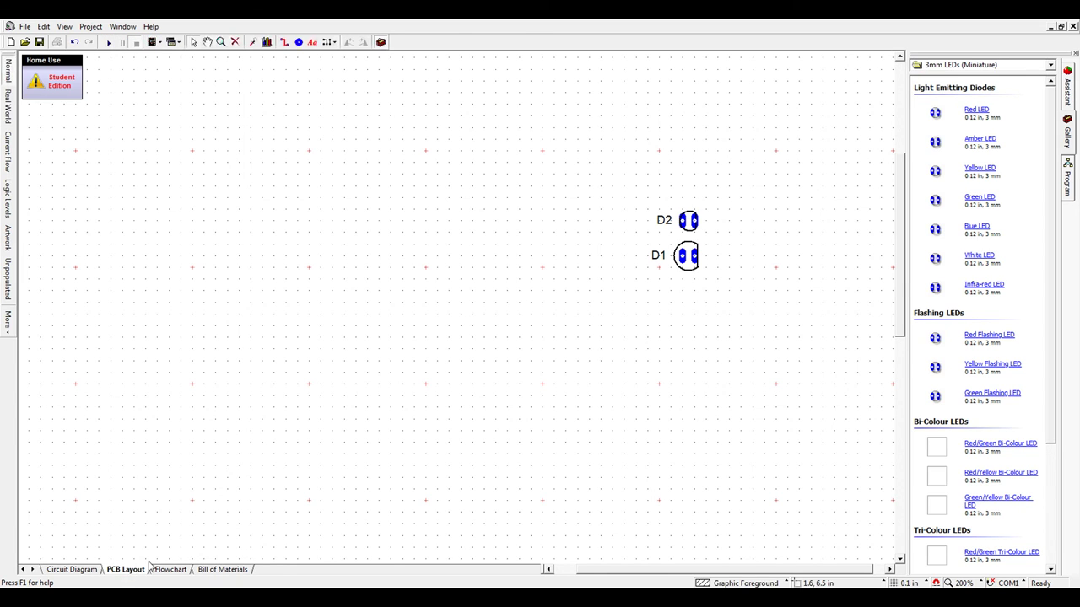
click(72, 570)
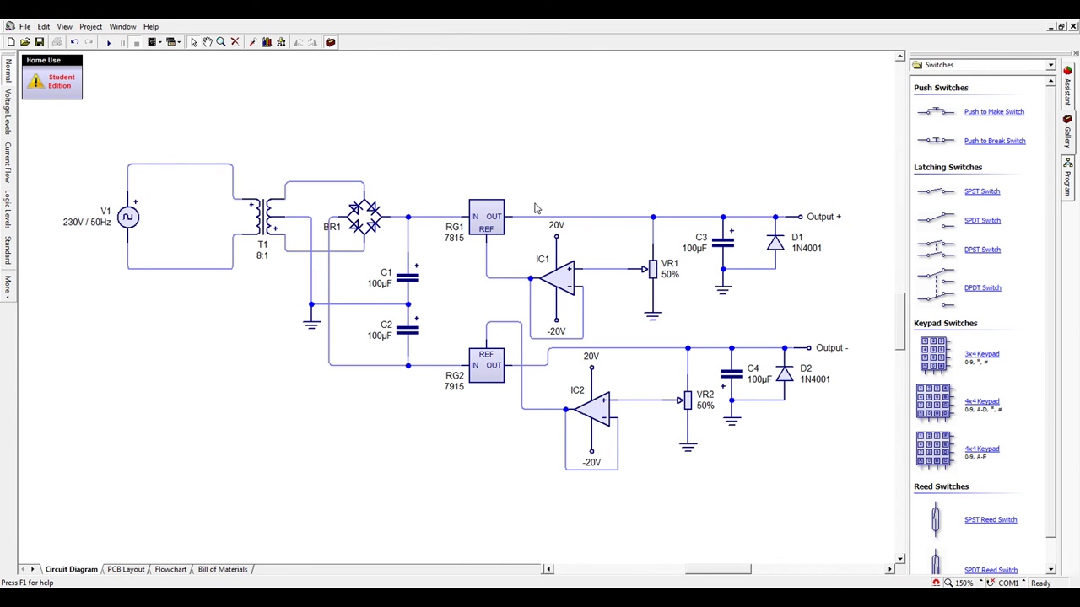
click(235, 569)
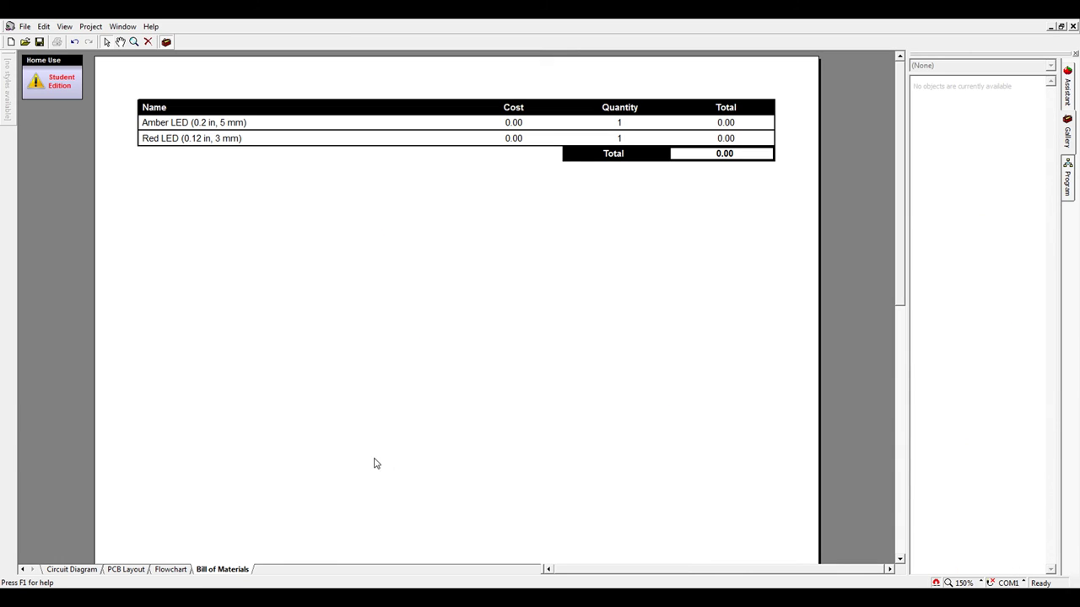
click(514, 137)
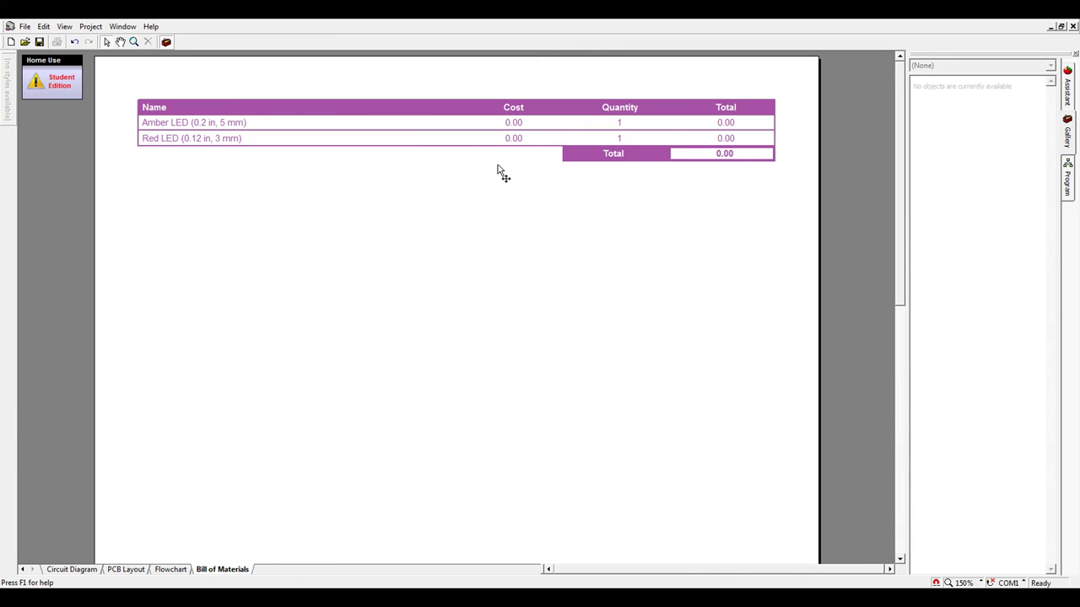
click(541, 275)
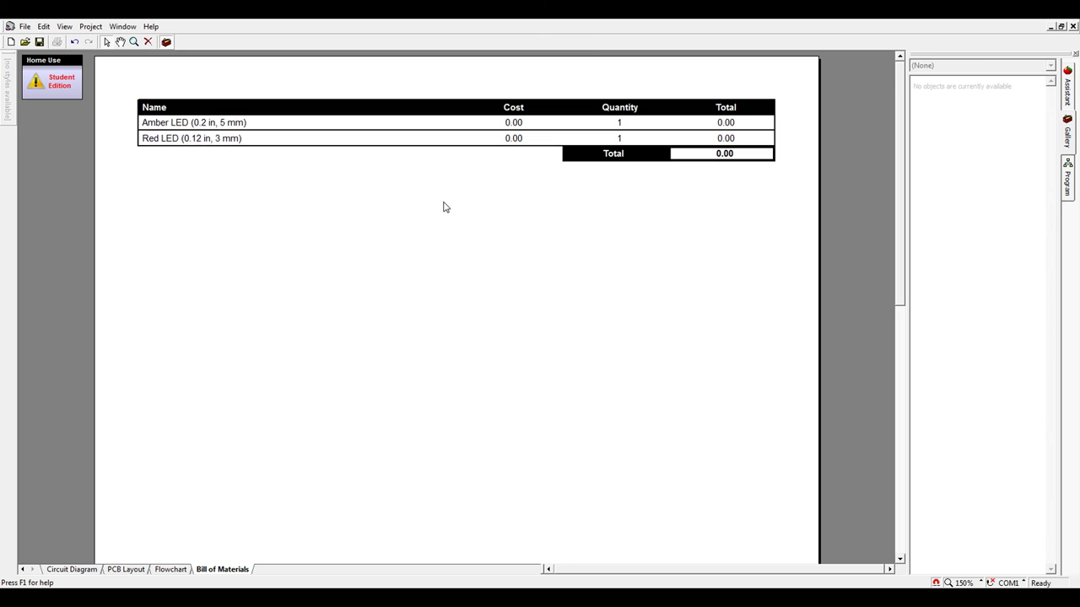
click(81, 570)
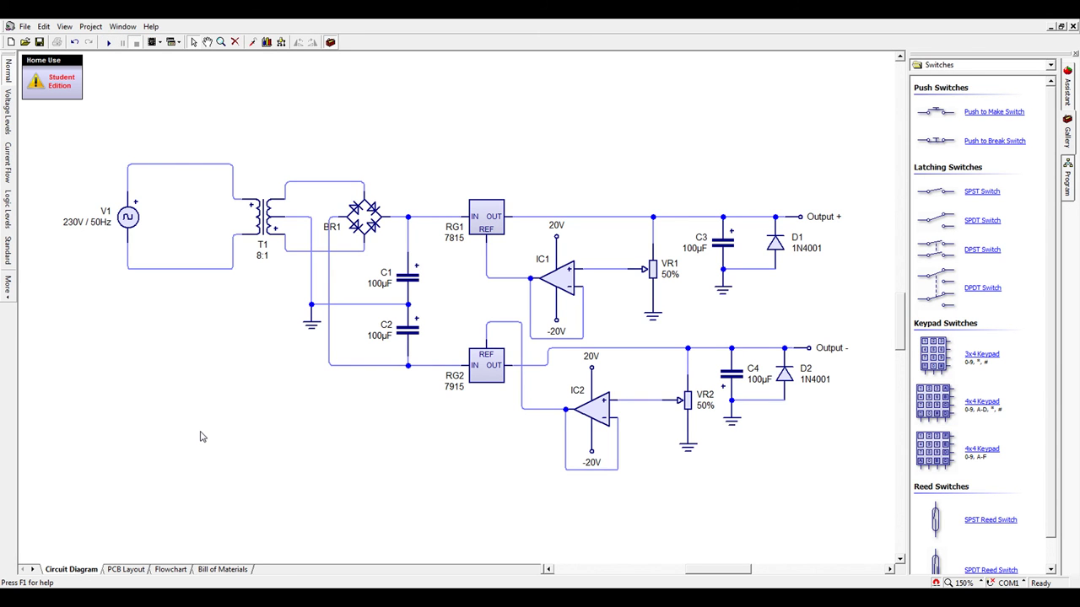
scroll(200, 436, down, 2)
scroll(199, 436, up, 2)
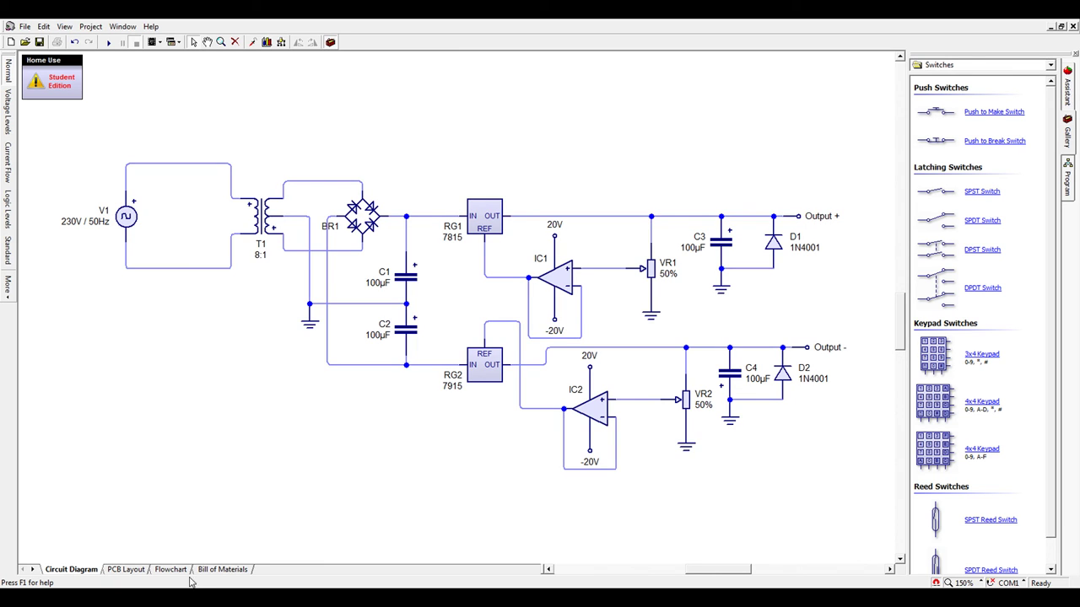